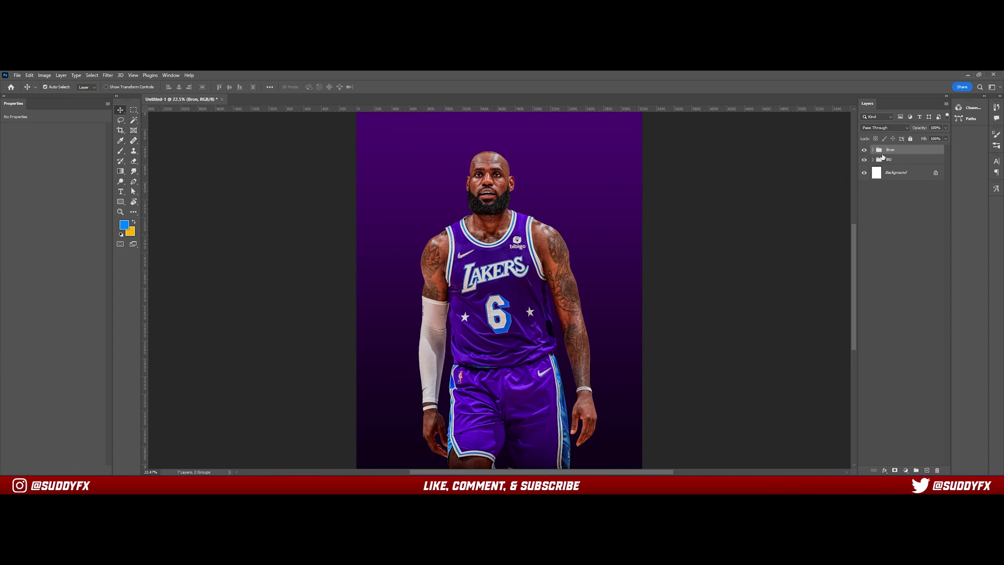
# Add a new layer above the BG group and paint a large soft blue glow behind the player's upper body
pyautogui.click(885, 163)
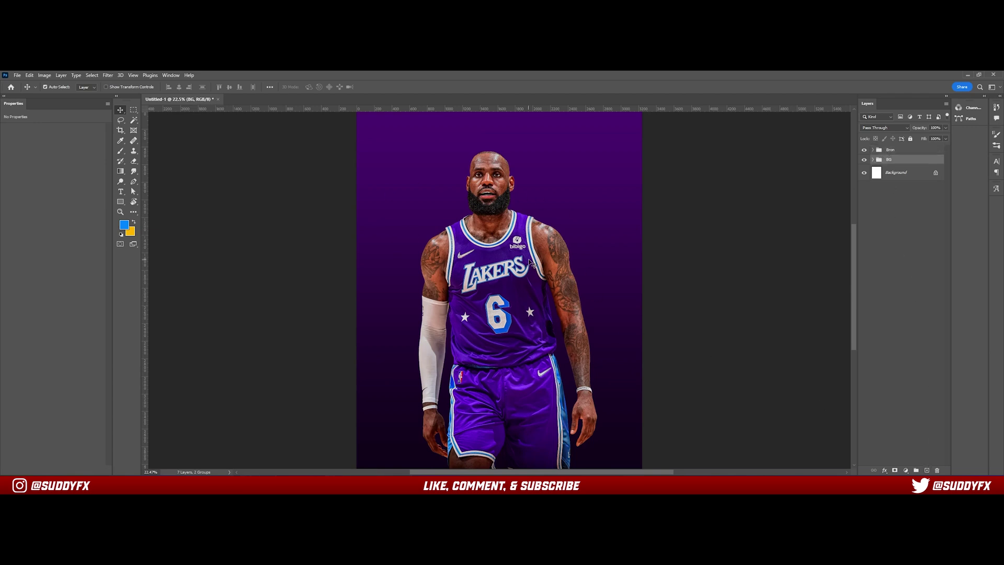
pyautogui.press('ctrl')
pyautogui.scroll(4, 529, 262)
pyautogui.scroll(-3, 637, 277)
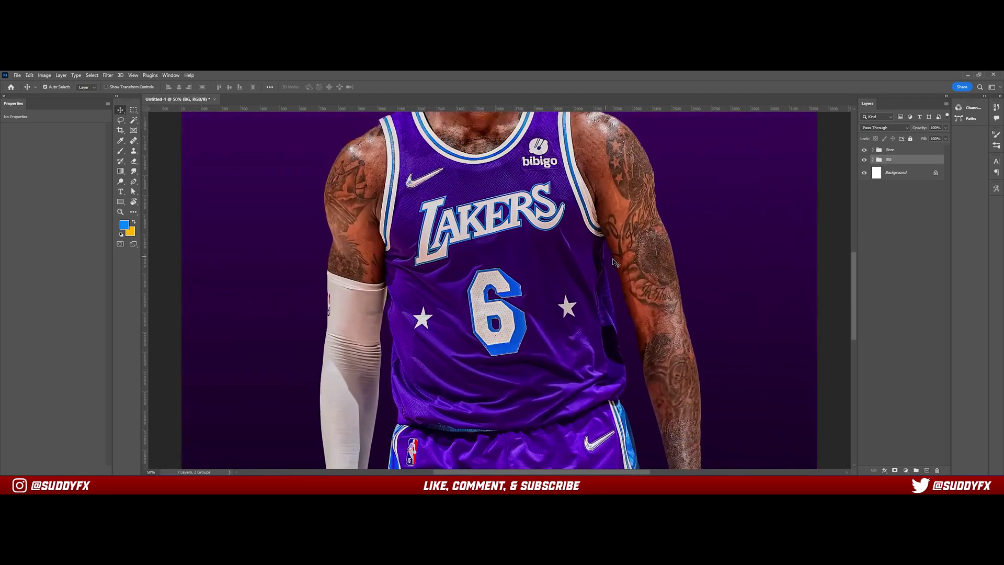
pyautogui.scroll(-3, 636, 277)
pyautogui.scroll(2, 640, 283)
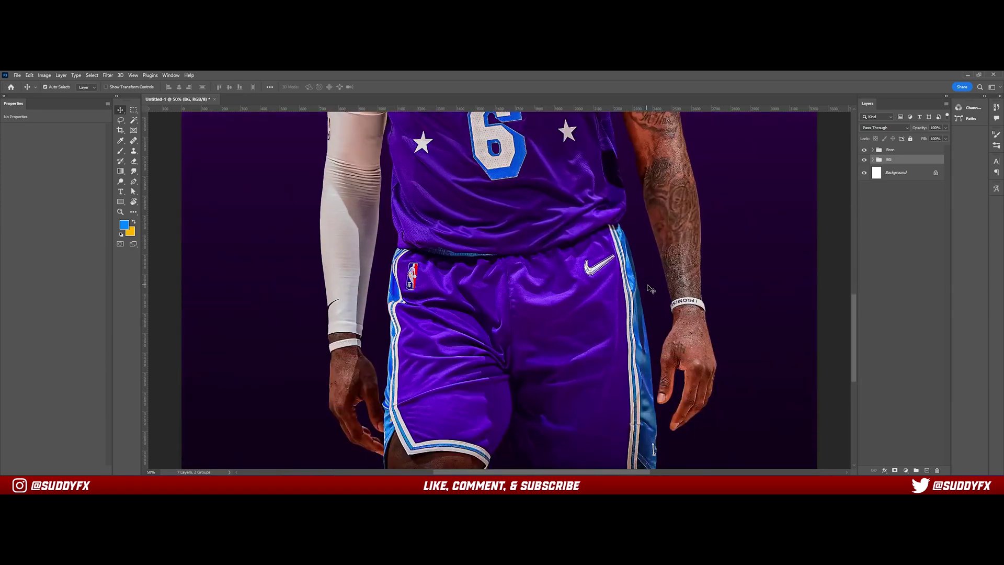
pyautogui.scroll(2, 644, 287)
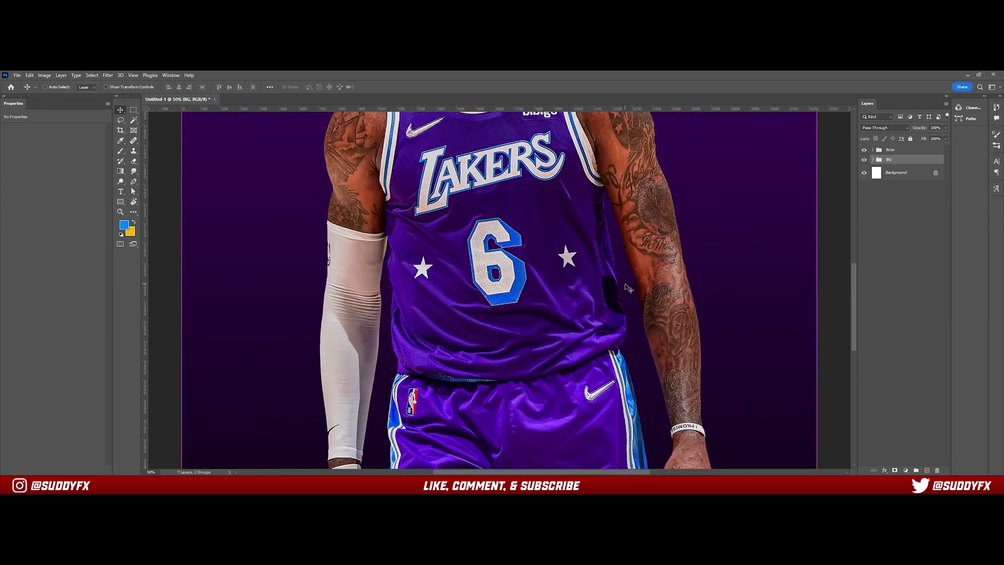
pyautogui.hotkey('ctrl', '0')
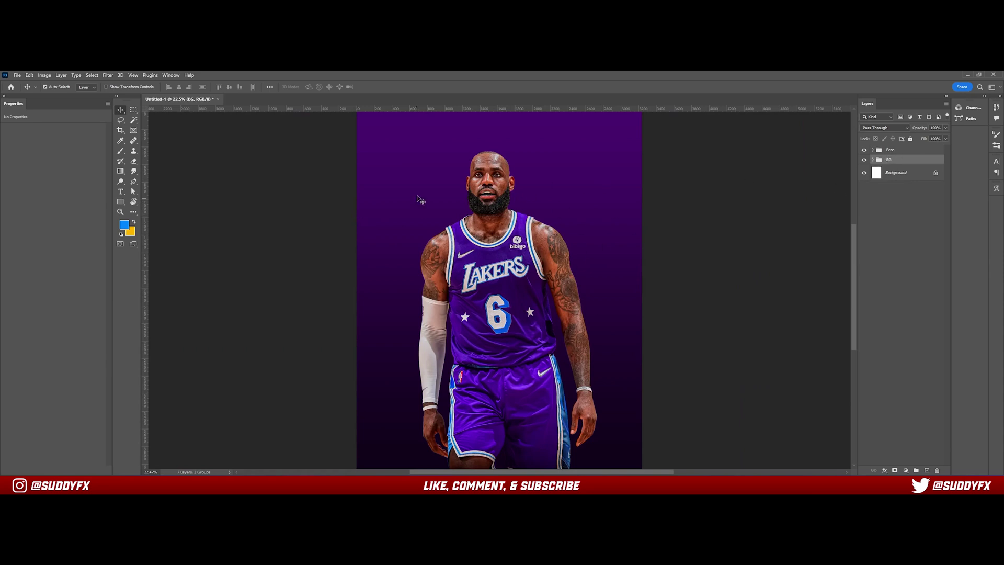
pyautogui.click(926, 470)
pyautogui.press('b')
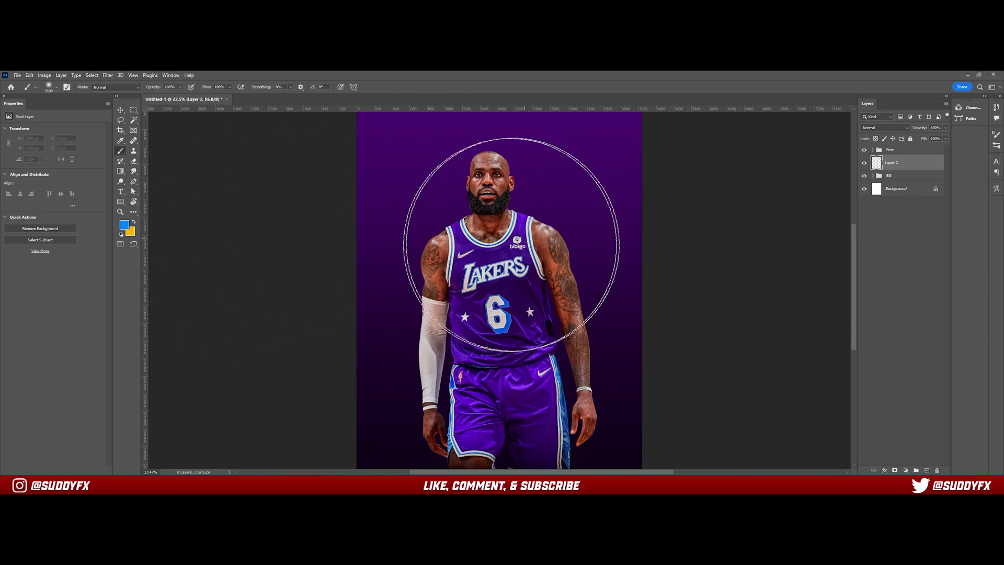
pyautogui.click(489, 276)
pyautogui.click(494, 264)
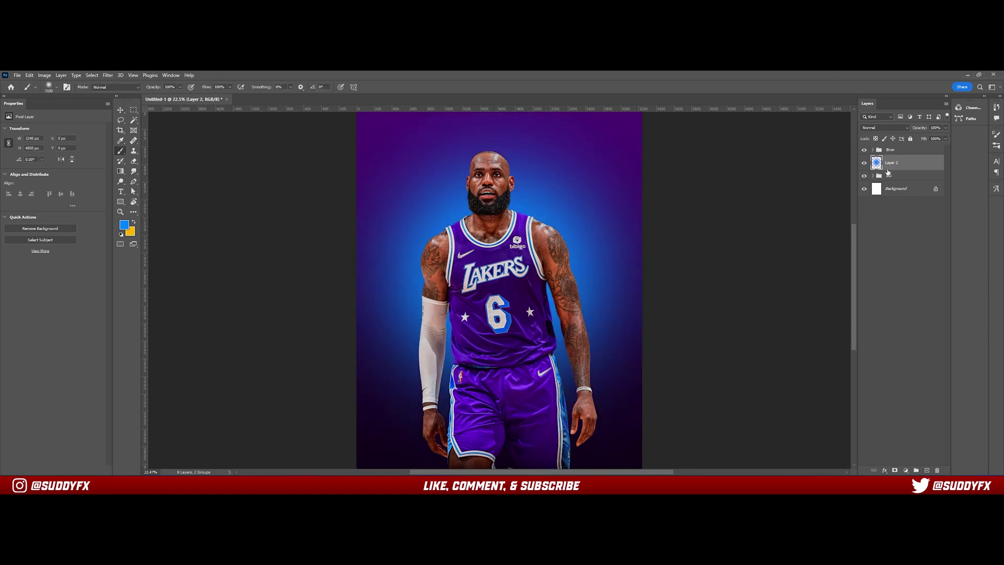
# Set the blue glow layer's blend mode to Linear Dodge (Add)
pyautogui.click(873, 130)
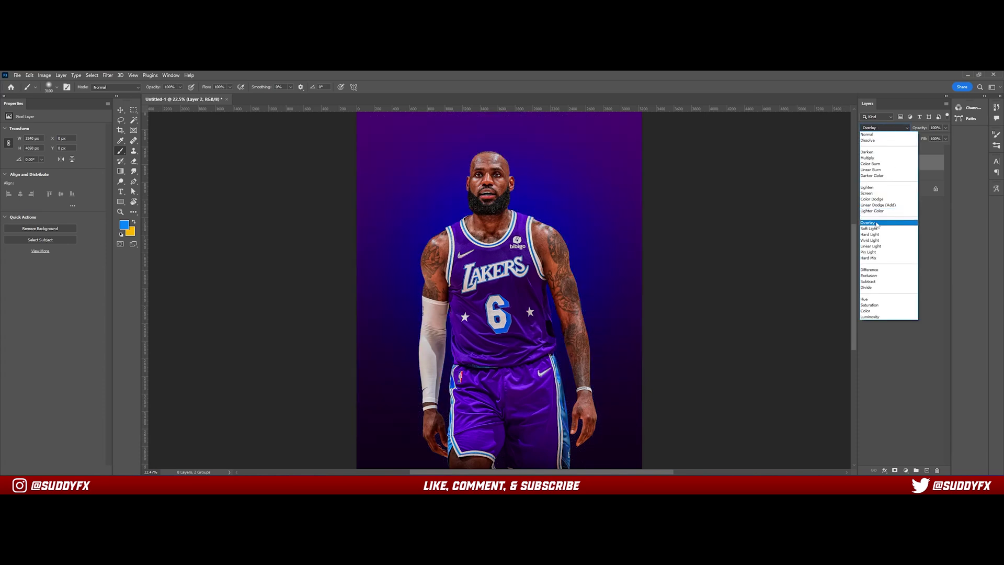
pyautogui.click(879, 205)
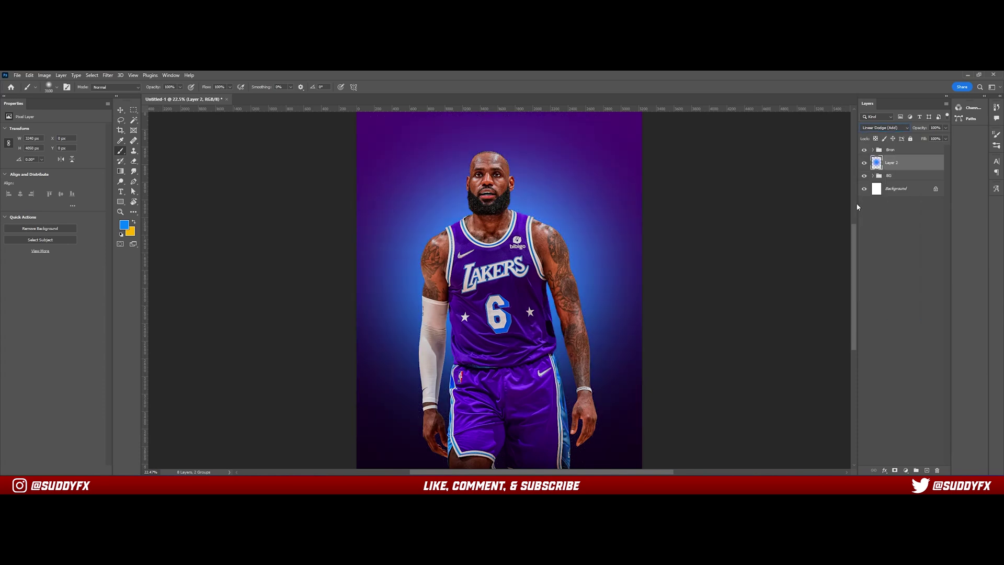
pyautogui.click(121, 111)
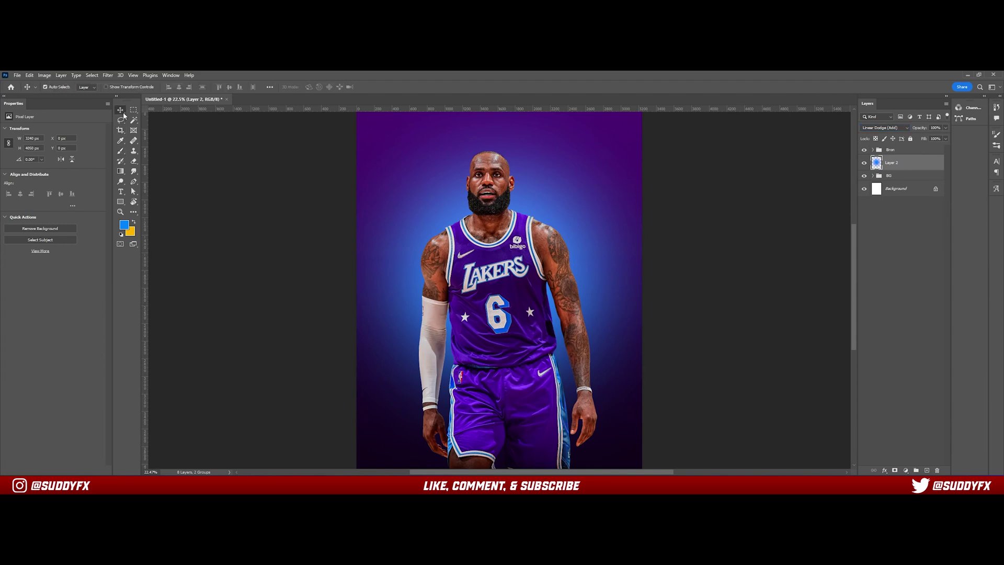
pyautogui.click(890, 150)
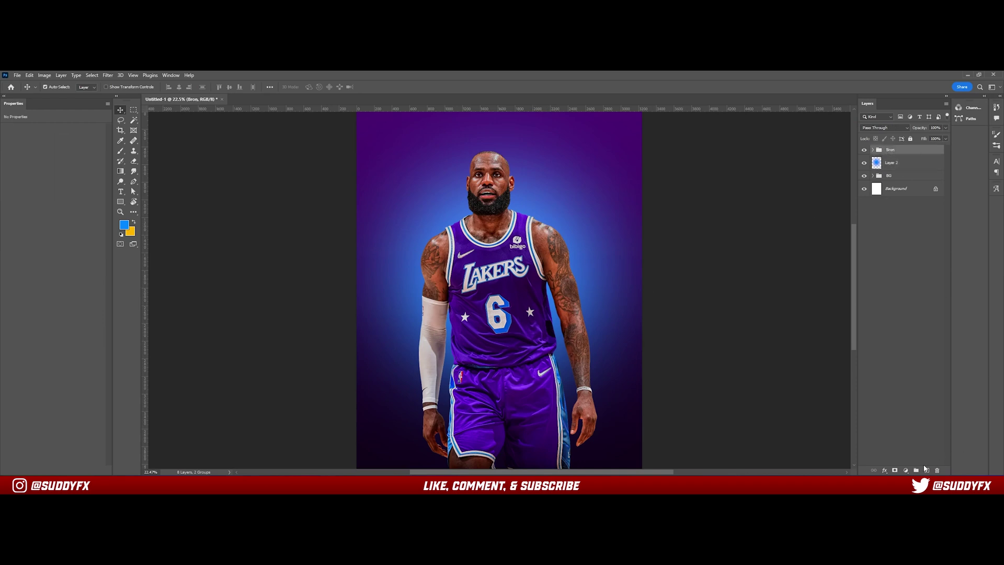
pyautogui.click(906, 470)
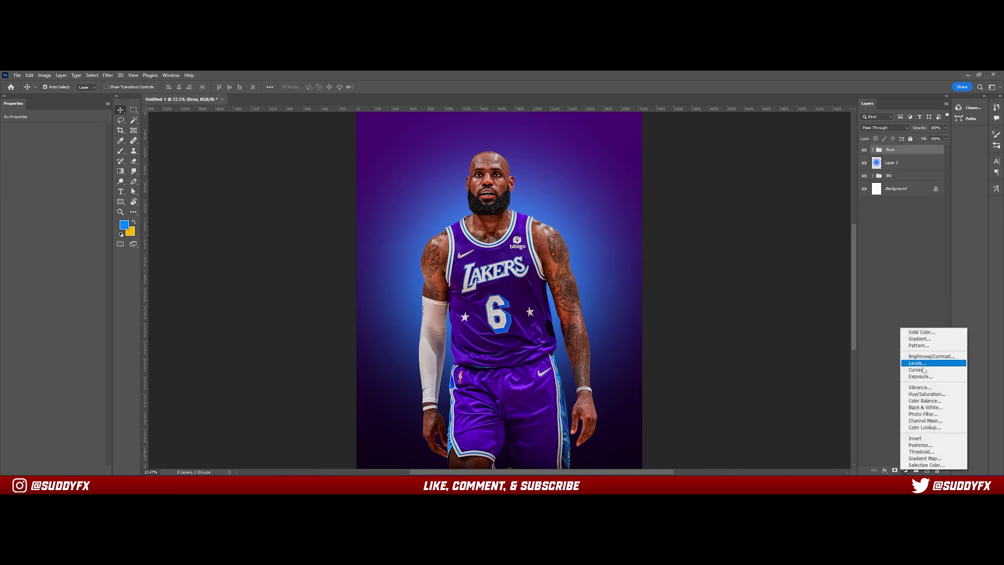
pyautogui.click(925, 395)
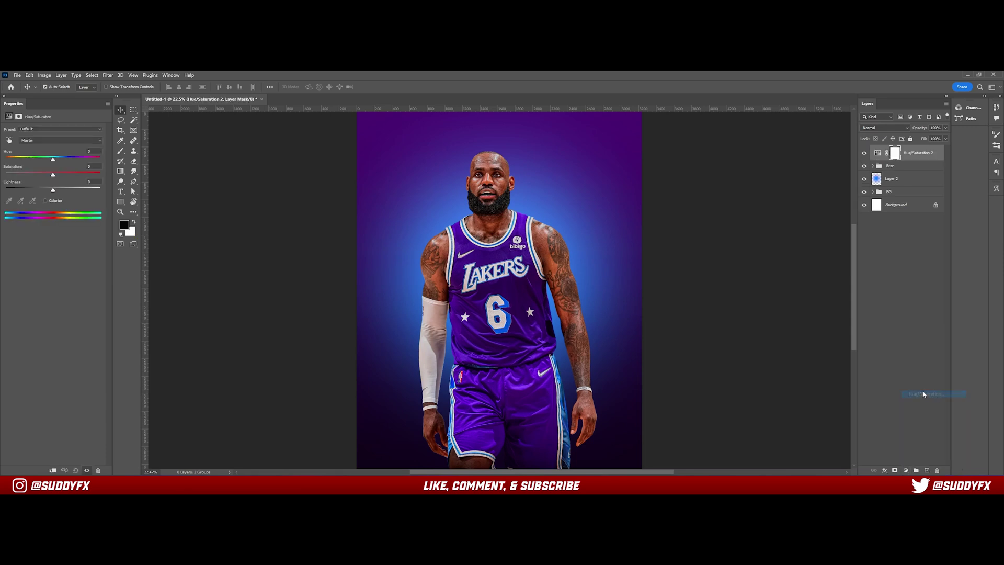
pyautogui.hotkey('ctrl', 'z')
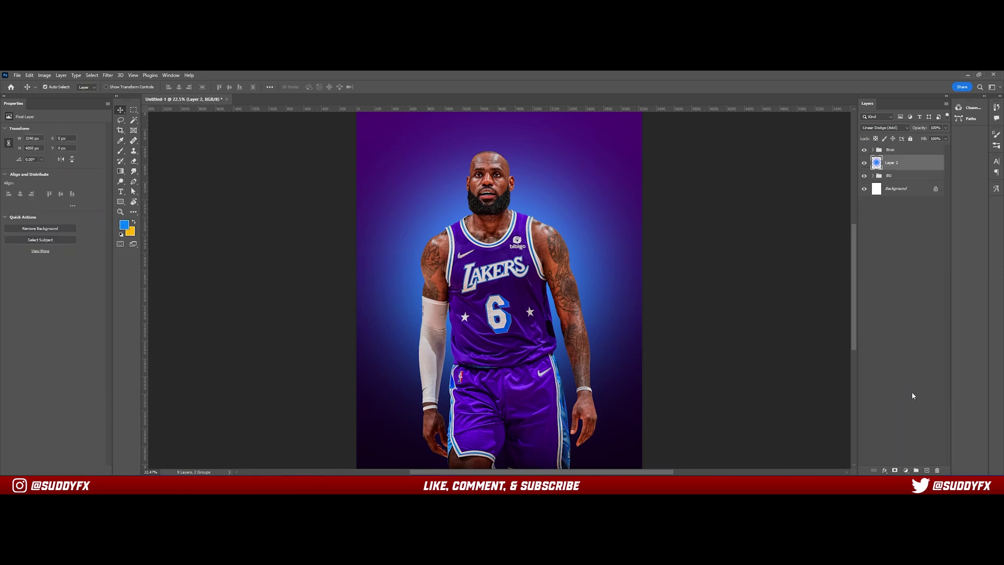
# Add a solid colour fill layer in blue 0084ff above the Bron group and clip it to that group
pyautogui.click(893, 150)
pyautogui.click(906, 469)
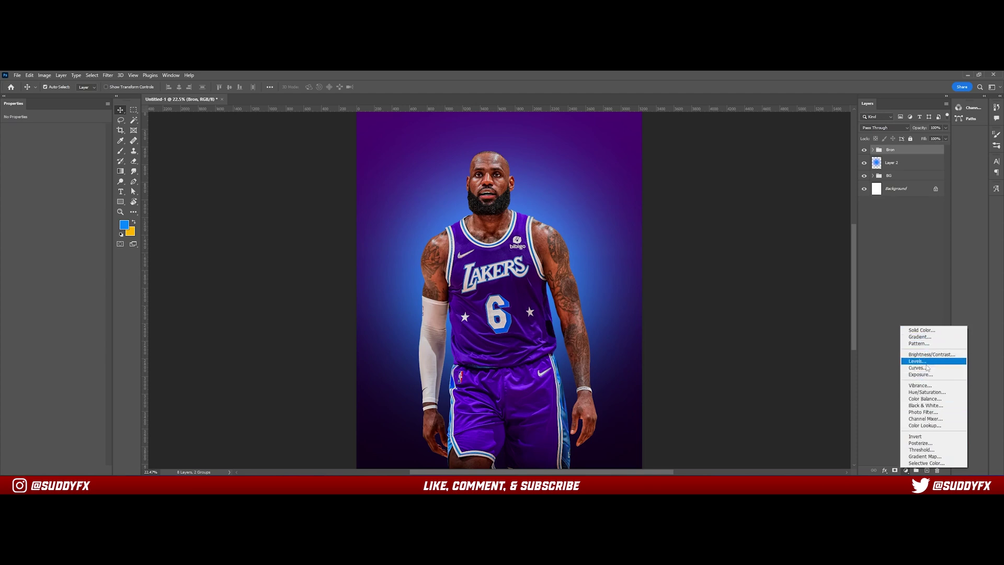
pyautogui.click(923, 331)
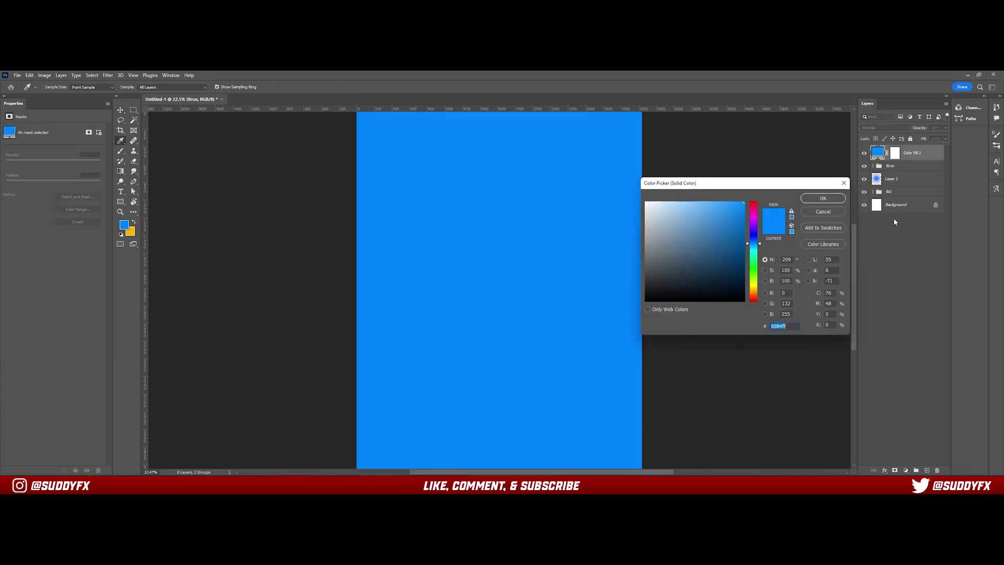
pyautogui.click(824, 199)
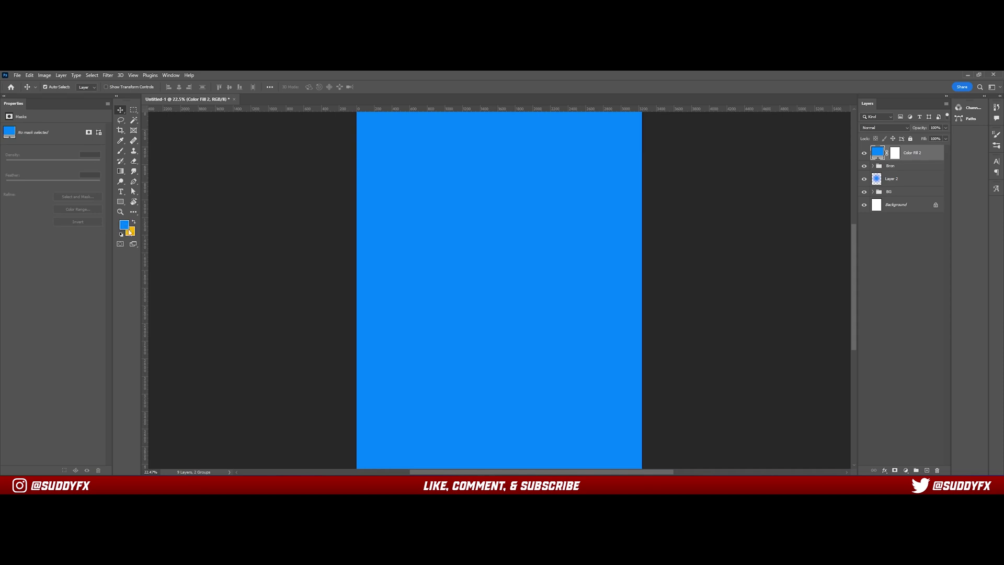
pyautogui.keyDown('alt'); pyautogui.click(920, 163); pyautogui.keyUp('alt')
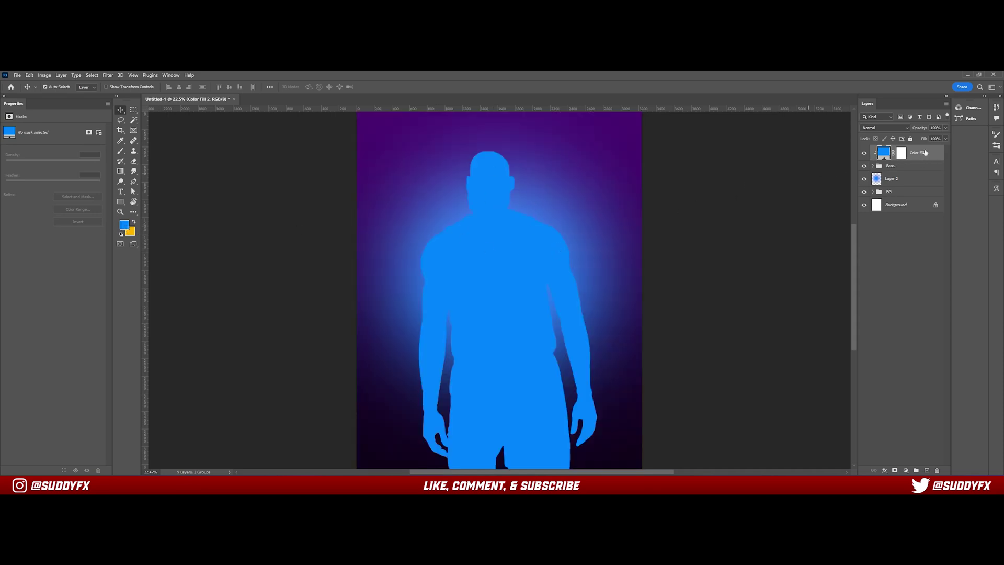
# Set the blue fill layer's blend mode to Linear Dodge (Add) and invert its mask to hide the fill
pyautogui.click(889, 128)
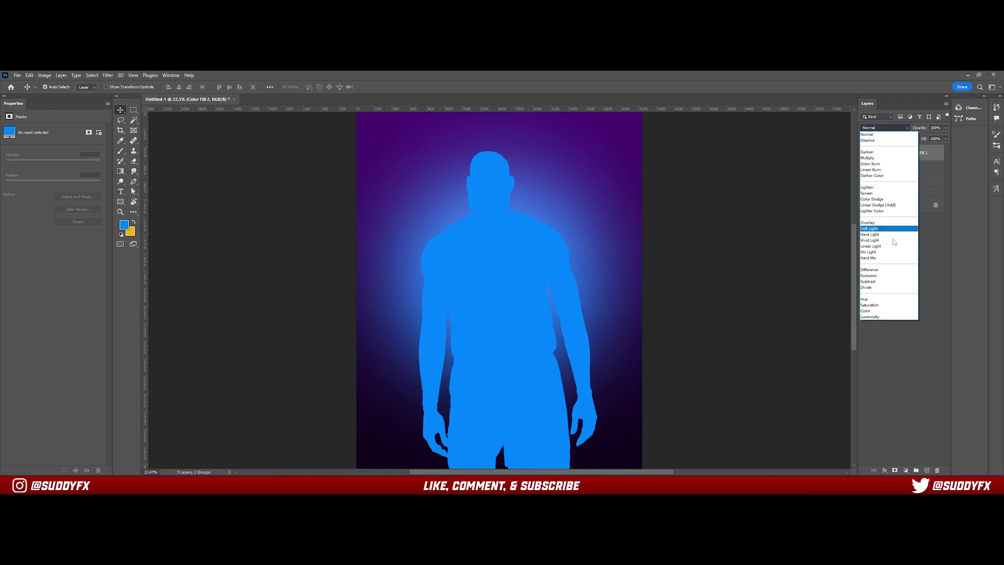
pyautogui.click(883, 203)
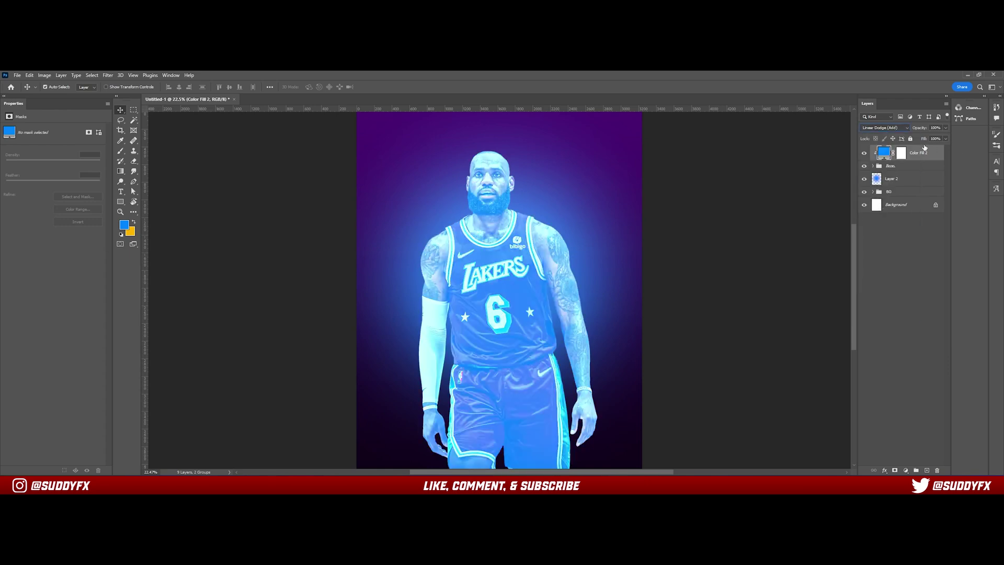
pyautogui.click(901, 153)
pyautogui.hotkey('ctrl', 'i')
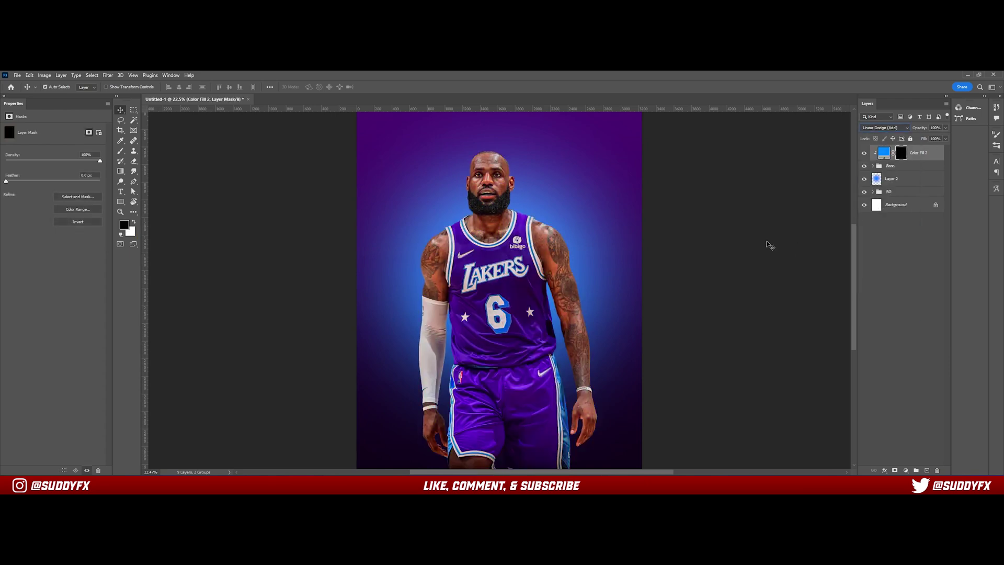
# Prepare a soft white brush at 25 px with 0% hardness for painting on the blue fill layer's mask
pyautogui.hotkey('ctrl', '+')
pyautogui.hotkey('ctrl', '+')
pyautogui.hotkey('ctrl', '+')
pyautogui.hotkey('ctrl', '+')
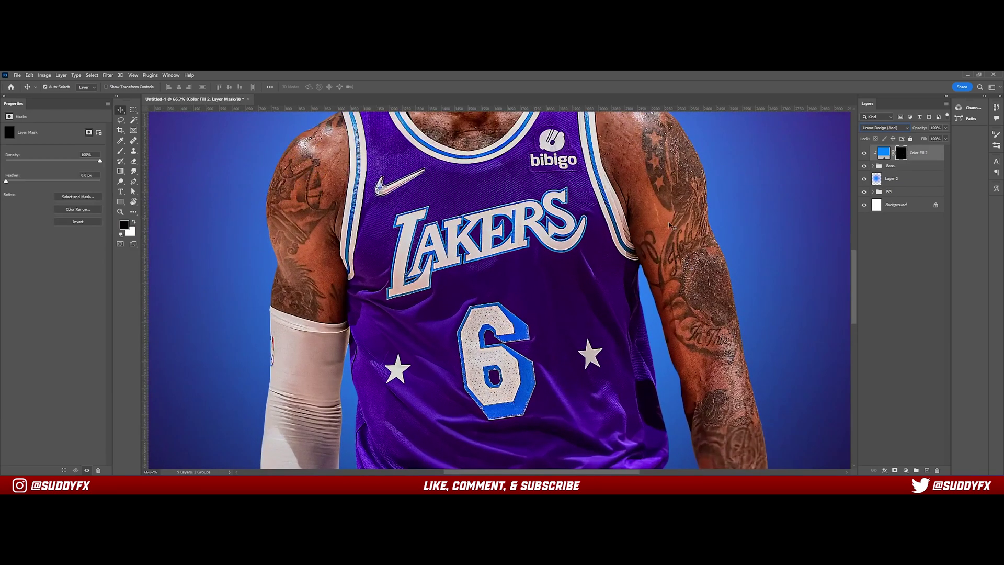
pyautogui.click(795, 208)
pyautogui.click(901, 153)
pyautogui.scroll(2, 615, 252)
pyautogui.scroll(5, 616, 252)
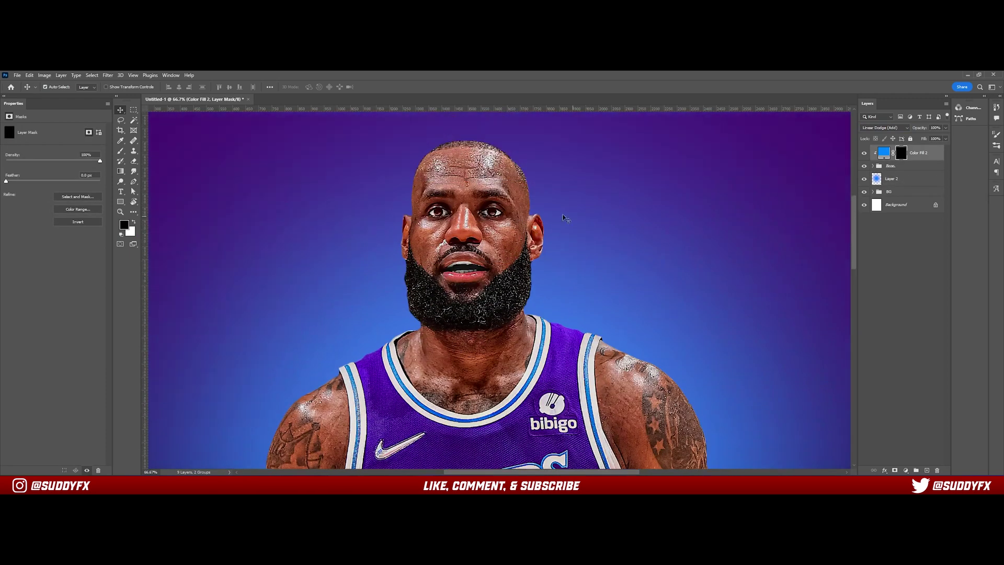
pyautogui.press('b')
pyautogui.press('[')
pyautogui.press('[')
pyautogui.press('[')
pyautogui.press('[')
pyautogui.press('[')
pyautogui.press('[')
pyautogui.press('[')
pyautogui.press('[')
pyautogui.press('[')
pyautogui.press('[')
pyautogui.press('[')
pyautogui.press('[')
pyautogui.press('[')
pyautogui.press('[')
pyautogui.press('[')
pyautogui.press('[')
pyautogui.press('[')
pyautogui.press('[')
pyautogui.press('[')
pyautogui.press('[')
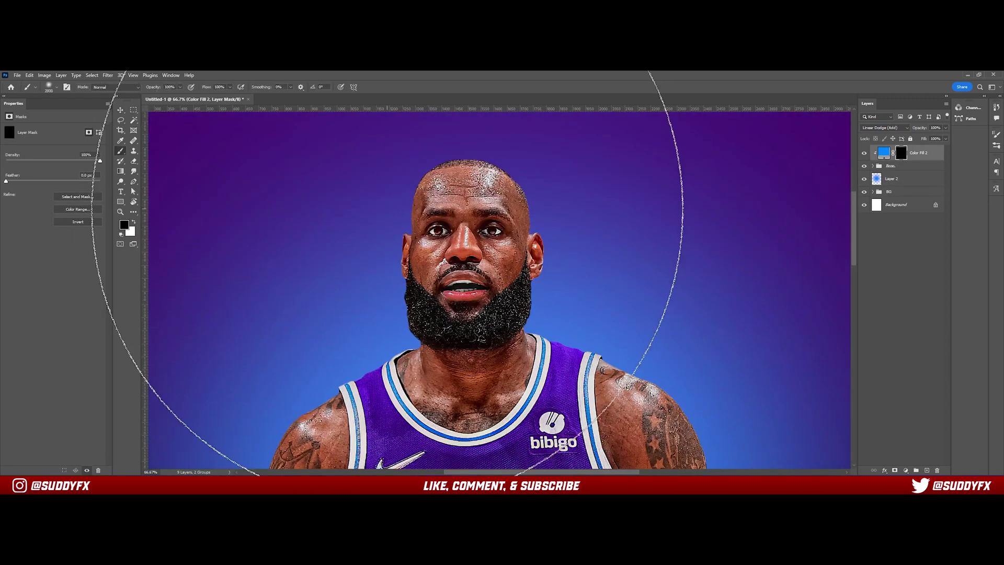
pyautogui.press('[')
pyautogui.press('[')
pyautogui.press('[')
pyautogui.press('[')
pyautogui.press('[')
pyautogui.press('[')
pyautogui.press('[')
pyautogui.press('[')
pyautogui.press('[')
pyautogui.press('[')
pyautogui.press('[')
pyautogui.press('[')
pyautogui.press('[')
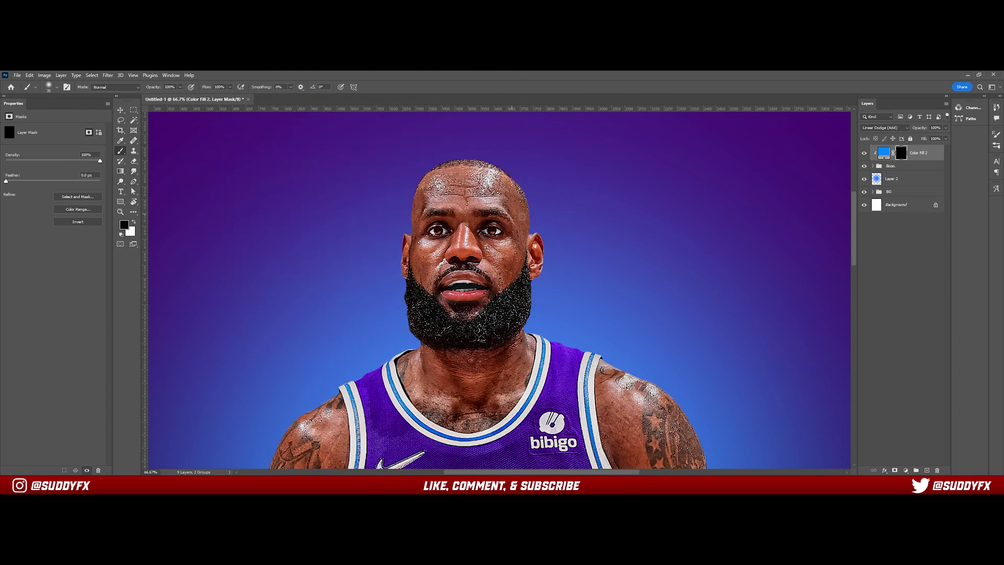
pyautogui.press('x')
pyautogui.scroll(2, 547, 221)
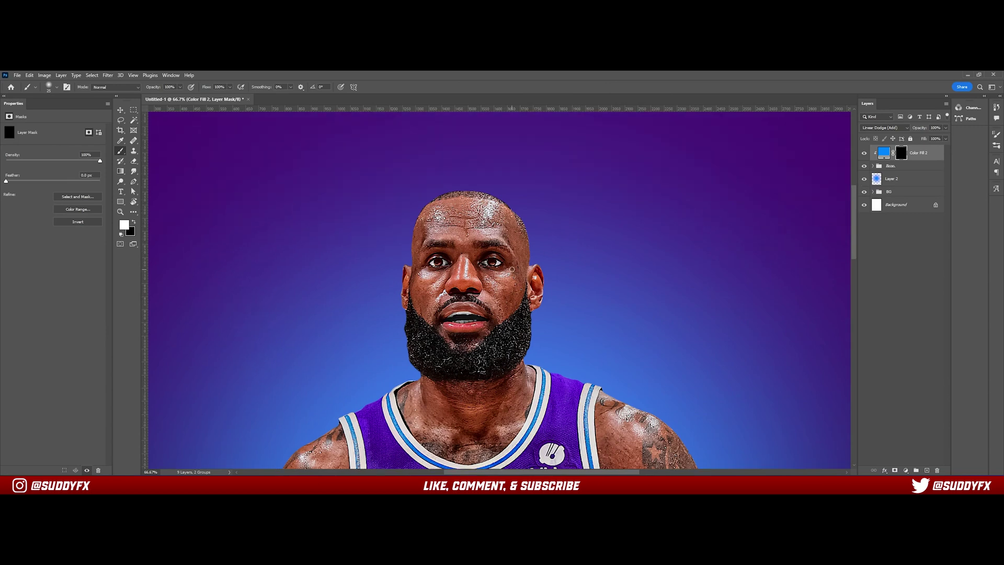
pyautogui.click(56, 87)
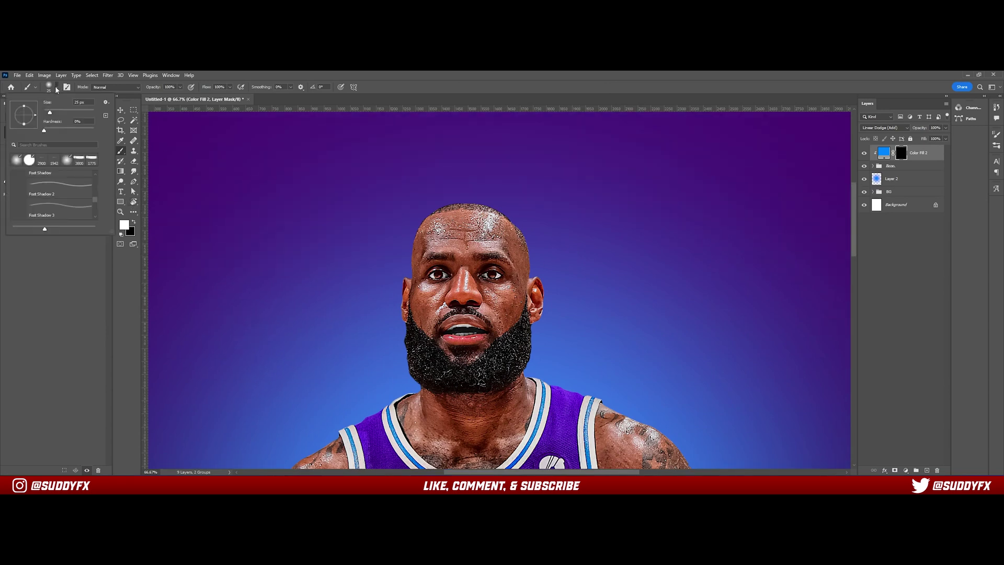
pyautogui.click(271, 164)
pyautogui.scroll(1, 444, 269)
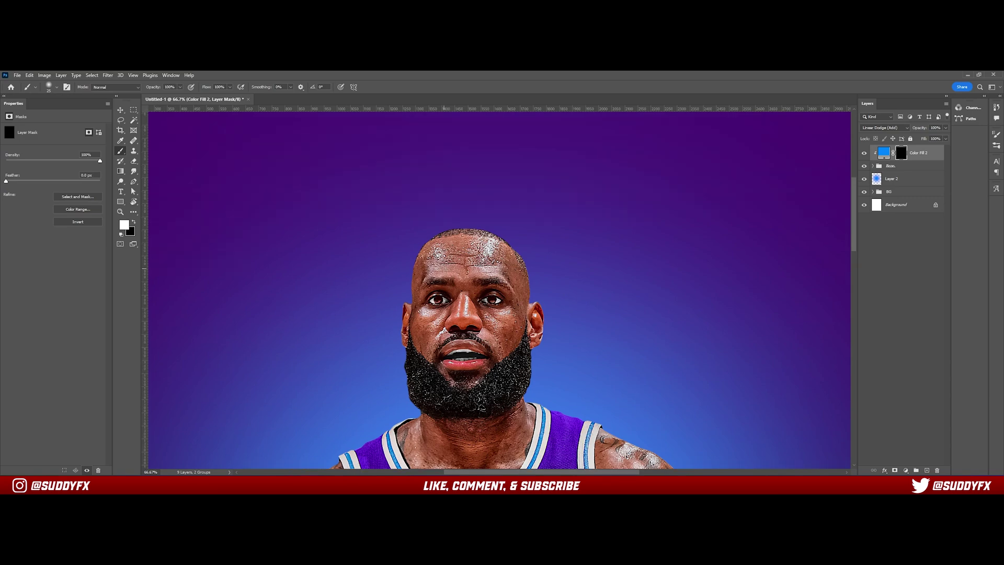
# Paint white on the fill layer's mask along the right edge of the player's head and ear to create a thin rim light
pyautogui.hotkey('ctrl', '+')
pyautogui.hotkey('ctrl', '+')
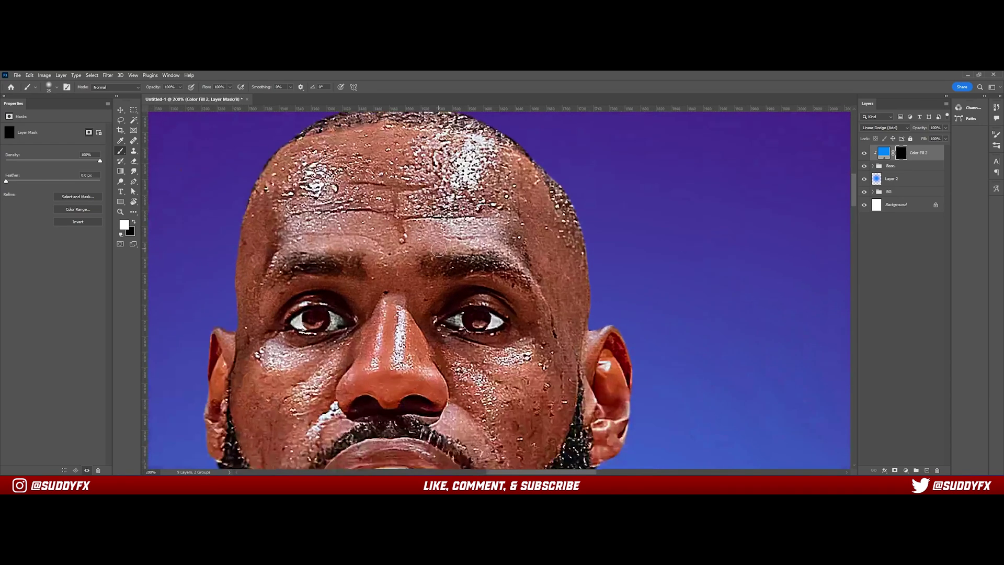
pyautogui.scroll(3, 586, 224)
pyautogui.scroll(-5, 588, 222)
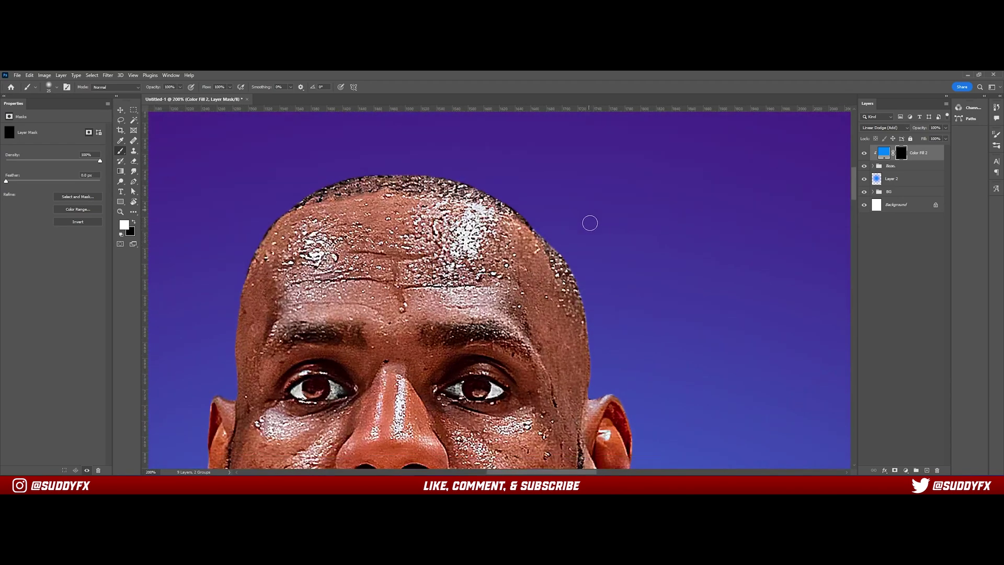
pyautogui.scroll(-2, 637, 269)
pyautogui.scroll(1, 634, 265)
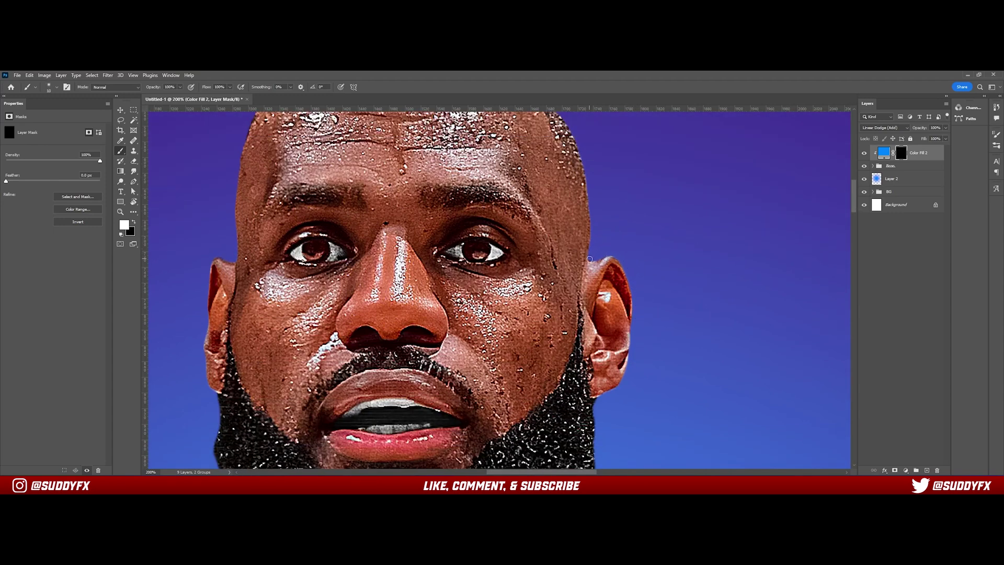
pyautogui.moveTo(590, 259); pyautogui.dragTo(591, 195)
pyautogui.moveTo(588, 258)
pyautogui.mouseDown()
pyautogui.moveTo(612, 256)
pyautogui.moveTo(638, 335)
pyautogui.mouseUp()
pyautogui.scroll(-2, 632, 353)
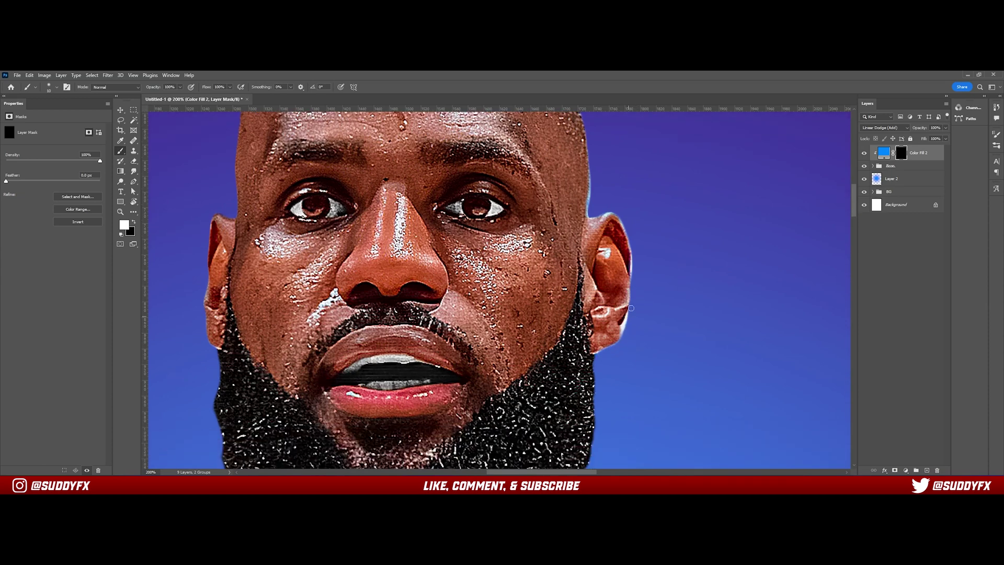
pyautogui.scroll(-2, 627, 311)
pyautogui.moveTo(625, 309); pyautogui.dragTo(609, 317)
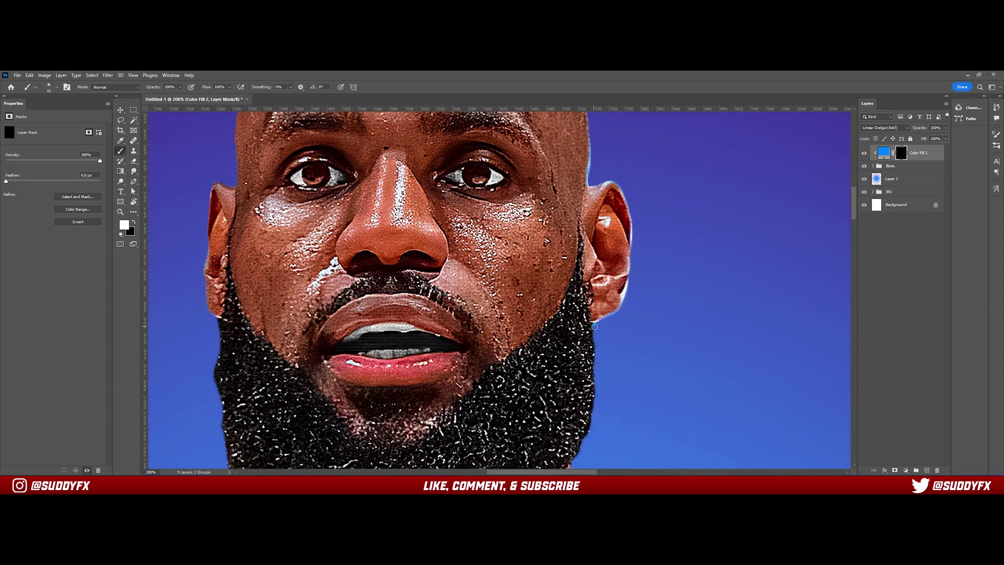
# Paint the blue rim light along the right edge of the beard and trim its inner excess with black on the mask
pyautogui.scroll(-3, 594, 326)
pyautogui.moveTo(592, 257)
pyautogui.mouseDown()
pyautogui.moveTo(592, 327)
pyautogui.moveTo(572, 390)
pyautogui.mouseUp()
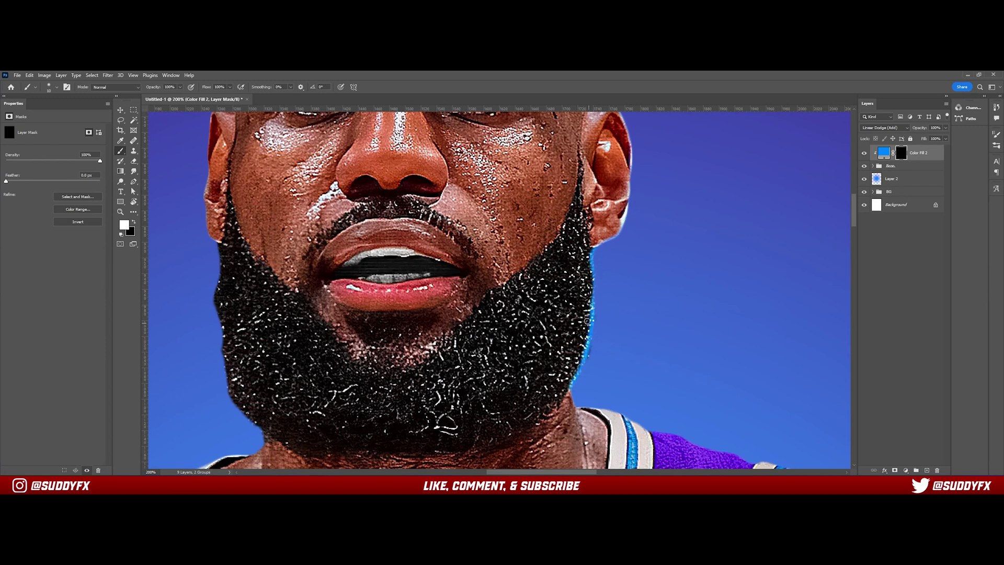
pyautogui.press('x')
pyautogui.moveTo(588, 291); pyautogui.dragTo(581, 354)
# Paint white on the mask along the right side of the neck, collar and jersey shoulder to extend the rim light
pyautogui.scroll(-3, 570, 366)
pyautogui.press('x')
pyautogui.moveTo(572, 311)
pyautogui.mouseDown()
pyautogui.moveTo(711, 368)
pyautogui.moveTo(778, 381)
pyautogui.mouseUp()
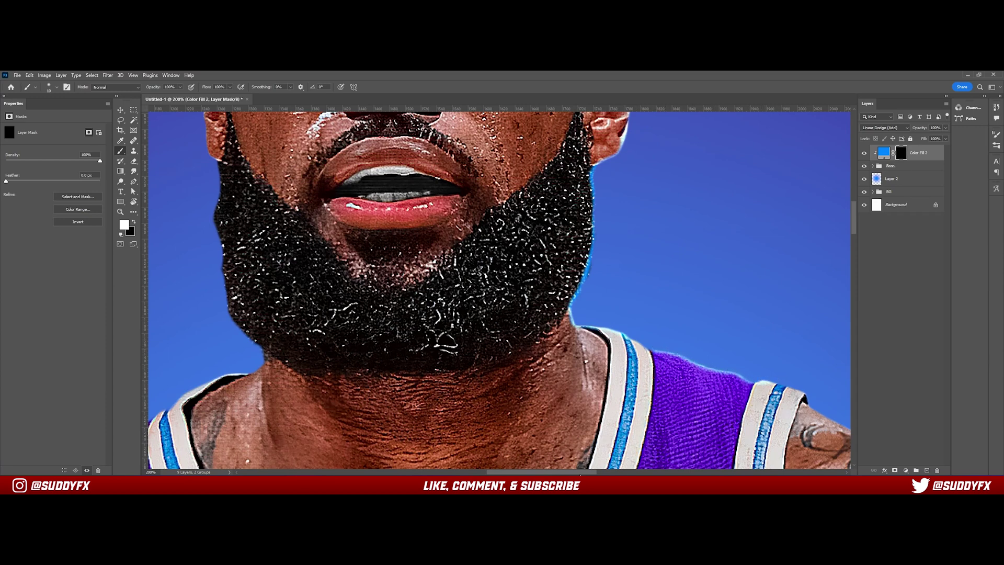
# Paint white on the mask along the beard's right edge and the outer jersey strap to continue the blue rim light
pyautogui.moveTo(521, 215); pyautogui.dragTo(350, 242)
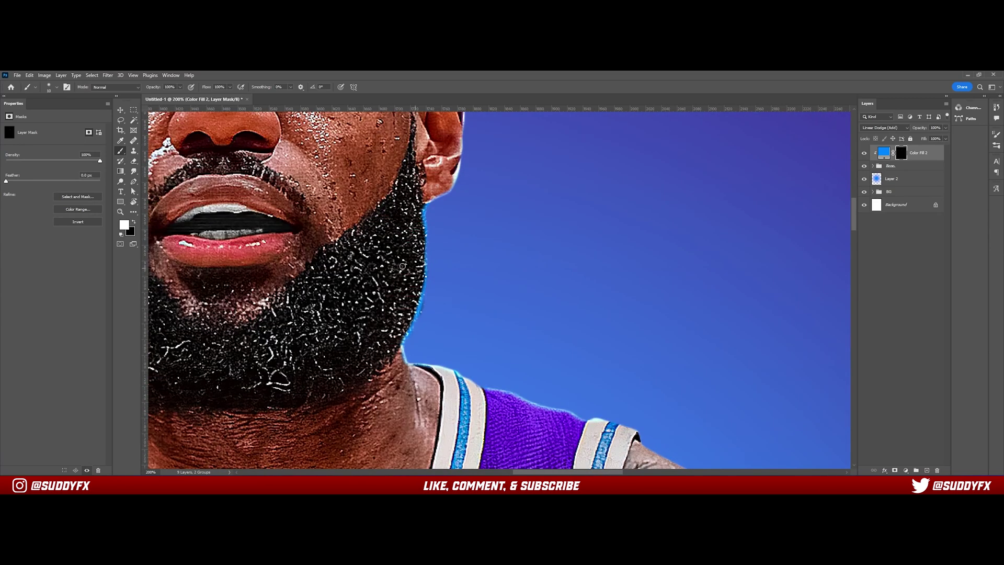
pyautogui.moveTo(425, 263); pyautogui.dragTo(409, 316)
pyautogui.scroll(-3, 554, 303)
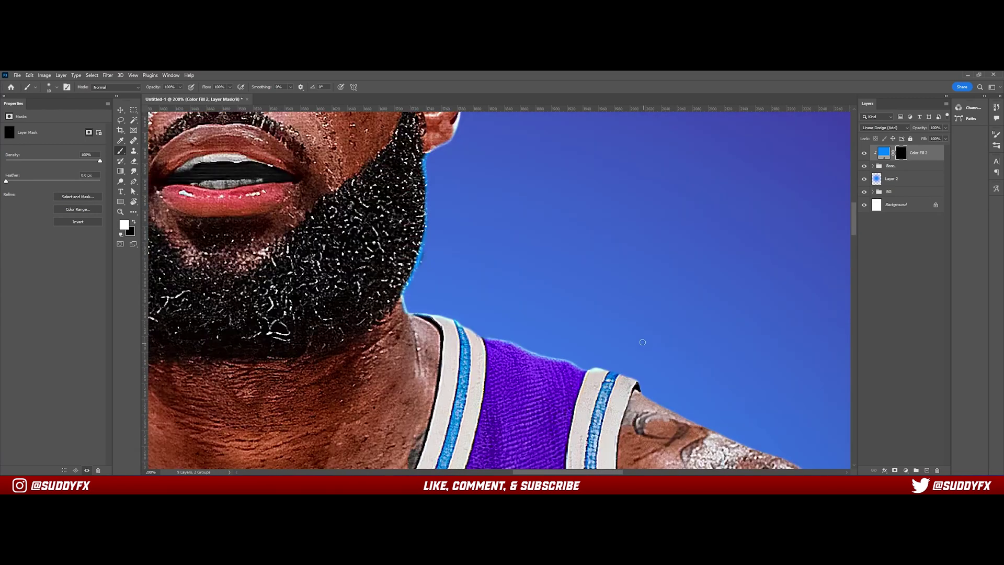
pyautogui.moveTo(605, 331); pyautogui.dragTo(625, 338)
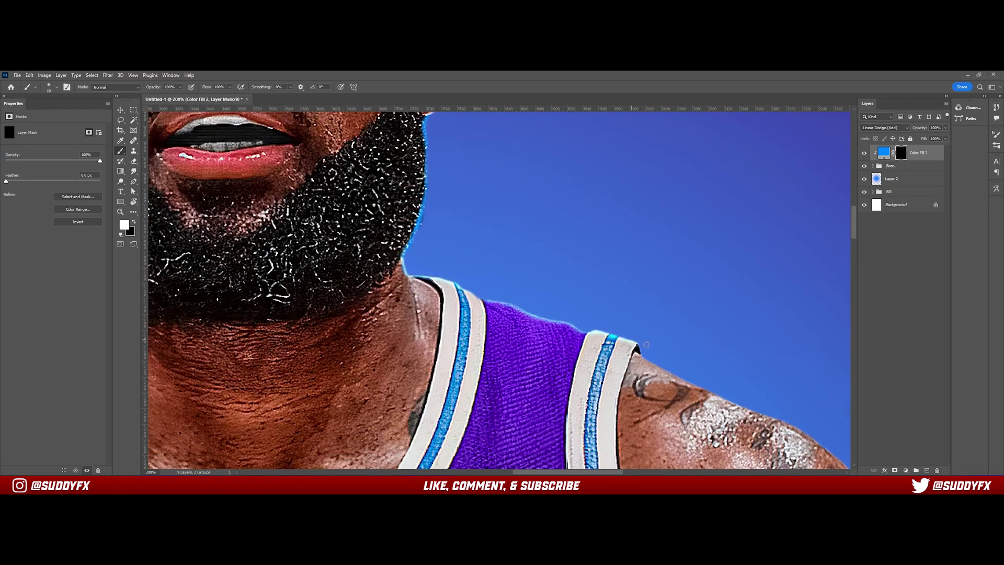
pyautogui.scroll(-1, 652, 357)
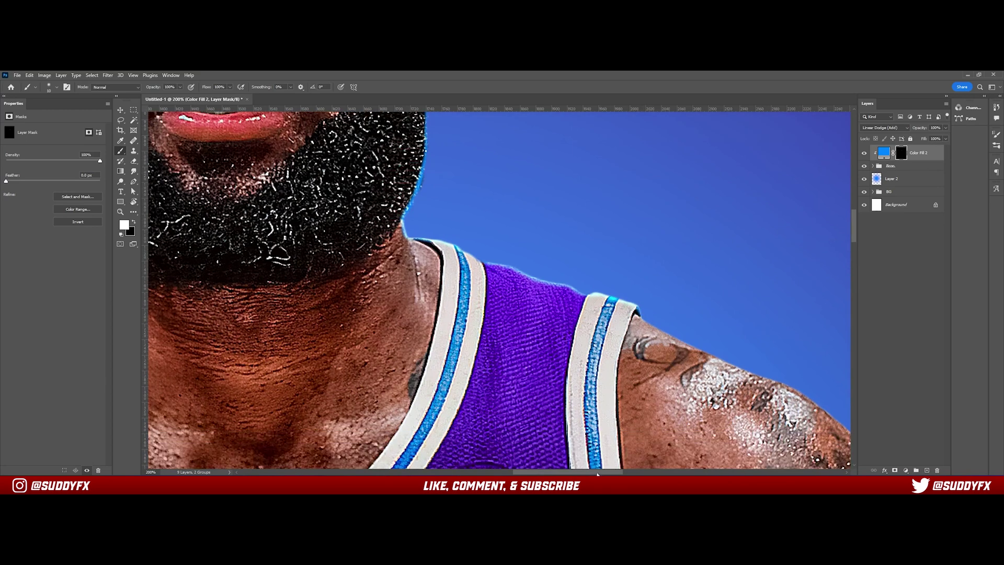
# Paint white on the mask along the bare shoulder's curved edge, from the outer jersey strap to the upper arm
pyautogui.moveTo(598, 473); pyautogui.dragTo(626, 473)
pyautogui.scroll(-1, 475, 283)
pyautogui.moveTo(466, 277); pyautogui.dragTo(632, 362)
pyautogui.scroll(-3, 640, 251)
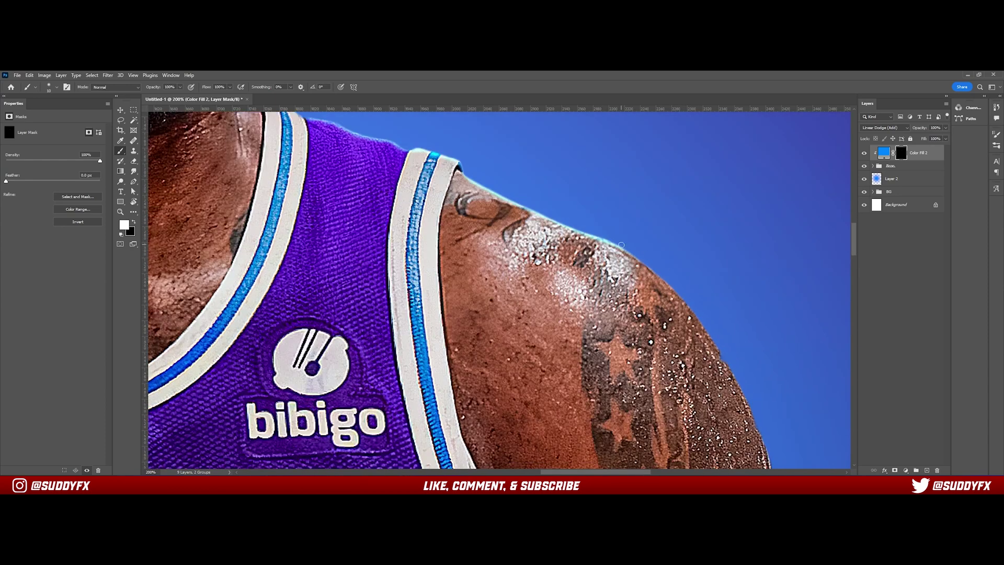
pyautogui.moveTo(621, 245)
pyautogui.mouseDown()
pyautogui.moveTo(678, 282)
pyautogui.moveTo(635, 254)
pyautogui.moveTo(730, 338)
pyautogui.mouseUp()
pyautogui.scroll(-2, 730, 338)
pyautogui.moveTo(689, 261)
pyautogui.mouseDown()
pyautogui.moveTo(752, 344)
pyautogui.moveTo(693, 248)
pyautogui.moveTo(744, 339)
pyautogui.mouseUp()
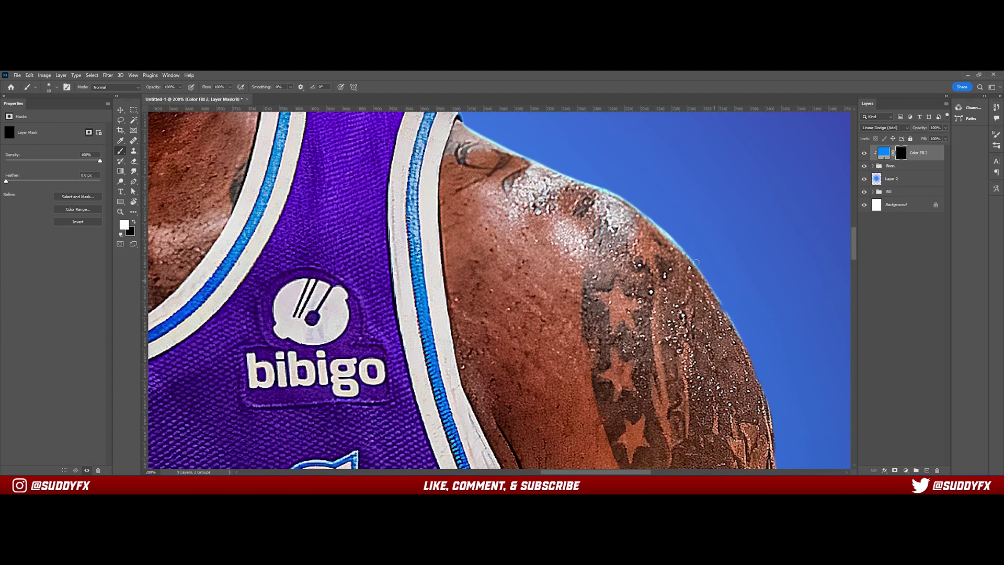
# Extend the blue rim light along the outer edge of the tattooed upper arm, beside the star tattoos
pyautogui.scroll(-4, 726, 308)
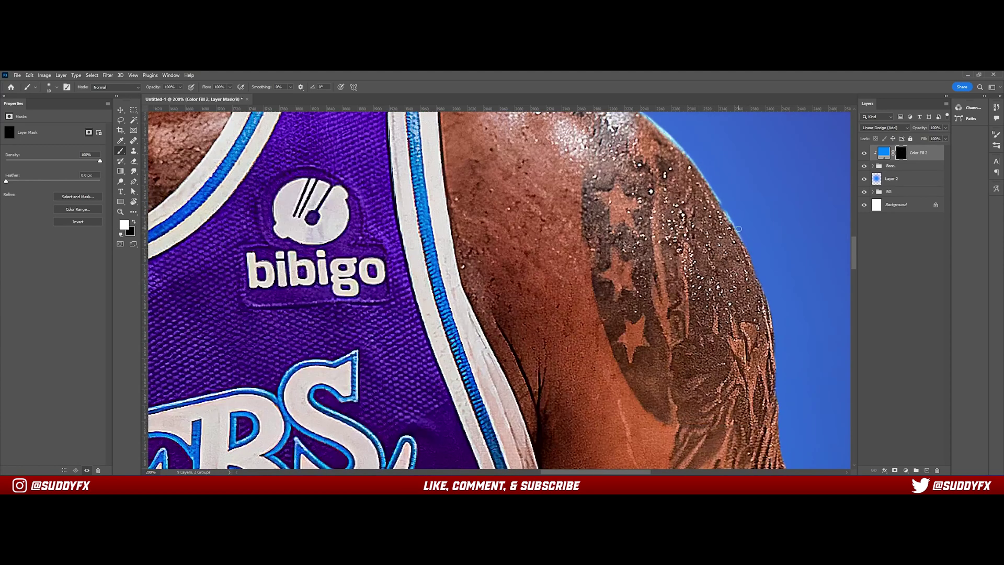
pyautogui.moveTo(738, 228); pyautogui.dragTo(768, 304)
pyautogui.scroll(-2, 777, 285)
pyautogui.moveTo(766, 248); pyautogui.dragTo(776, 298)
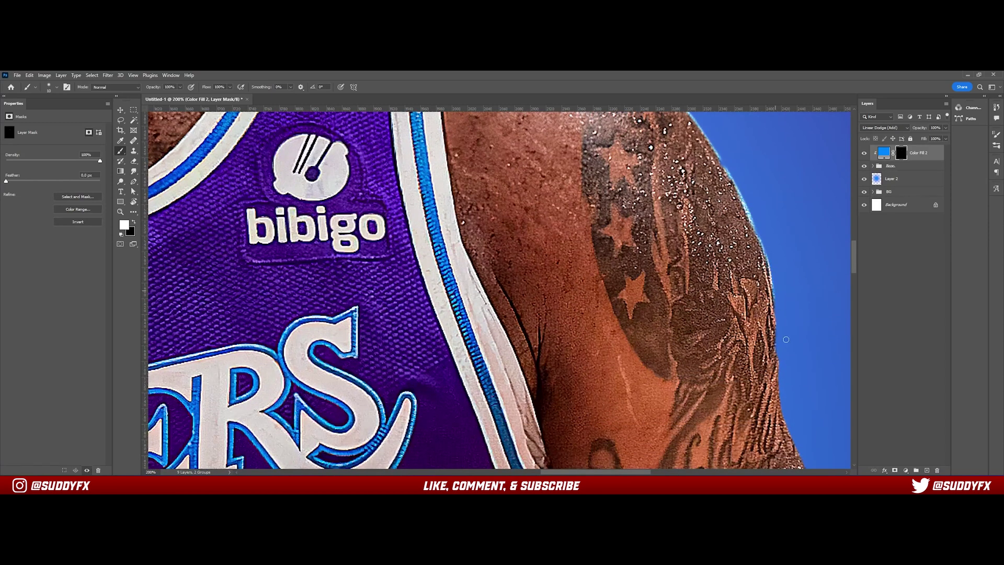
pyautogui.scroll(-2, 776, 298)
pyautogui.moveTo(773, 250); pyautogui.dragTo(782, 299)
pyautogui.scroll(-2, 782, 299)
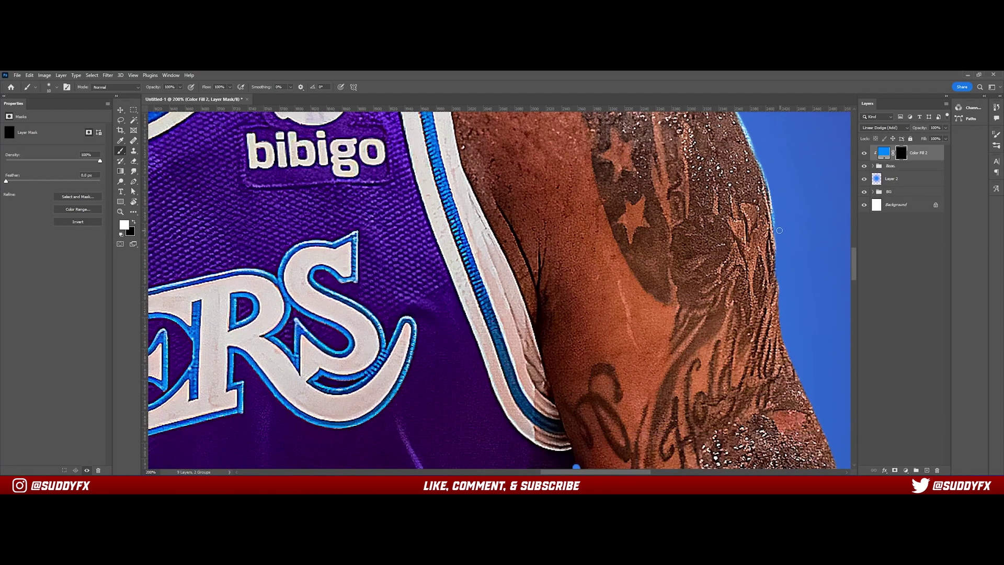
# Paint white on the mask along the upper arm's outer edge beside the script tattoo, undoing and redoing the first stroke
pyautogui.moveTo(774, 228); pyautogui.dragTo(793, 376)
pyautogui.hotkey('ctrl', 'z')
pyautogui.moveTo(778, 248)
pyautogui.mouseDown()
pyautogui.moveTo(787, 360)
pyautogui.moveTo(814, 421)
pyautogui.mouseUp()
pyautogui.scroll(-2, 813, 421)
pyautogui.press('x')
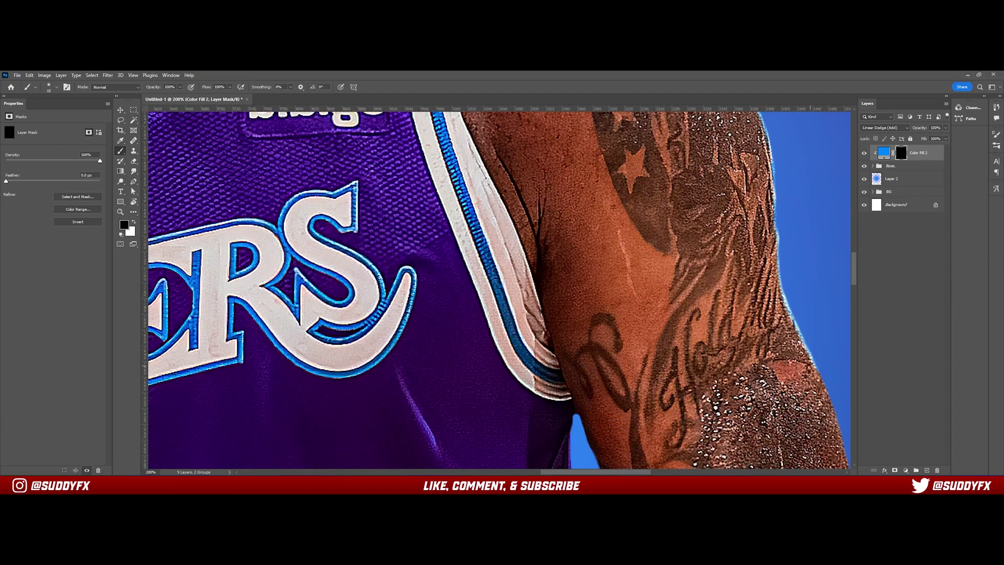
pyautogui.scroll(-2, 805, 350)
pyautogui.press('x')
# Continue the rim light around the outer edge of the tattooed arm, past the elbow towards the forearm
pyautogui.hscroll(4, 682, 465)
pyautogui.scroll(-3, 681, 466)
pyautogui.hscroll(1, 681, 465)
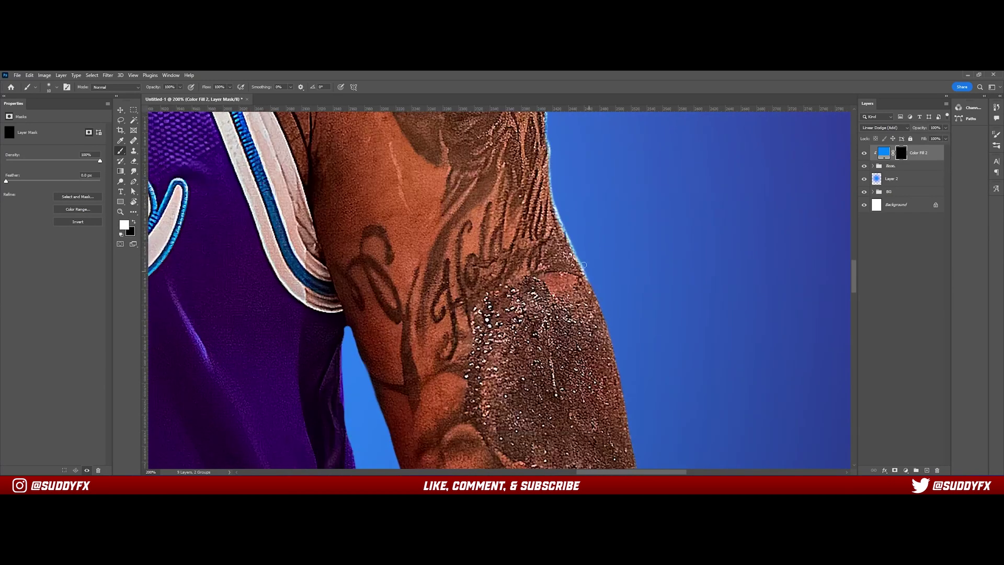
pyautogui.moveTo(592, 239); pyautogui.dragTo(609, 278)
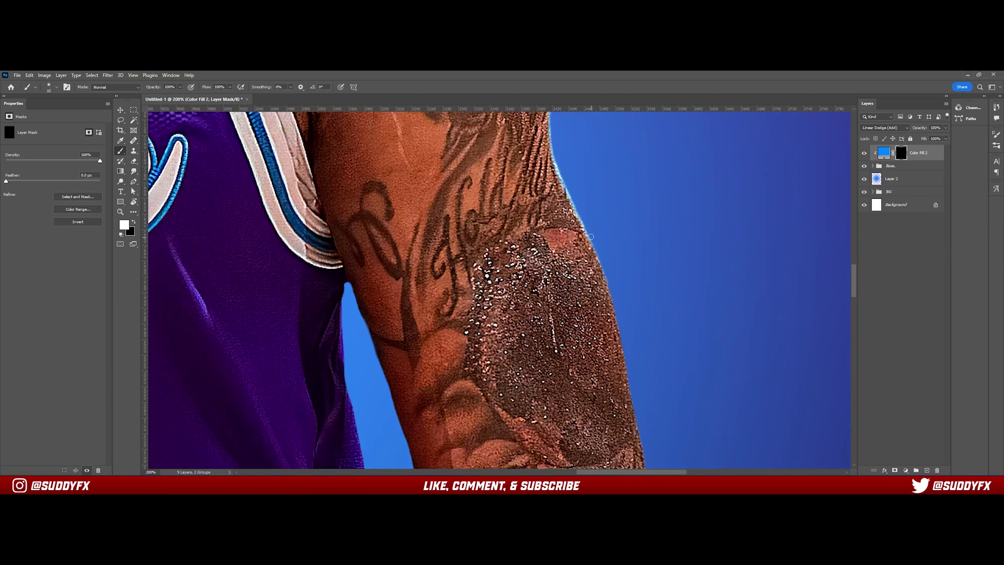
pyautogui.moveTo(590, 237)
pyautogui.mouseDown()
pyautogui.moveTo(625, 306)
pyautogui.moveTo(612, 260)
pyautogui.moveTo(628, 337)
pyautogui.mouseUp()
pyautogui.scroll(-2, 617, 247)
pyautogui.scroll(-4, 627, 335)
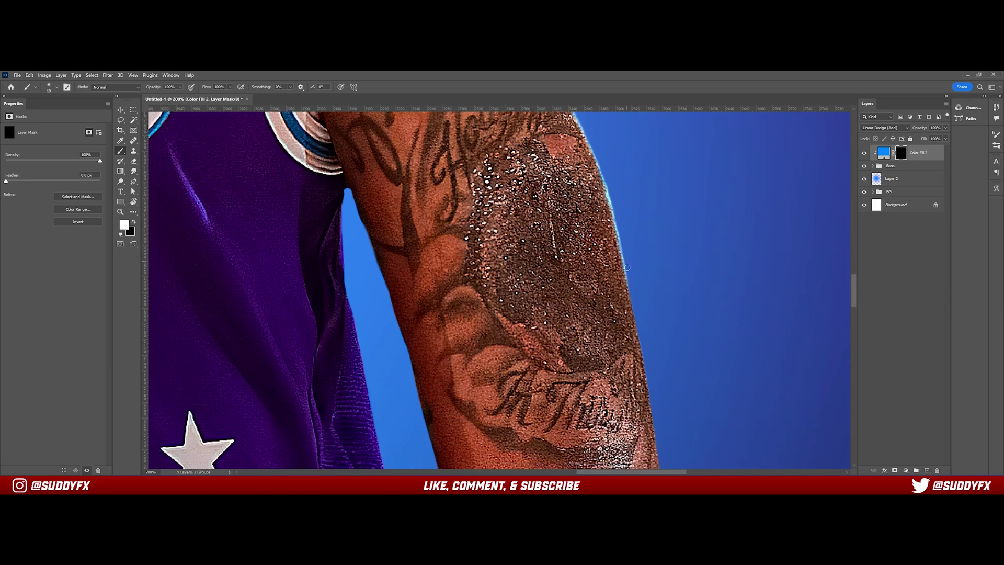
pyautogui.moveTo(627, 243)
pyautogui.mouseDown()
pyautogui.moveTo(655, 331)
pyautogui.moveTo(636, 274)
pyautogui.moveTo(640, 314)
pyautogui.mouseUp()
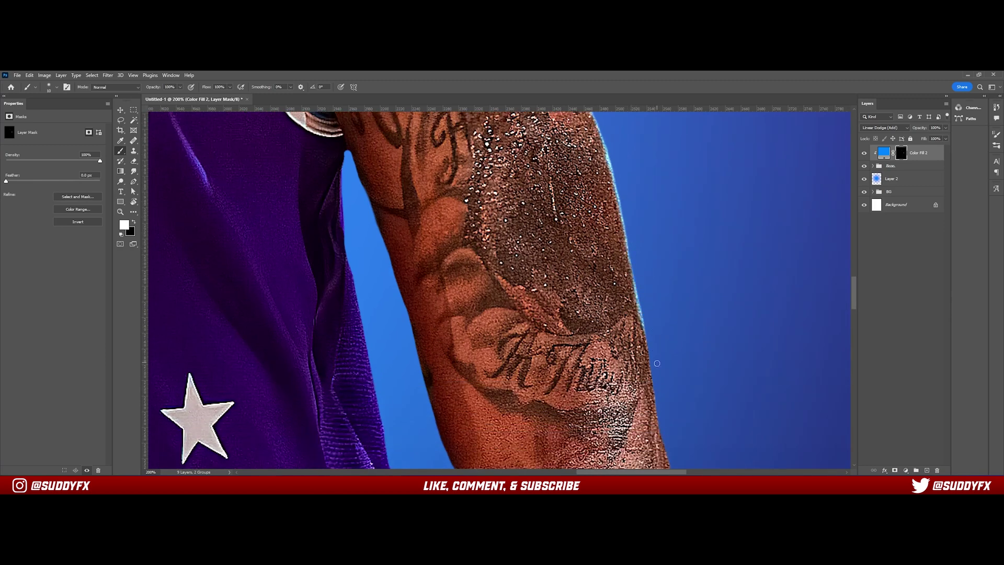
pyautogui.scroll(-7, 639, 313)
# Enlarge the brush slightly and paint white on the mask along the shorts' outer edge beside the Nike logo
pyautogui.hotkey('ctrl', '0')
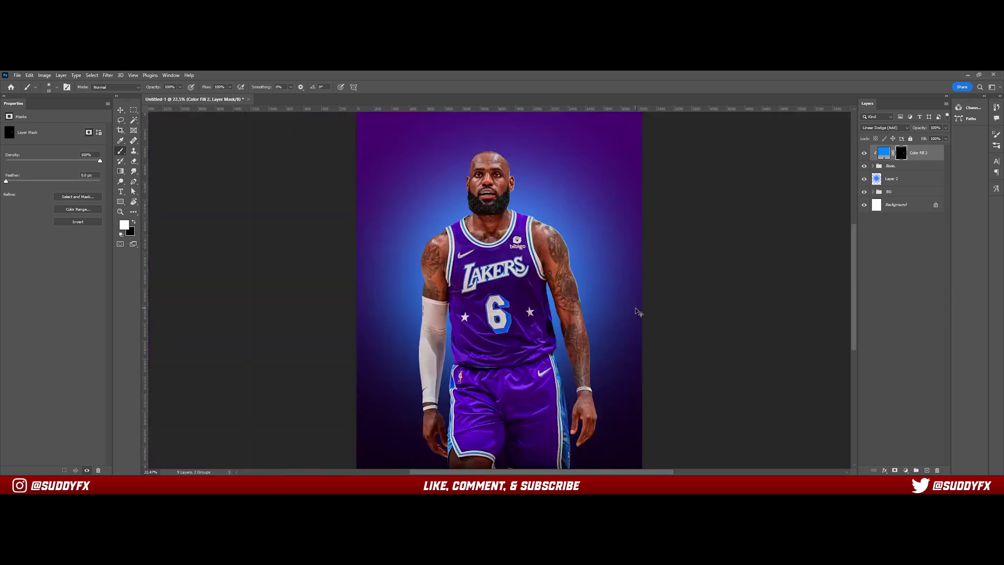
pyautogui.hotkey('ctrl', '+')
pyautogui.hotkey('ctrl', '+')
pyautogui.hotkey('ctrl', '+')
pyautogui.hotkey('ctrl', '+')
pyautogui.hotkey('ctrl', '+')
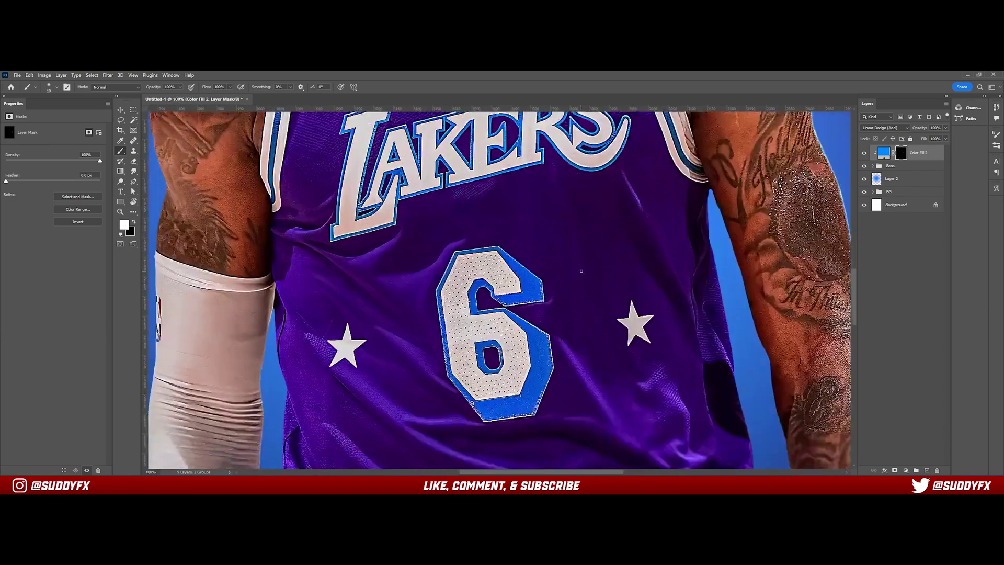
pyautogui.scroll(-15, 581, 271)
pyautogui.scroll(5, 601, 262)
pyautogui.scroll(-7, 632, 249)
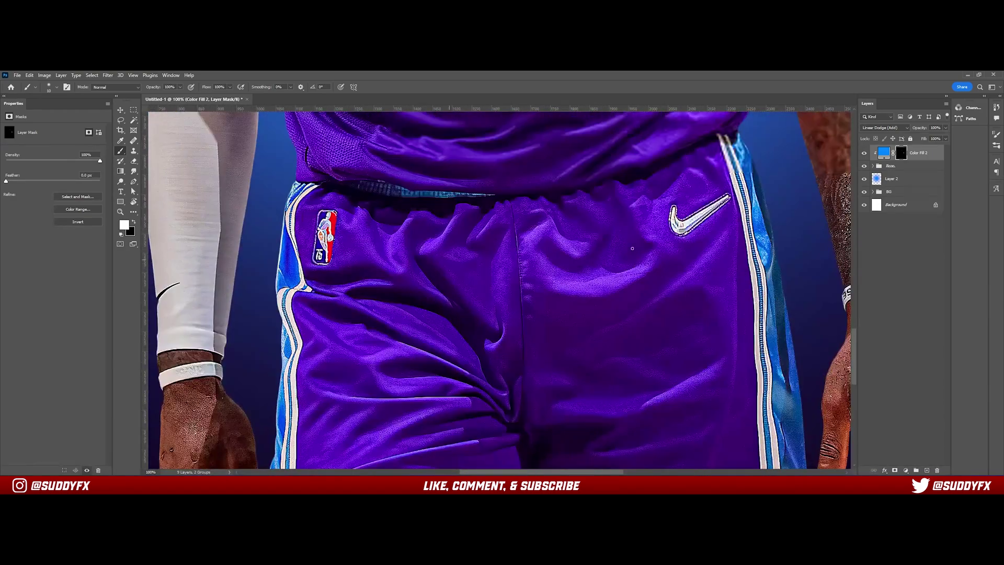
pyautogui.press(']')
pyautogui.moveTo(745, 135); pyautogui.dragTo(786, 285)
pyautogui.scroll(-2, 782, 251)
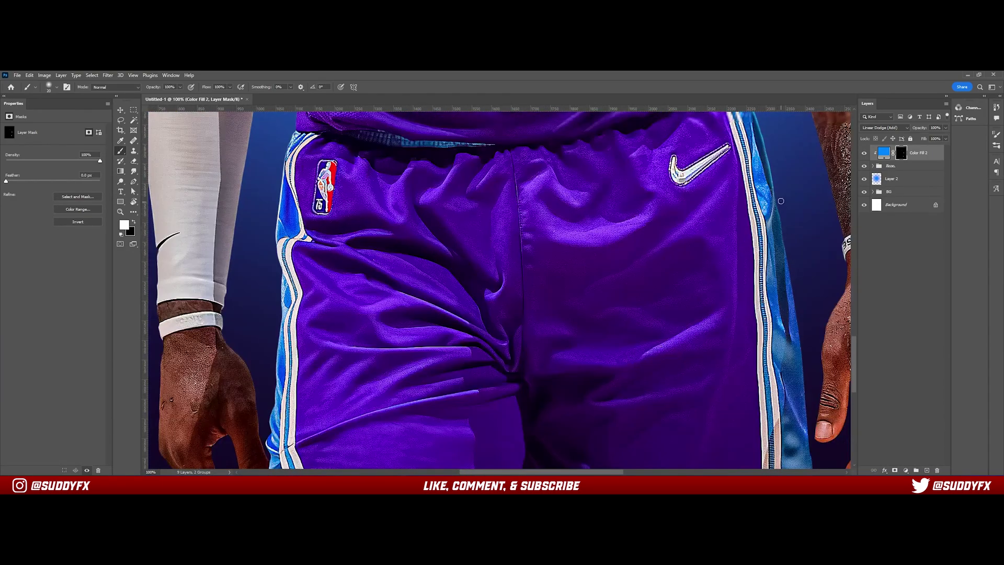
pyautogui.scroll(-3, 787, 246)
# Paint the blue rim light up the jersey's side edge, from the waist to the armpit beside the tattooed arm
pyautogui.scroll(11, 758, 256)
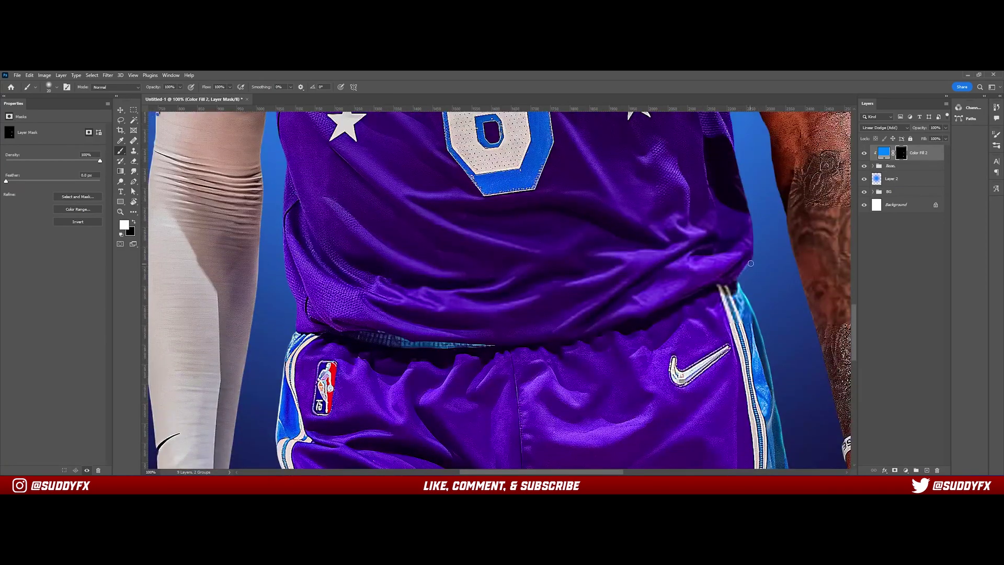
pyautogui.scroll(3, 750, 216)
pyautogui.moveTo(751, 263)
pyautogui.mouseDown()
pyautogui.moveTo(736, 219)
pyautogui.moveTo(756, 332)
pyautogui.mouseUp()
pyautogui.scroll(4, 743, 314)
pyautogui.moveTo(704, 188); pyautogui.dragTo(733, 314)
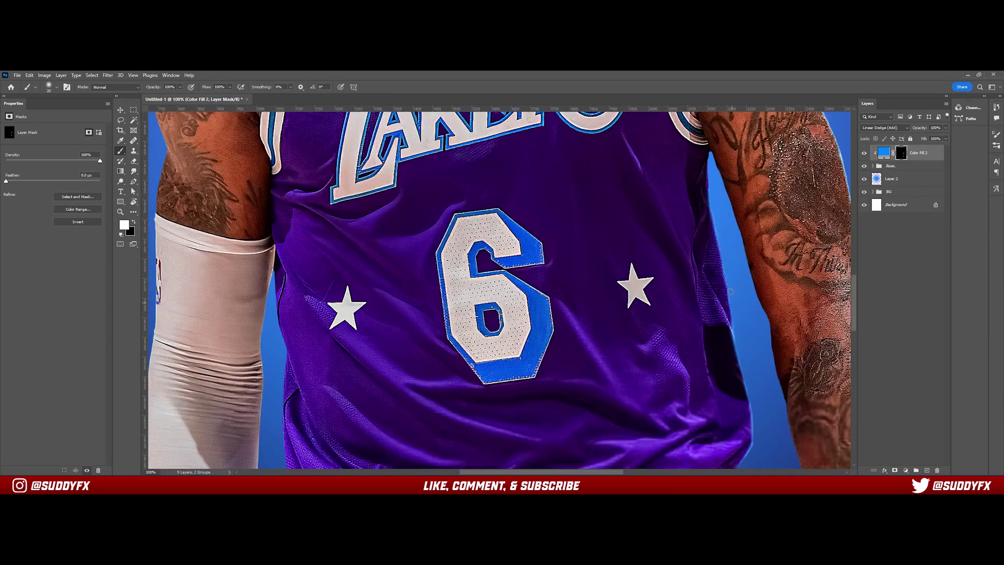
pyautogui.scroll(2, 730, 291)
# Paint the rim light along the inner edge of the tattooed arm, from the armpit towards the elbow
pyautogui.moveTo(710, 239)
pyautogui.mouseDown()
pyautogui.moveTo(712, 212)
pyautogui.moveTo(758, 350)
pyautogui.mouseUp()
pyautogui.scroll(-3, 757, 351)
pyautogui.scroll(-5, 758, 274)
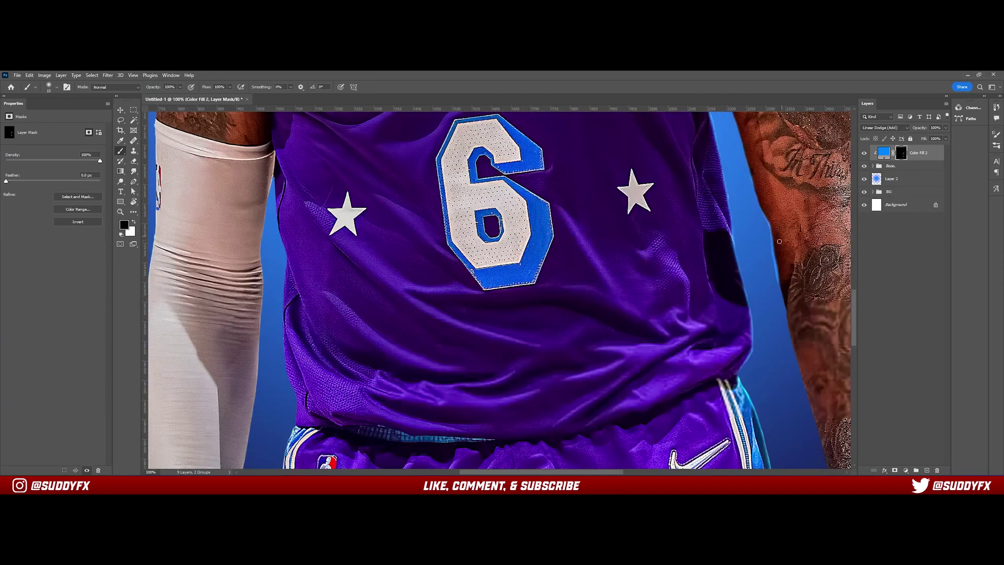
# Paint white on the mask along the tattooed forearm's inner edge, from the elbow down to the wristband
pyautogui.scroll(-4, 795, 298)
pyautogui.hscroll(4, 795, 298)
pyautogui.scroll(3, 795, 298)
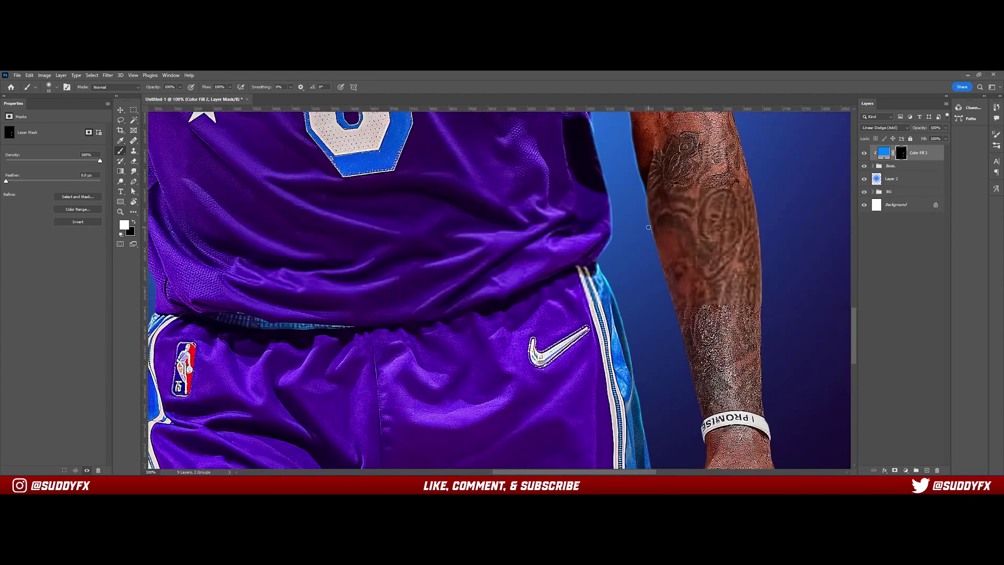
pyautogui.scroll(-5, 765, 246)
pyautogui.scroll(3, 671, 222)
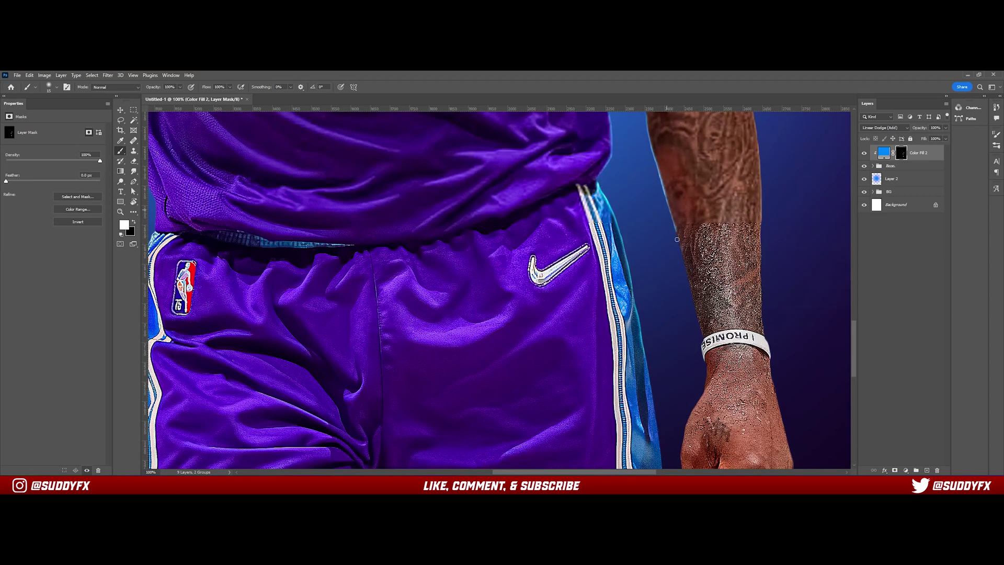
pyautogui.scroll(-1, 687, 274)
pyautogui.moveTo(686, 269); pyautogui.dragTo(693, 268)
pyautogui.press('x')
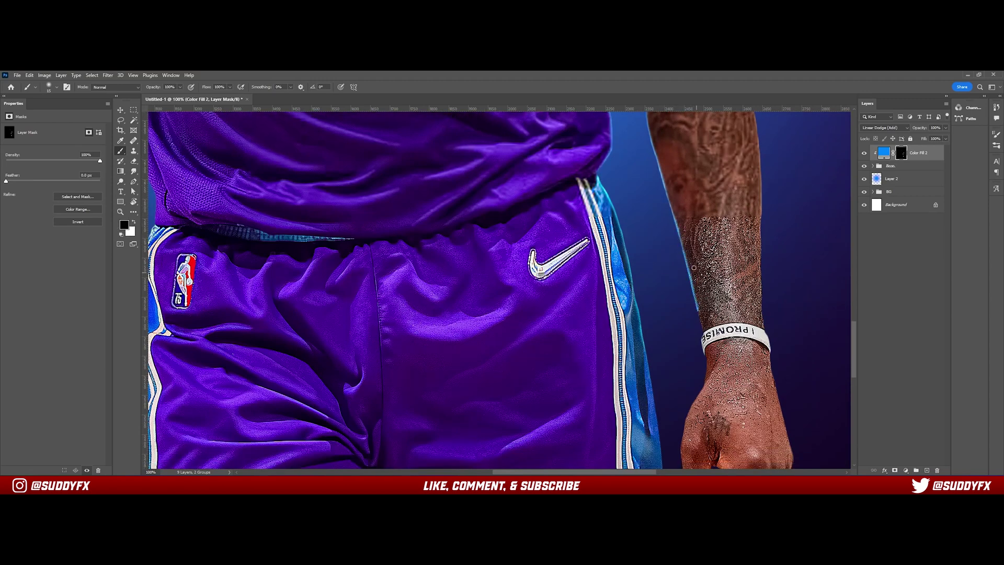
# Refine the rim light along the tattooed forearm's outer edge, using black and white on the mask
pyautogui.scroll(5, 760, 246)
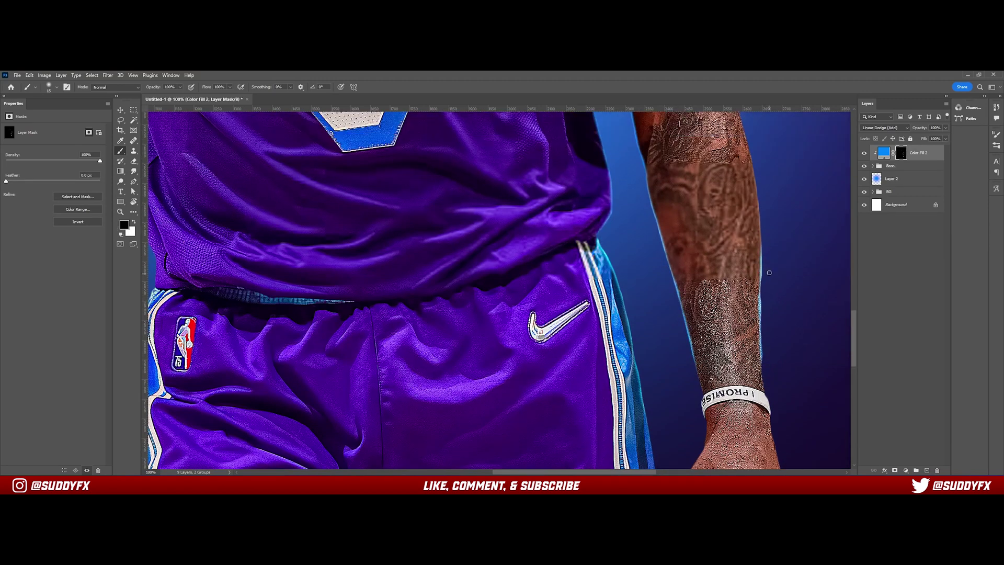
pyautogui.scroll(3, 754, 276)
pyautogui.press('x')
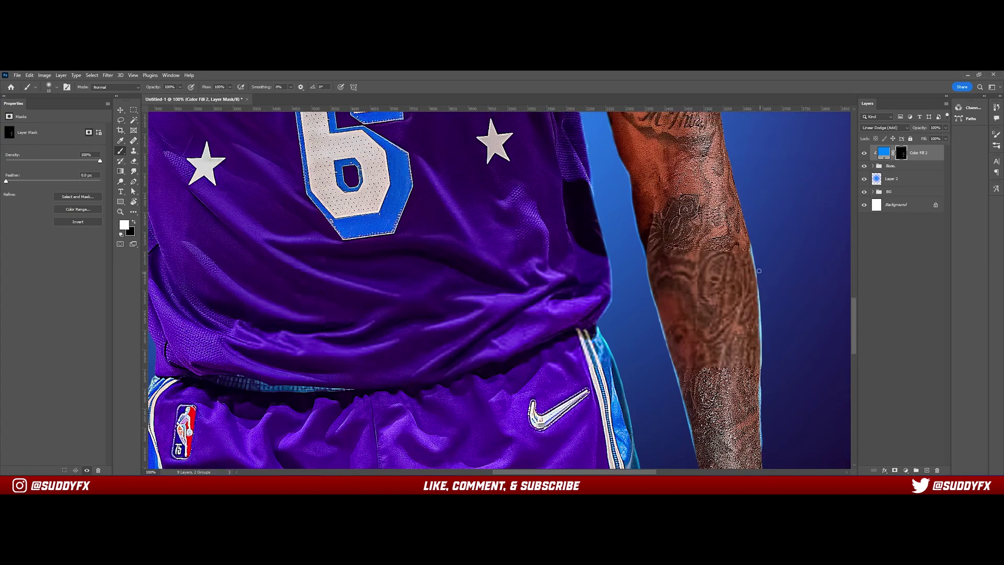
pyautogui.moveTo(720, 187); pyautogui.dragTo(747, 306)
pyautogui.scroll(2, 747, 306)
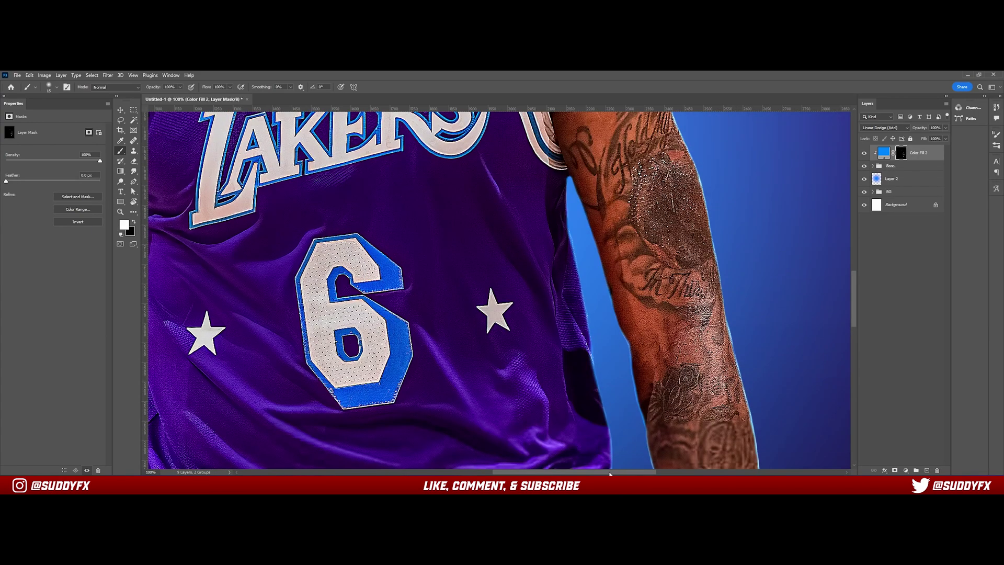
# Paint the blue rim light along the inner edge of the white-sleeved arm, from the armpit down towards the wrist
pyautogui.hscroll(-15, 747, 306)
pyautogui.moveTo(522, 164); pyautogui.dragTo(509, 281)
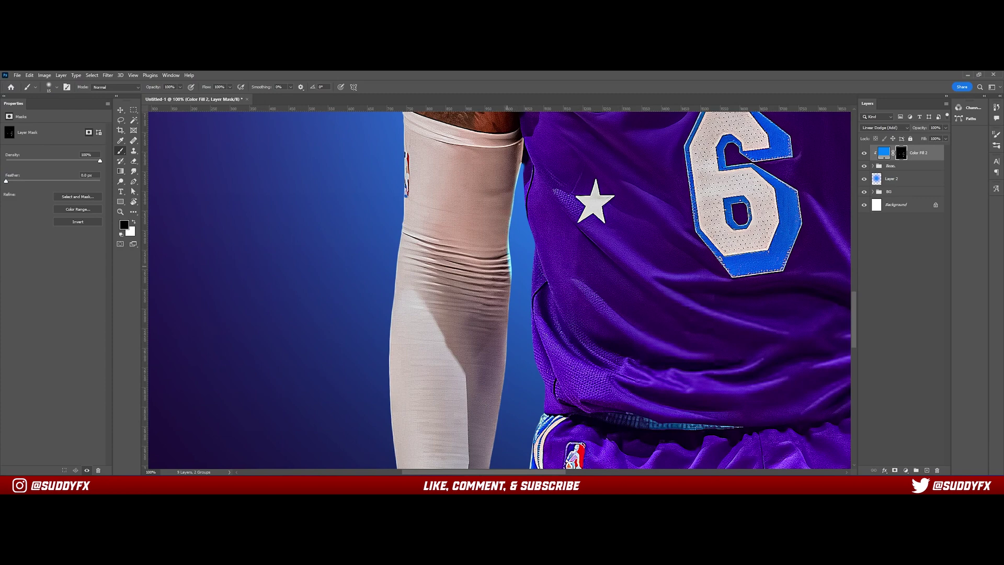
pyautogui.scroll(-3, 510, 261)
pyautogui.moveTo(516, 175); pyautogui.dragTo(499, 317)
pyautogui.scroll(-3, 499, 317)
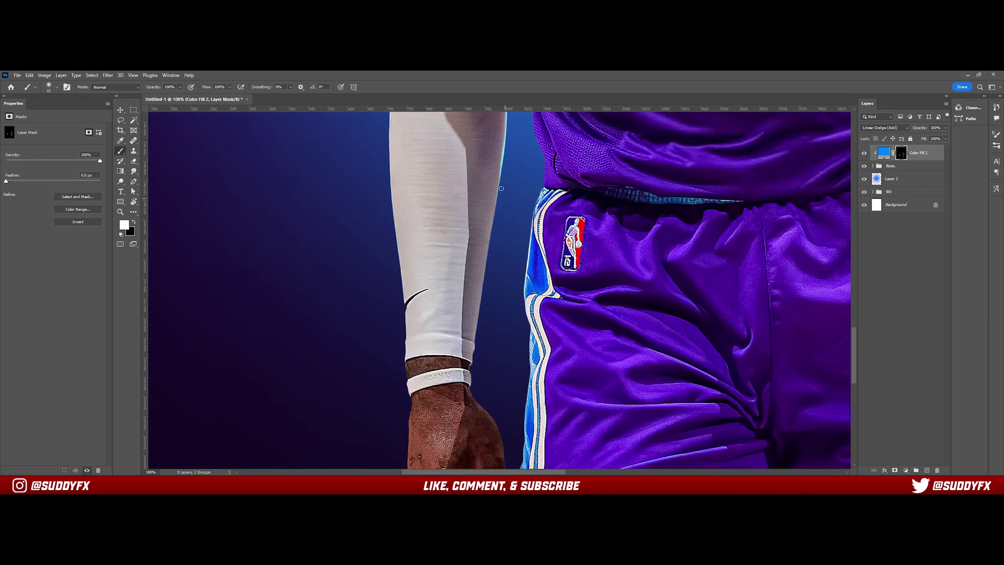
pyautogui.moveTo(493, 225); pyautogui.dragTo(495, 183)
pyautogui.press('x')
pyautogui.press('x')
# Paint white on the mask along the jersey's side edge facing the white-sleeved arm
pyautogui.scroll(8, 502, 262)
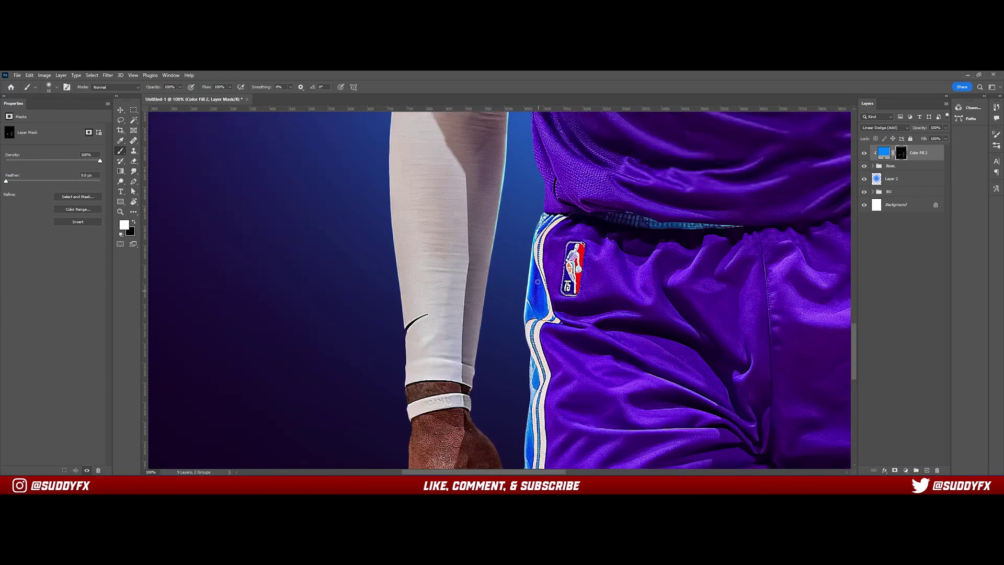
pyautogui.moveTo(522, 220)
pyautogui.mouseDown()
pyautogui.moveTo(529, 287)
pyautogui.moveTo(533, 262)
pyautogui.moveTo(544, 274)
pyautogui.mouseUp()
pyautogui.scroll(-2, 528, 287)
pyautogui.scroll(-2, 533, 261)
pyautogui.scroll(-6, 439, 280)
# Paint the rim light from the collar over the shoulder and down the outer upper arm above the white sleeve
pyautogui.scroll(9, 439, 280)
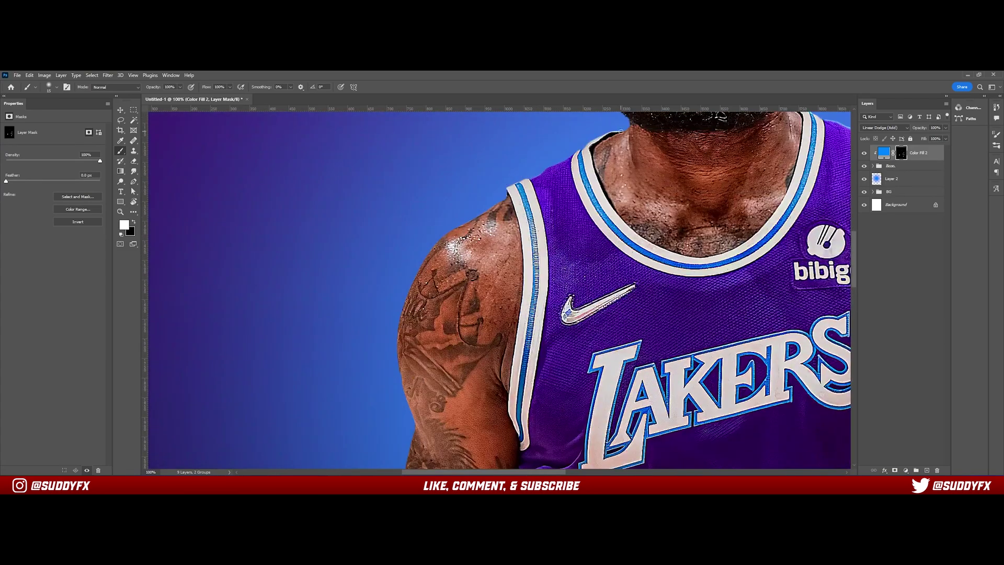
pyautogui.moveTo(620, 132)
pyautogui.mouseDown()
pyautogui.moveTo(528, 179)
pyautogui.moveTo(434, 248)
pyautogui.mouseUp()
pyautogui.scroll(-2, 434, 248)
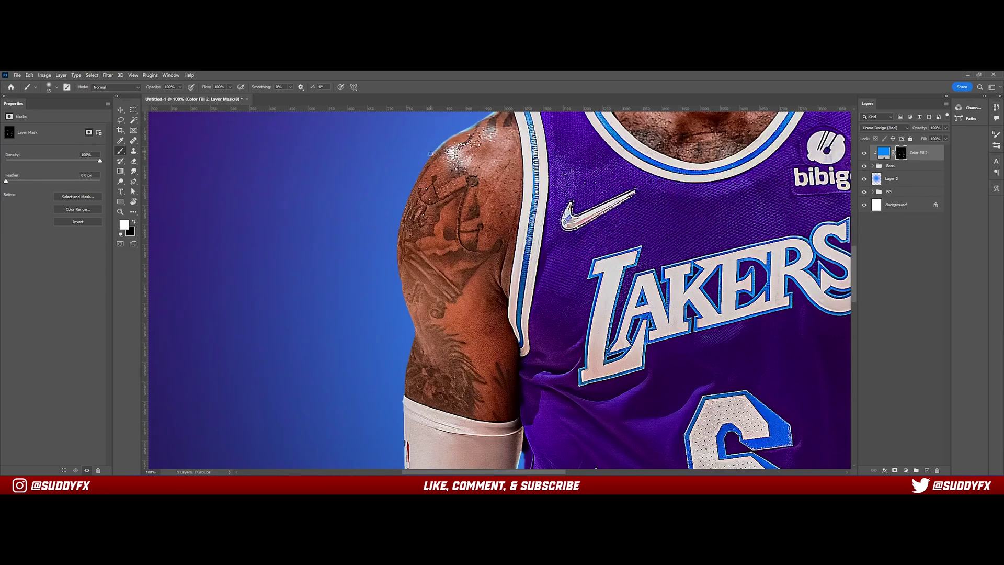
pyautogui.moveTo(431, 152); pyautogui.dragTo(401, 246)
pyautogui.scroll(-3, 400, 246)
pyautogui.moveTo(392, 159)
pyautogui.mouseDown()
pyautogui.moveTo(412, 235)
pyautogui.moveTo(401, 189)
pyautogui.moveTo(402, 228)
pyautogui.moveTo(403, 151)
pyautogui.moveTo(403, 267)
pyautogui.mouseUp()
# Extend the rim light down the white sleeve's outer edge and paint along the inner edge of that arm's hand
pyautogui.scroll(-2, 403, 235)
pyautogui.scroll(-1, 404, 225)
pyautogui.scroll(-2, 402, 230)
pyautogui.scroll(-2, 403, 267)
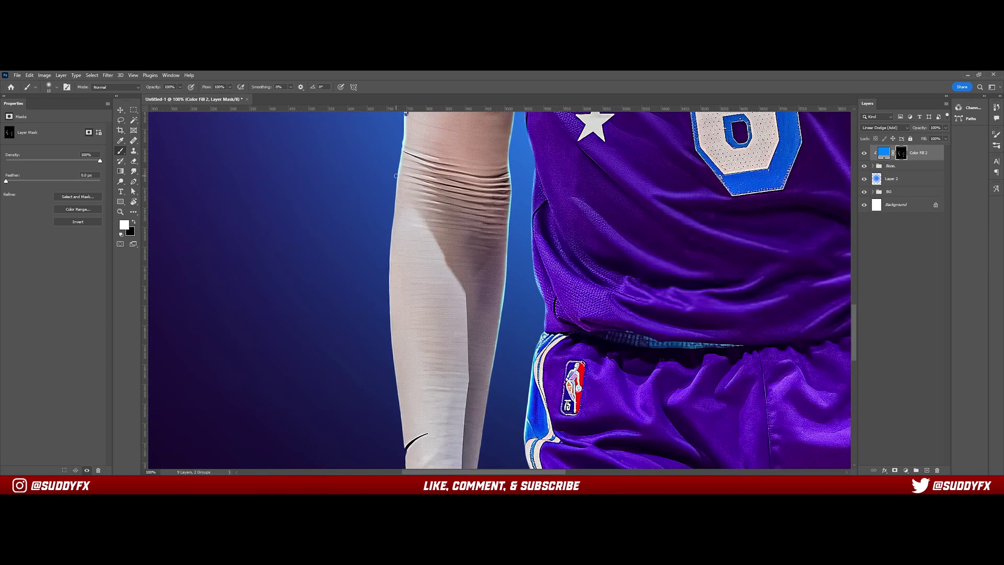
pyautogui.moveTo(397, 186); pyautogui.dragTo(391, 272)
pyautogui.scroll(-4, 527, 240)
pyautogui.moveTo(473, 251)
pyautogui.mouseDown()
pyautogui.moveTo(504, 298)
pyautogui.moveTo(497, 277)
pyautogui.mouseUp()
pyautogui.scroll(-5, 496, 277)
pyautogui.scroll(3, 550, 322)
# Add the rim light to the inner edge of the hand below the "I PROMISE" wristband and trim it with black
pyautogui.hscroll(10, 550, 323)
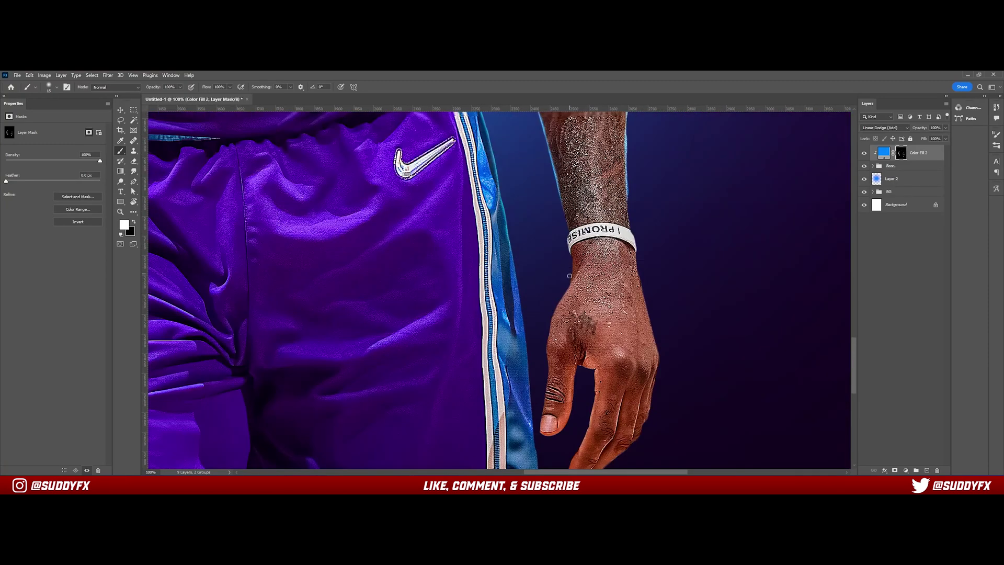
pyautogui.press('x')
pyautogui.moveTo(562, 320)
pyautogui.mouseDown()
pyautogui.moveTo(555, 295)
pyautogui.moveTo(572, 277)
pyautogui.mouseUp()
pyautogui.scroll(3, 573, 277)
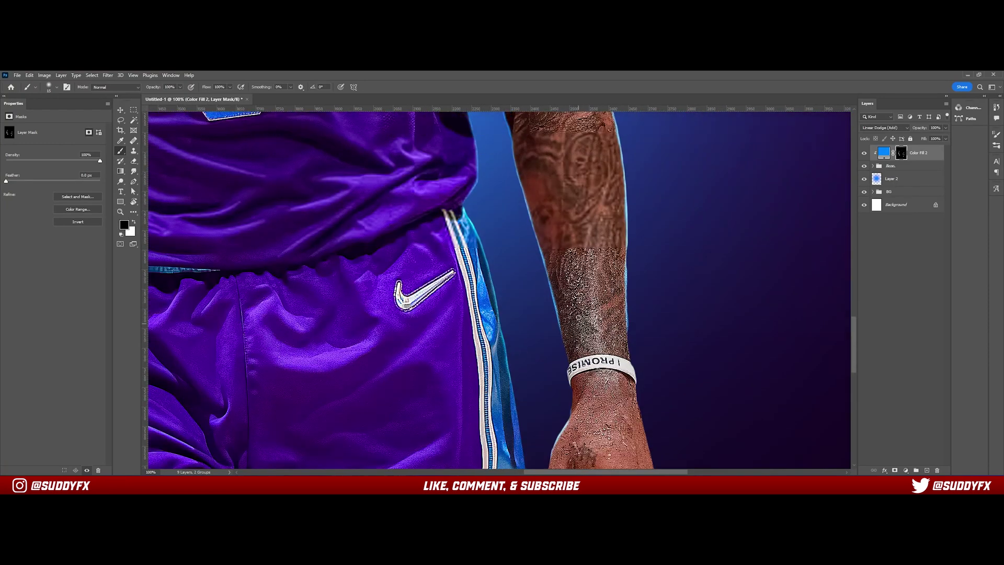
# Touch up the rim light mask along the bare forearm's outer edge above the "I PROMISE" wristband
pyautogui.moveTo(625, 355); pyautogui.dragTo(629, 256)
pyautogui.press('x')
pyautogui.scroll(10, 622, 251)
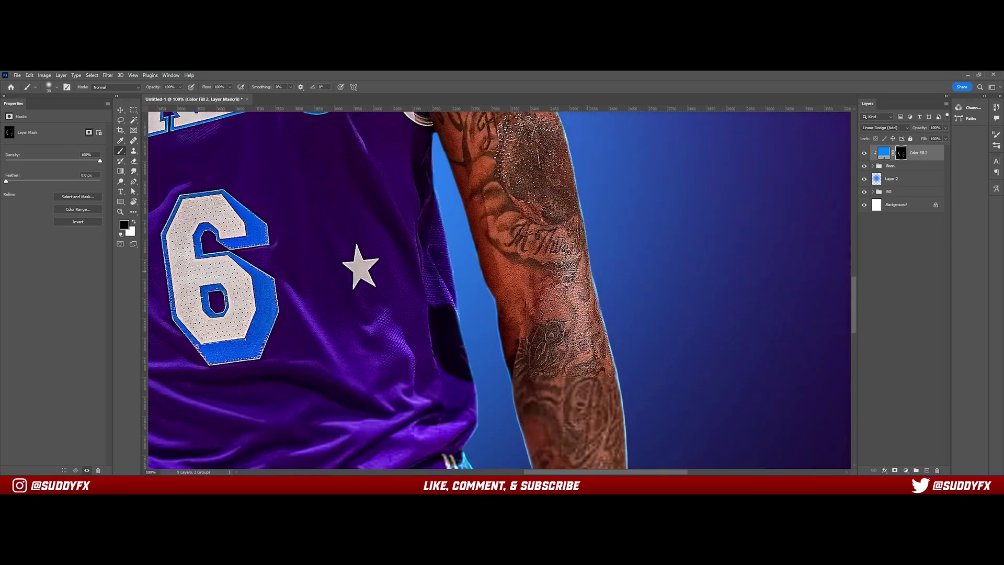
# Paint the rim light on the mask along the beard's edge and up past the ear on the white-sleeved arm's side
pyautogui.hscroll(-10, 622, 251)
pyautogui.press(']')
pyautogui.moveTo(389, 364)
pyautogui.mouseDown()
pyautogui.moveTo(359, 228)
pyautogui.moveTo(367, 223)
pyautogui.moveTo(376, 236)
pyautogui.moveTo(371, 211)
pyautogui.moveTo(368, 243)
pyautogui.mouseUp()
pyautogui.press('x')
pyautogui.press('x')
pyautogui.press('[')
pyautogui.press('x')
pyautogui.press('x')
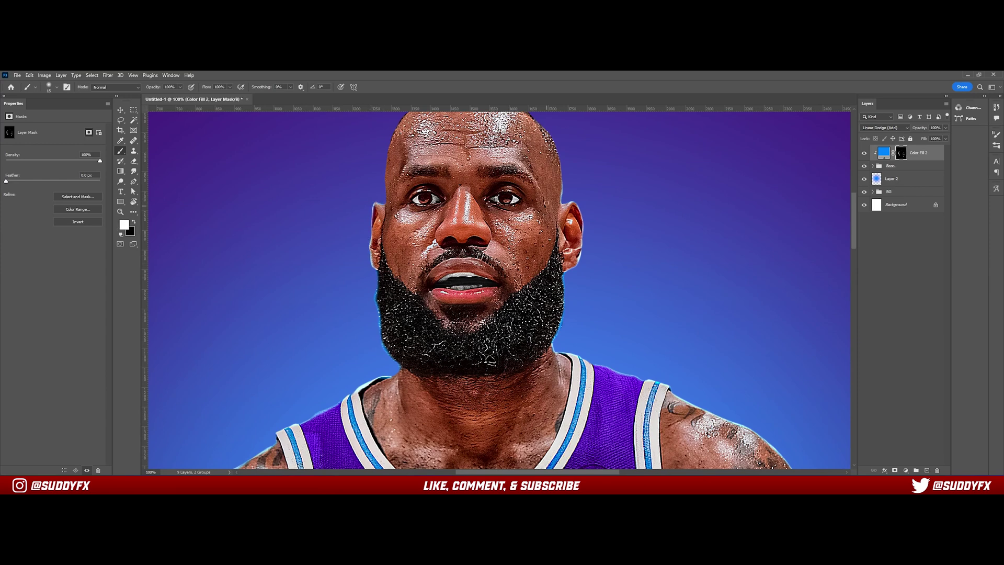
# Examine the thin rim light on the whole poster and up close around the white sleeve and jersey edge
pyautogui.scroll(3, 470, 220)
pyautogui.hotkey('ctrl', '0')
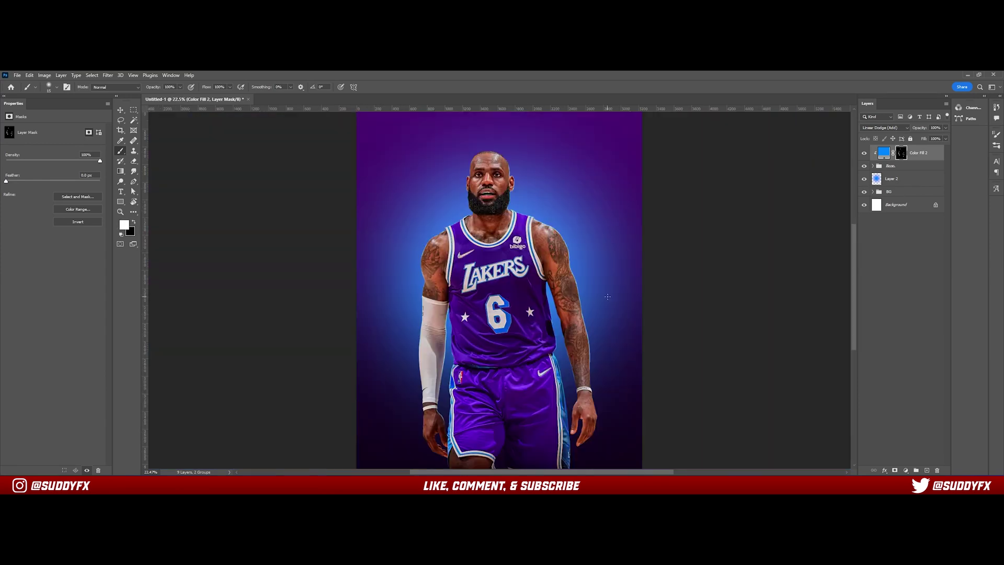
pyautogui.scroll(-1, 572, 200)
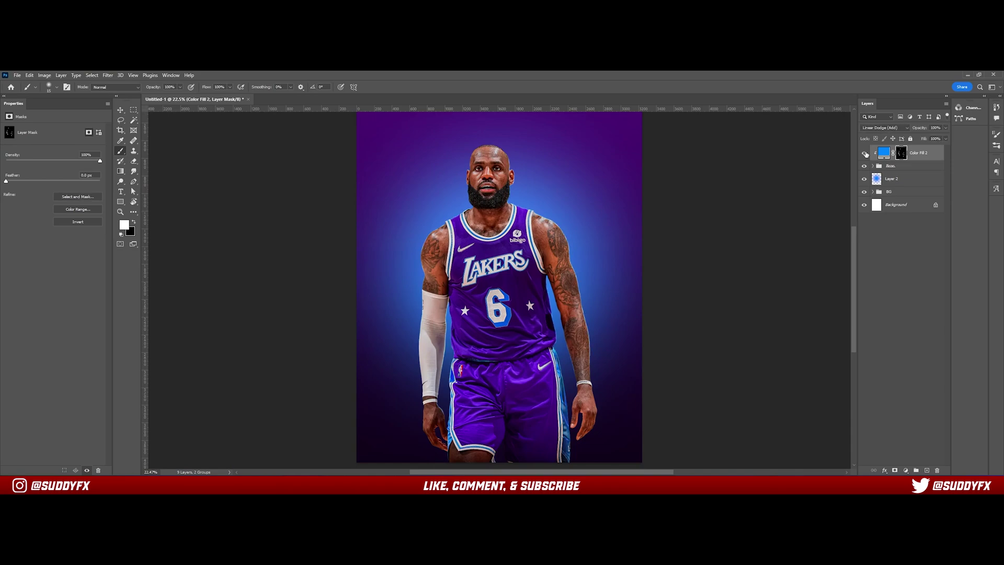
pyautogui.scroll(5, 349, 325)
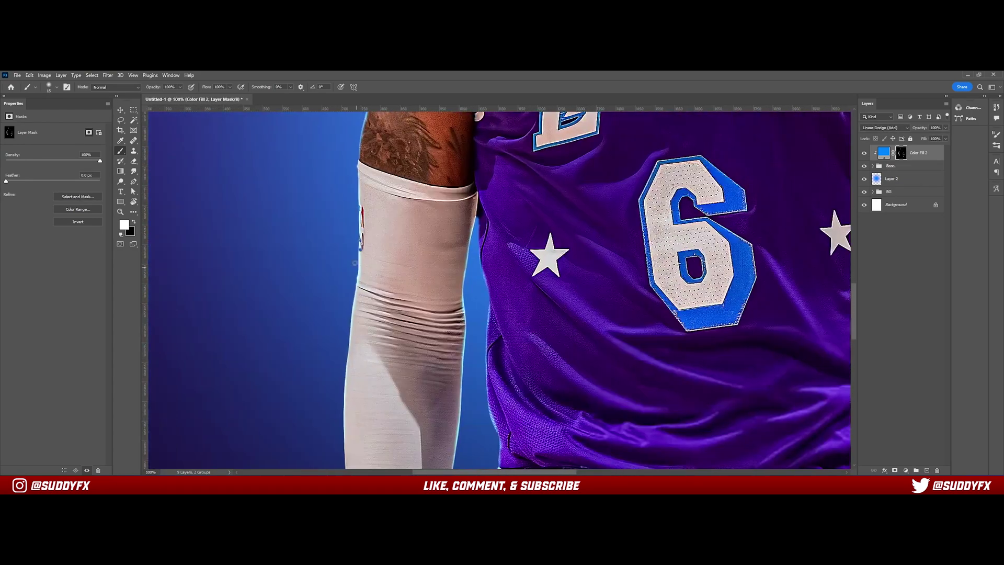
pyautogui.scroll(-3, 419, 285)
pyautogui.scroll(4, 534, 312)
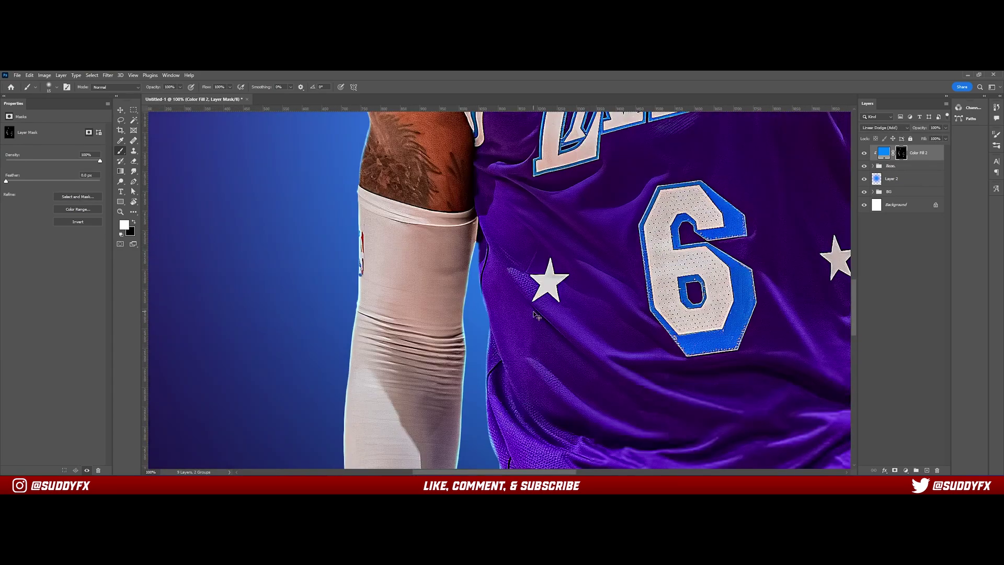
pyautogui.hotkey('ctrl', '0')
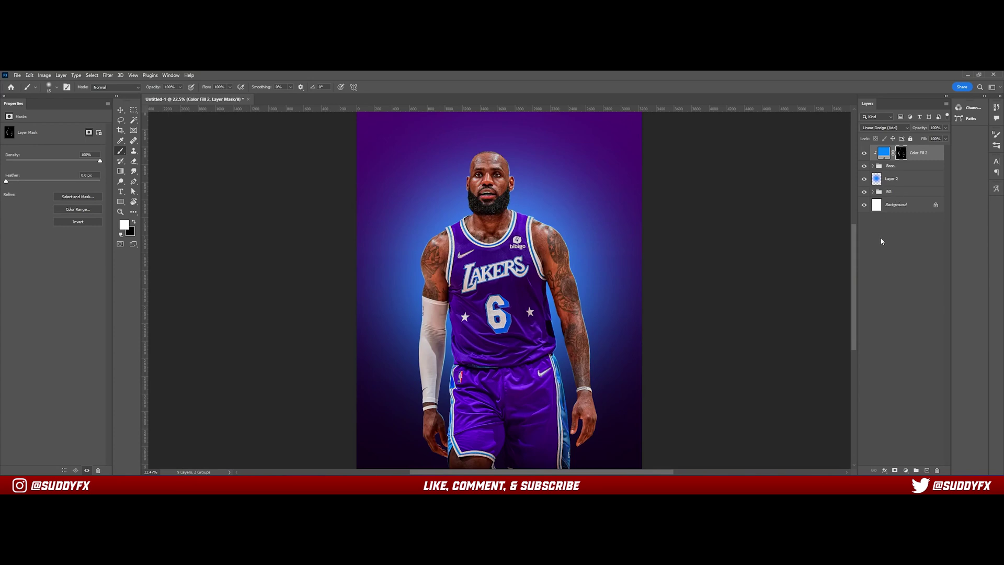
# Duplicate the Color Fill 2 layer, clip the copy to the player, and replace its mask with a fully black one
pyautogui.hotkey('ctrl', 'j')
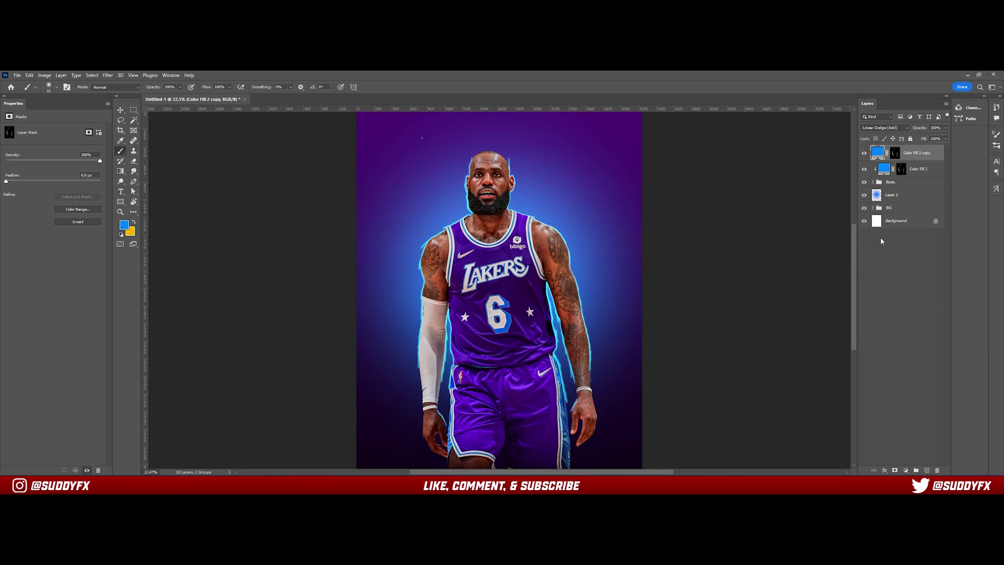
pyautogui.keyDown('alt'); pyautogui.click(920, 160); pyautogui.keyUp('alt')
pyautogui.rightClick(900, 157)
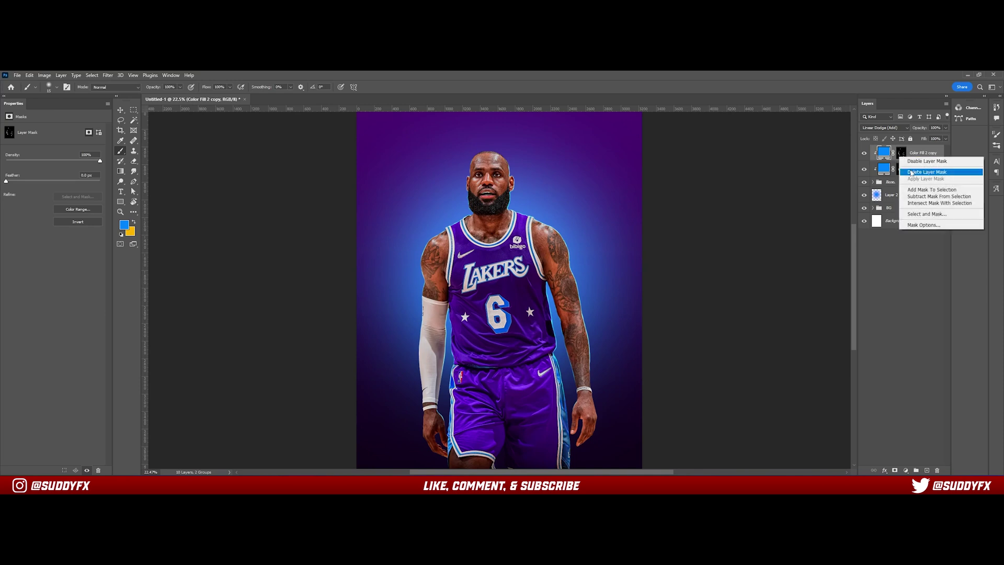
pyautogui.click(910, 172)
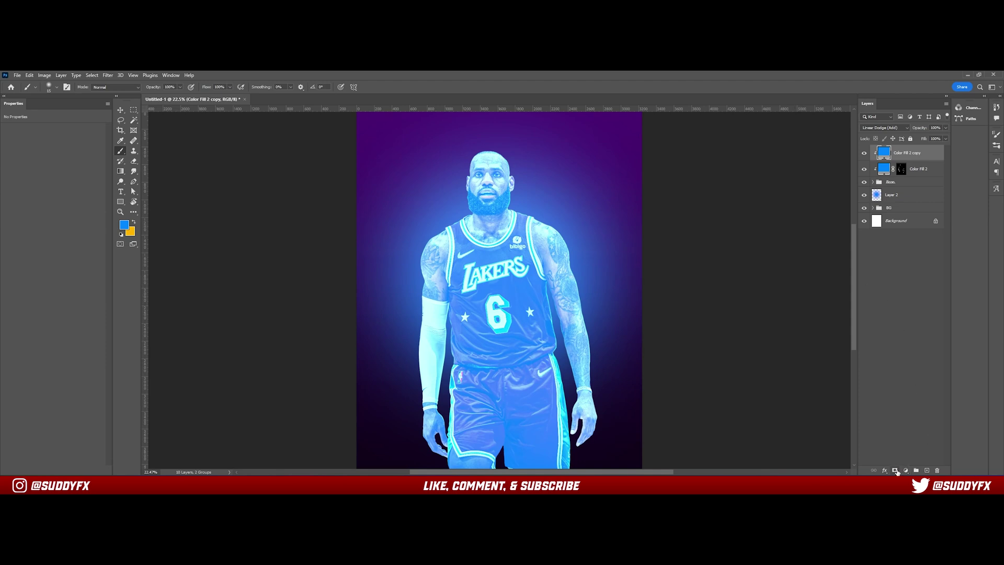
pyautogui.click(895, 470)
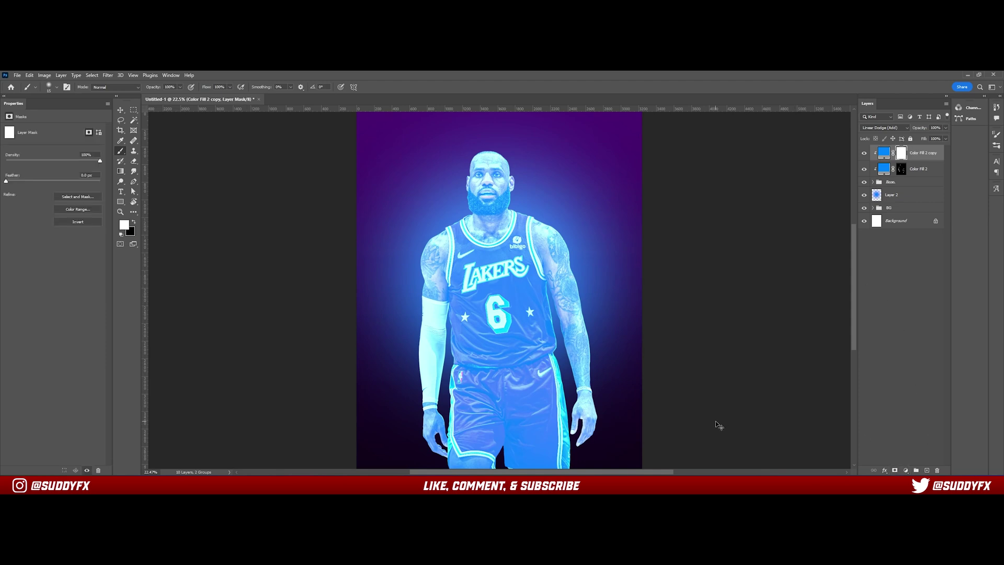
pyautogui.hotkey('ctrl', 'i')
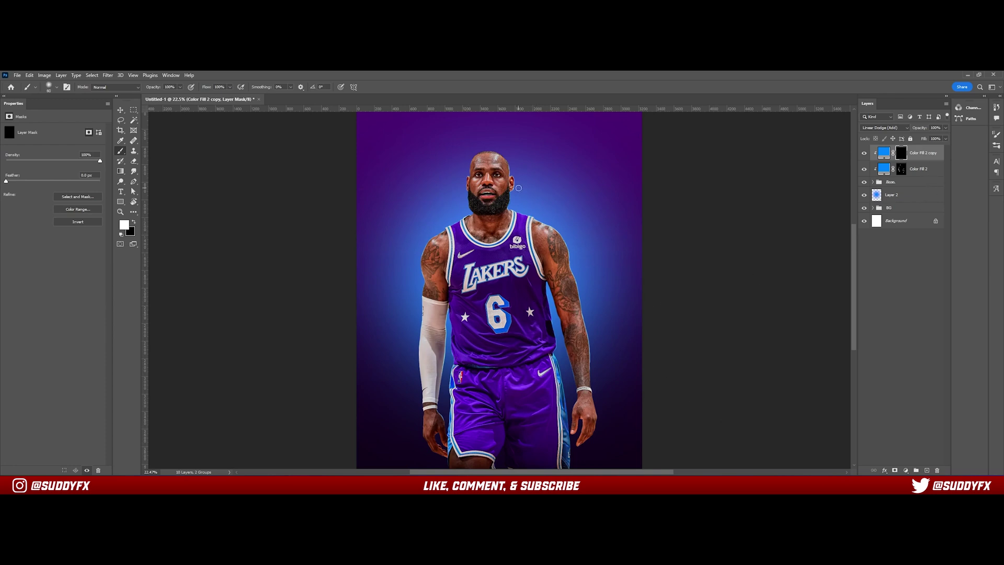
# Paint a soft glow on the new mask with a much larger white brush along the head, shoulder and bare arm's outer edge
pyautogui.press(']')
pyautogui.press(']')
pyautogui.press(']')
pyautogui.press(']')
pyautogui.press(']')
pyautogui.press(']')
pyautogui.press(']')
pyautogui.press(']')
pyautogui.press(']')
pyautogui.hotkey('ctrl', '+')
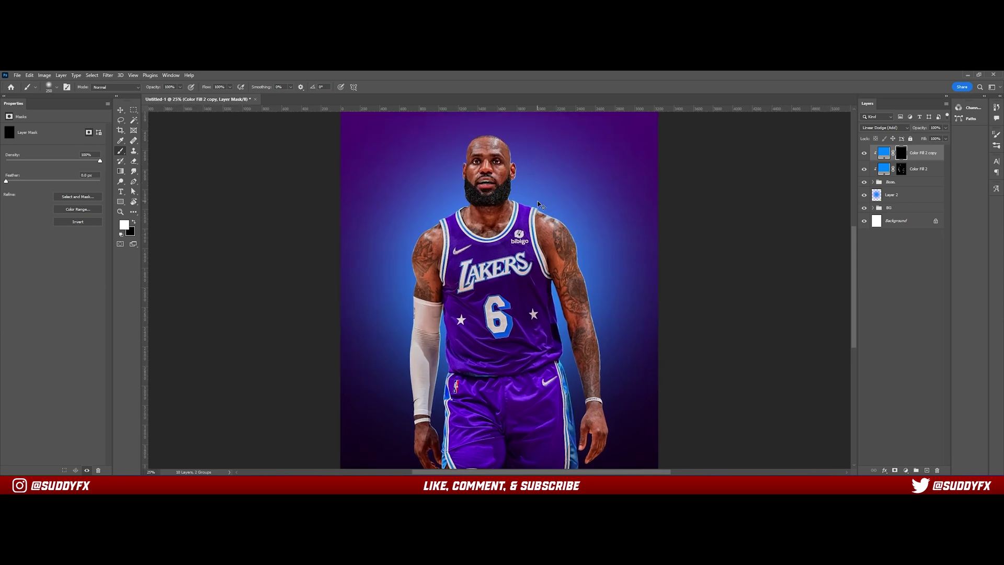
pyautogui.press(']')
pyautogui.scroll(2, 547, 203)
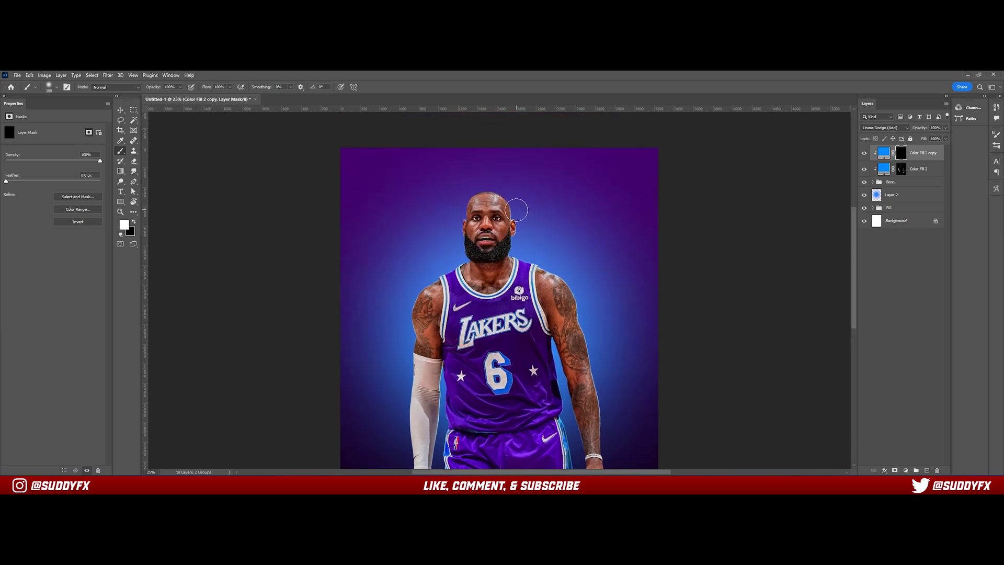
pyautogui.moveTo(517, 210)
pyautogui.mouseDown()
pyautogui.moveTo(518, 253)
pyautogui.moveTo(578, 280)
pyautogui.mouseUp()
pyautogui.scroll(-3, 581, 262)
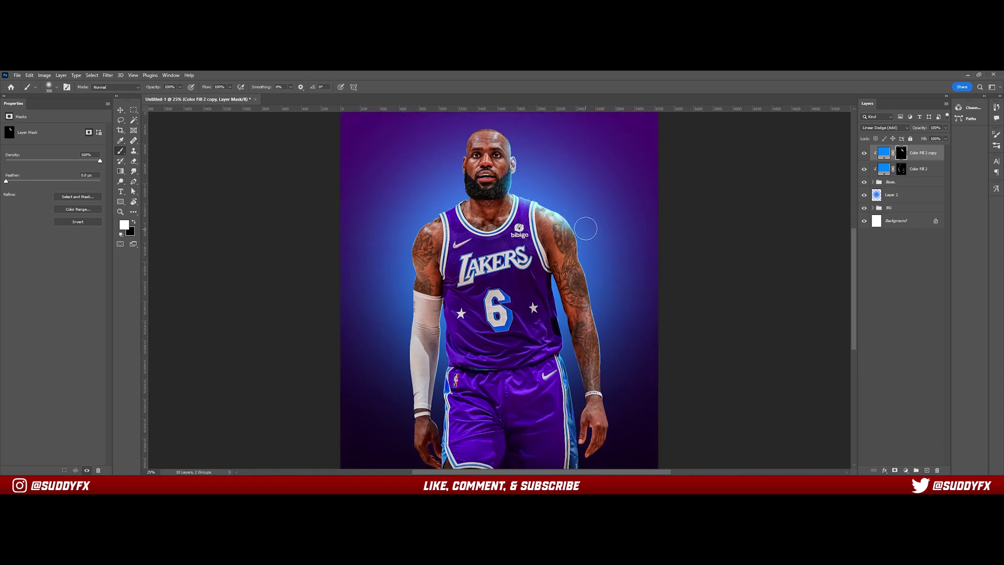
pyautogui.moveTo(586, 229)
pyautogui.mouseDown()
pyautogui.moveTo(621, 378)
pyautogui.moveTo(612, 343)
pyautogui.mouseUp()
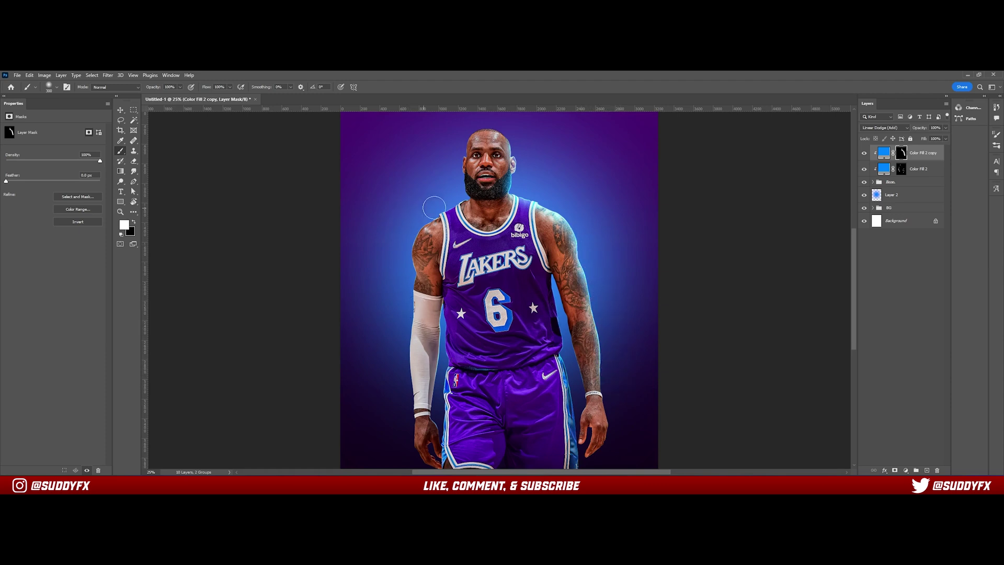
# Paint the soft glow over the other shoulder and down both the outer and inner edges of the white-sleeved arm
pyautogui.moveTo(434, 207)
pyautogui.mouseDown()
pyautogui.moveTo(459, 188)
pyautogui.moveTo(455, 153)
pyautogui.moveTo(484, 165)
pyautogui.moveTo(492, 185)
pyautogui.mouseUp()
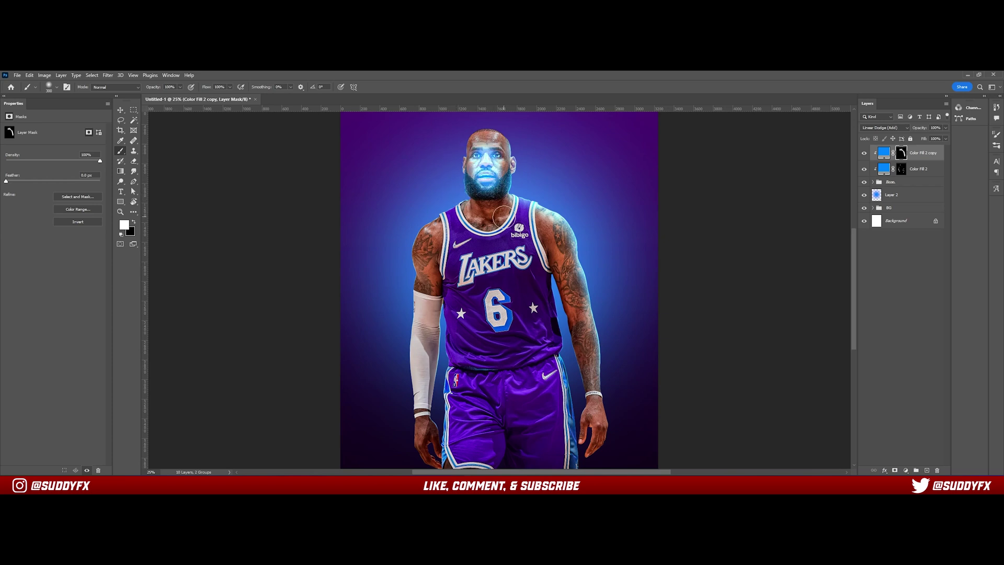
pyautogui.hotkey('ctrl', 'z')
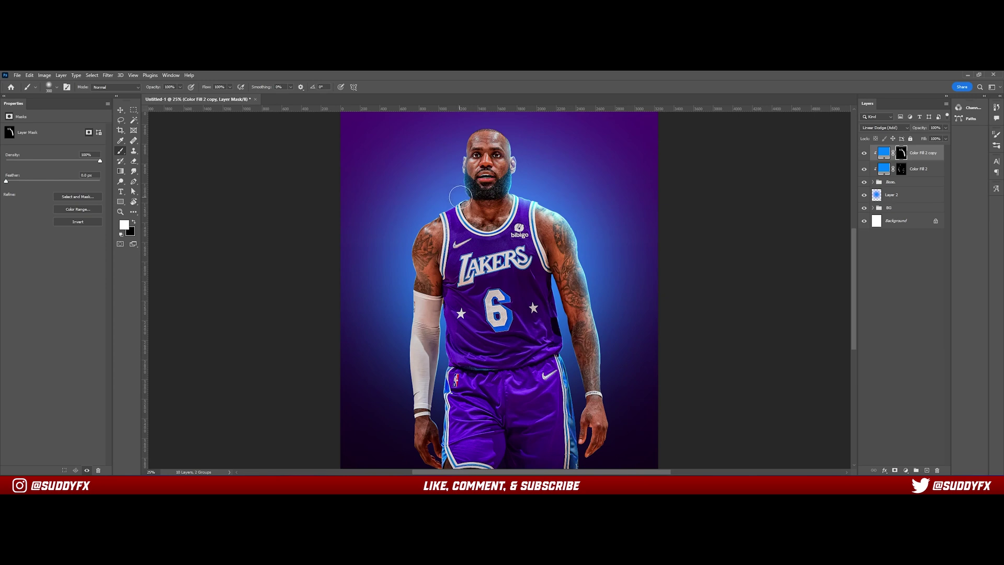
pyautogui.moveTo(458, 198)
pyautogui.mouseDown()
pyautogui.moveTo(421, 227)
pyautogui.moveTo(448, 204)
pyautogui.moveTo(406, 271)
pyautogui.moveTo(401, 248)
pyautogui.moveTo(401, 357)
pyautogui.moveTo(411, 315)
pyautogui.moveTo(400, 349)
pyautogui.mouseUp()
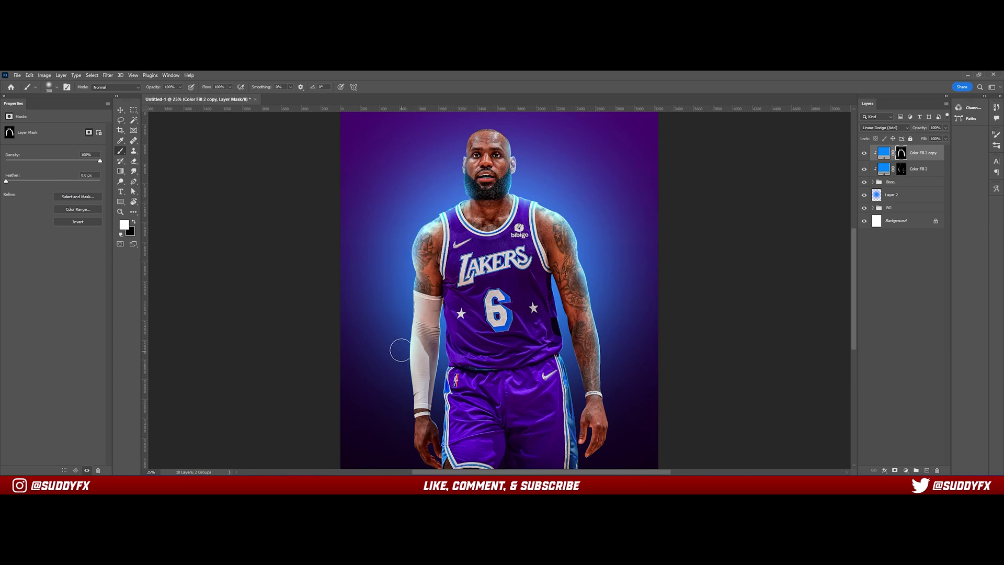
pyautogui.scroll(-2, 400, 349)
pyautogui.moveTo(439, 256)
pyautogui.mouseDown()
pyautogui.moveTo(438, 350)
pyautogui.moveTo(442, 318)
pyautogui.mouseUp()
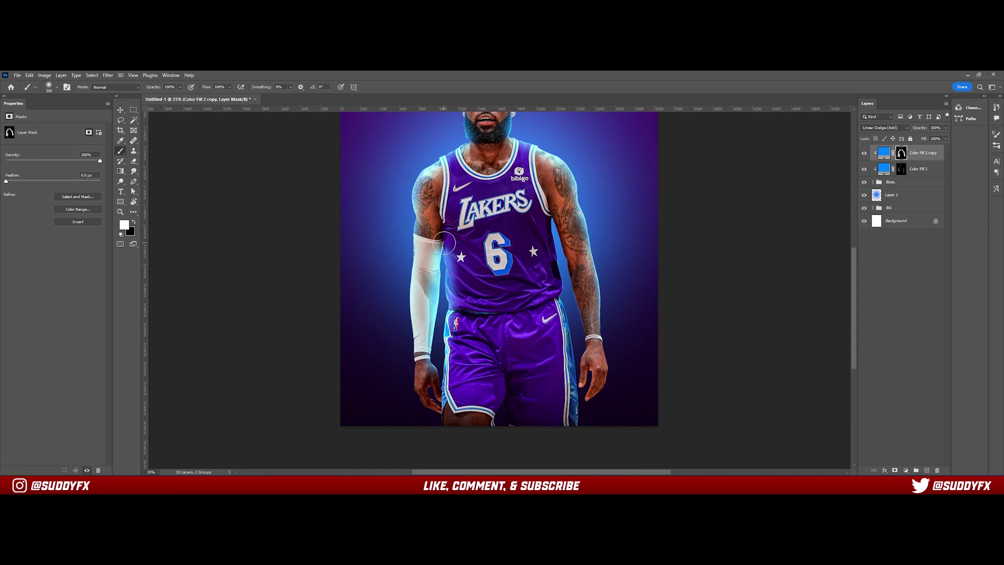
# Trim the soft glow from the middle of the white sleeve with a smaller black brush on the mask
pyautogui.press('x')
pyautogui.moveTo(474, 282)
pyautogui.mouseDown()
pyautogui.moveTo(473, 339)
pyautogui.moveTo(470, 305)
pyautogui.moveTo(463, 335)
pyautogui.moveTo(431, 314)
pyautogui.mouseUp()
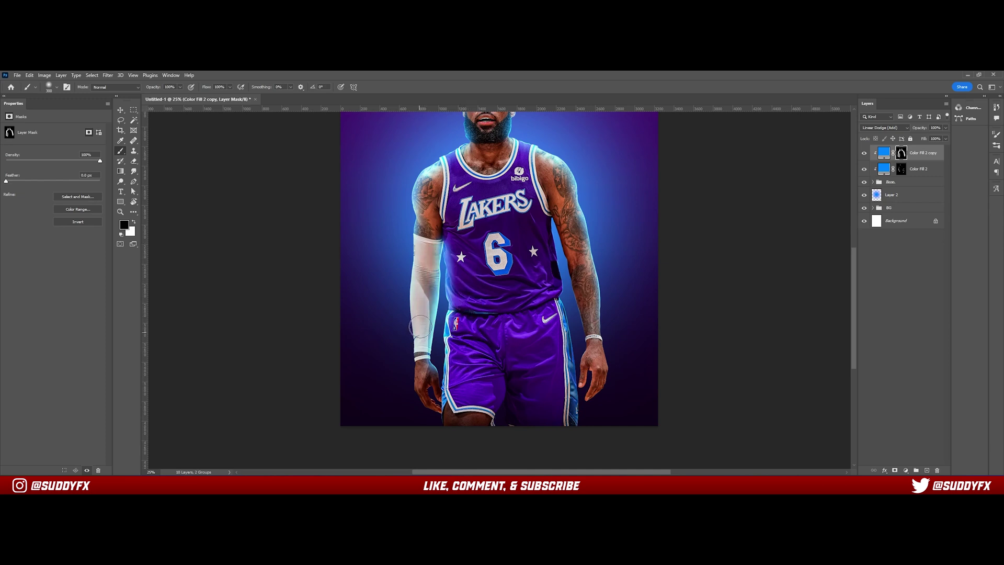
pyautogui.hotkey('ctrl', 'z')
pyautogui.press('[')
pyautogui.press('[')
pyautogui.press('[')
pyautogui.press('[')
pyautogui.moveTo(429, 239)
pyautogui.mouseDown()
pyautogui.moveTo(426, 333)
pyautogui.moveTo(432, 230)
pyautogui.moveTo(429, 257)
pyautogui.mouseUp()
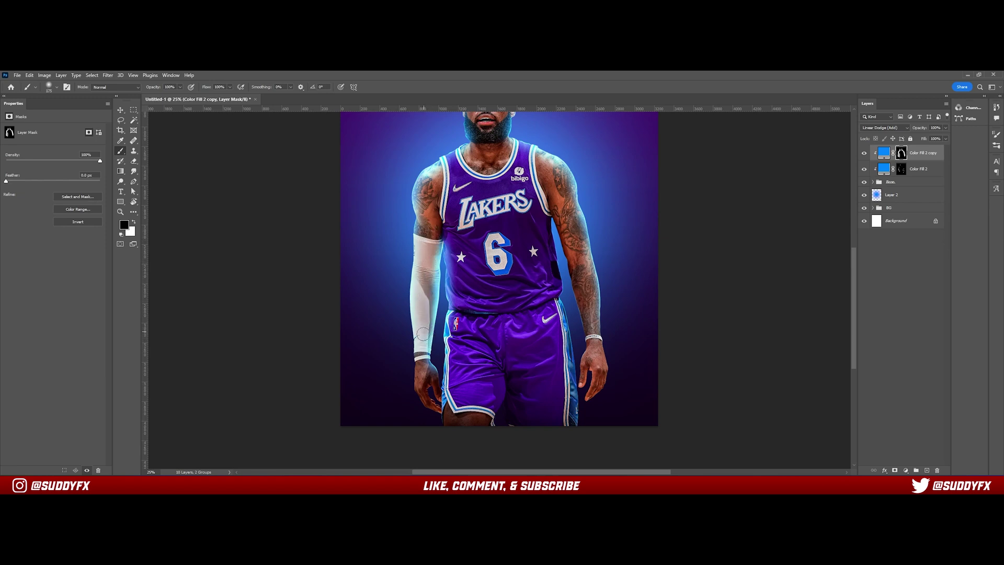
pyautogui.press('[')
# Paint the soft glow with an enlarged white brush along the jersey's side and the facing inner edge of the bare arm
pyautogui.scroll(3, 553, 309)
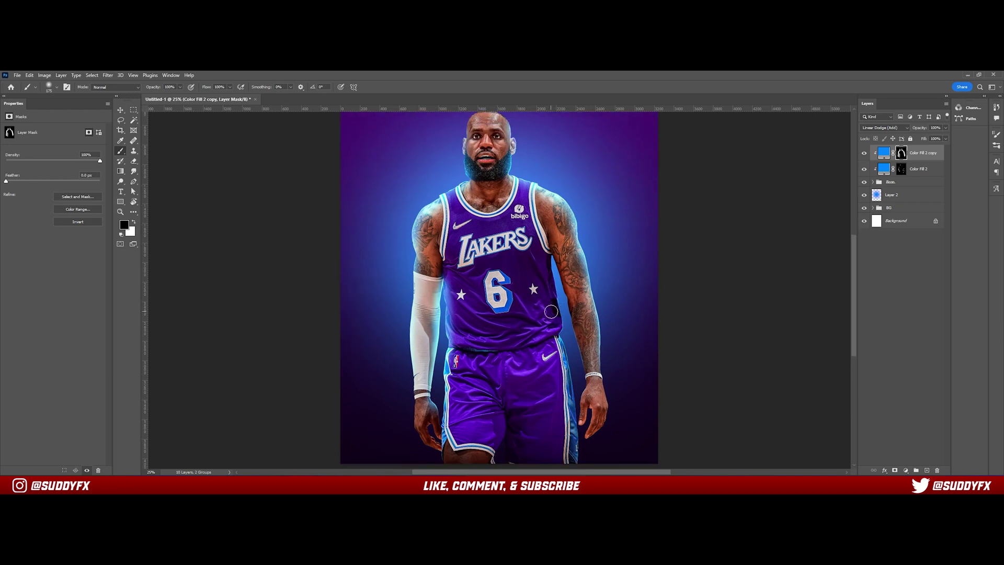
pyautogui.press('x')
pyautogui.press(']')
pyautogui.press(']')
pyautogui.press(']')
pyautogui.press(']')
pyautogui.moveTo(544, 248)
pyautogui.mouseDown()
pyautogui.moveTo(580, 370)
pyautogui.moveTo(555, 320)
pyautogui.mouseUp()
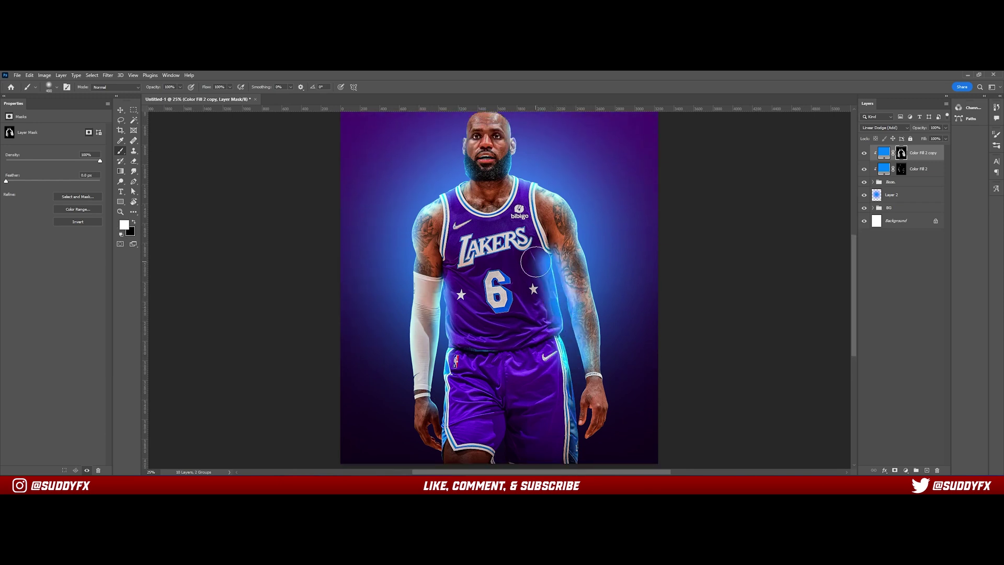
# Paint black on the mask down the middle of the bare tattooed arm with a smaller brush to confine the glow to its edges
pyautogui.press('x')
pyautogui.press('[')
pyautogui.press('[')
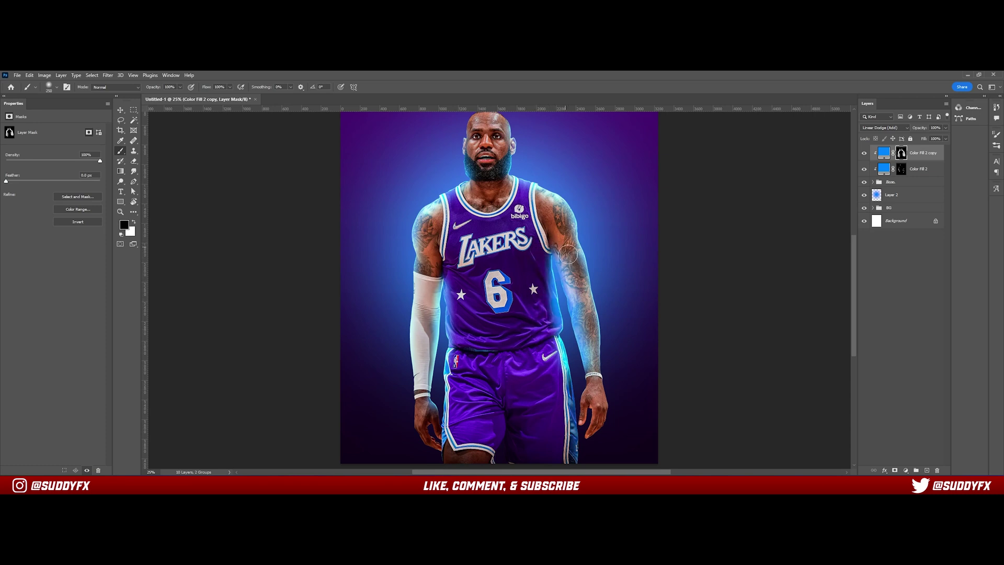
pyautogui.moveTo(564, 254); pyautogui.dragTo(595, 365)
pyautogui.press('[')
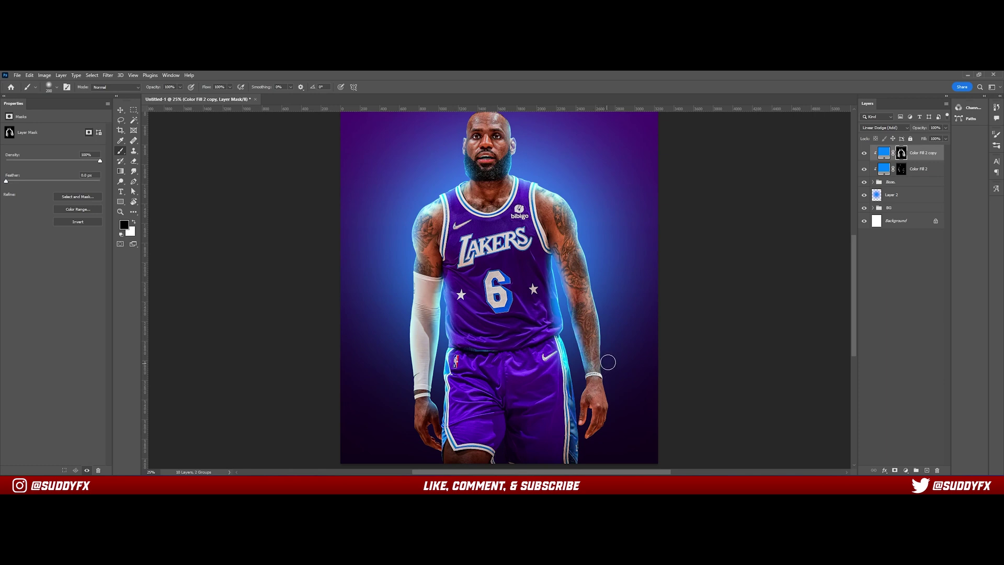
pyautogui.scroll(2, 605, 359)
pyautogui.scroll(2, 612, 353)
pyautogui.scroll(-5, 620, 352)
pyautogui.scroll(4, 622, 352)
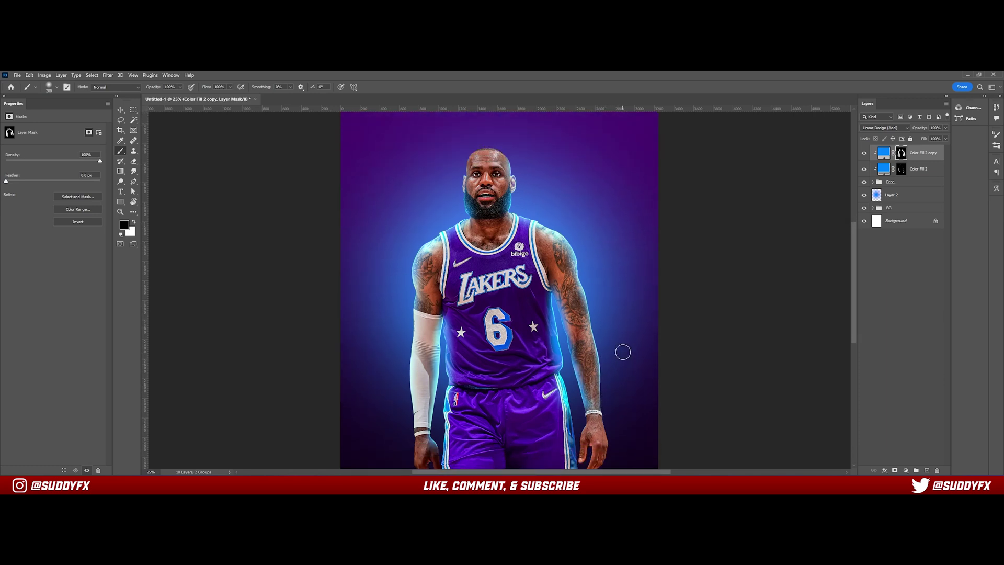
pyautogui.scroll(-5, 625, 351)
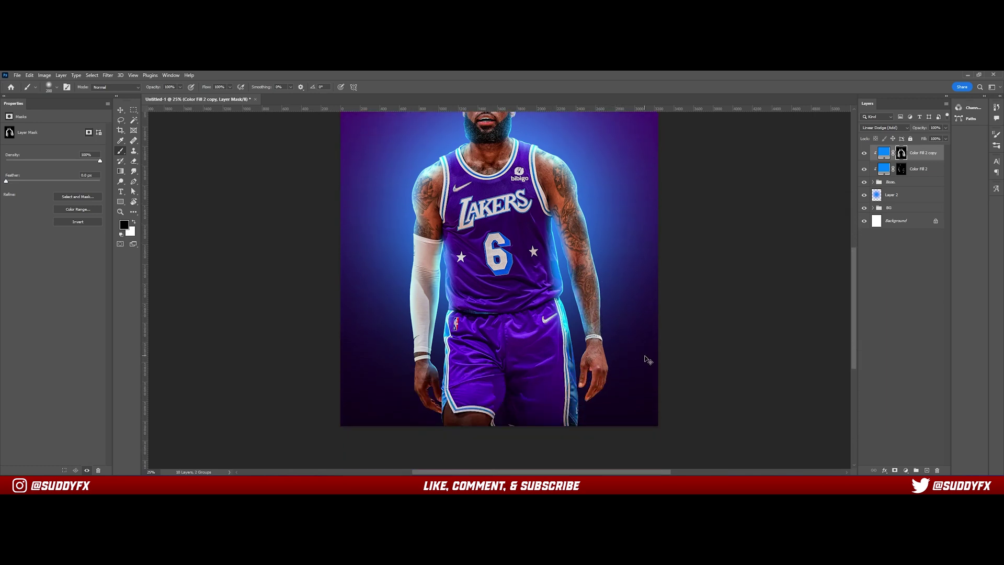
pyautogui.scroll(-1, 645, 355)
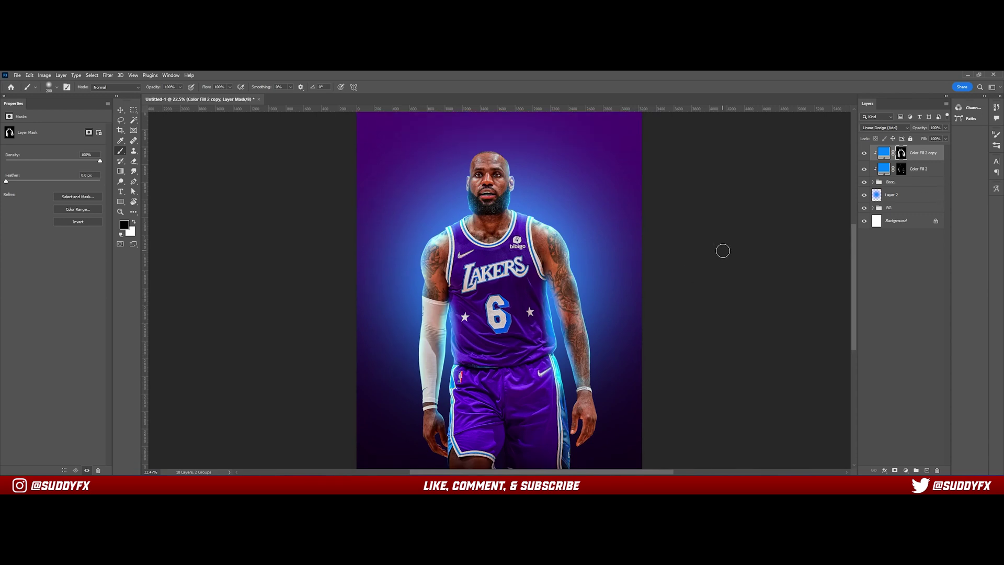
# Open the blending options of the duplicated Color Fill 2 layer and move the dialog so the player can be seen
pyautogui.doubleClick(941, 156)
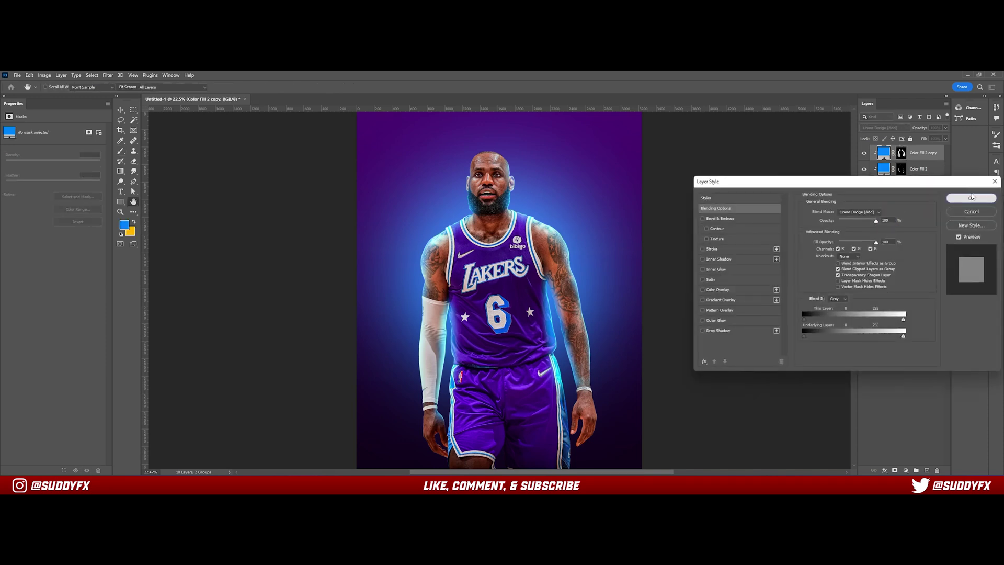
pyautogui.click(971, 197)
pyautogui.click(885, 471)
pyautogui.click(907, 395)
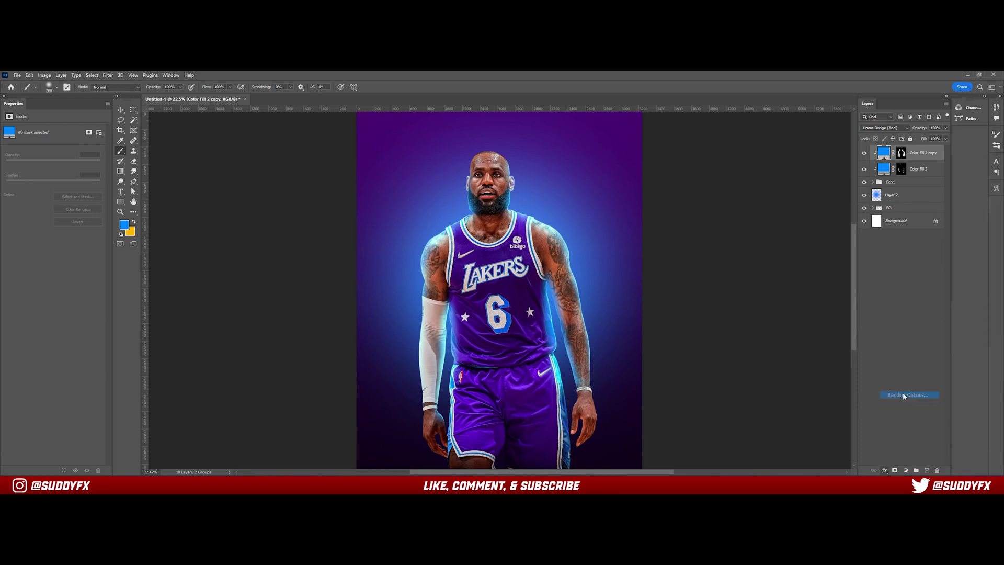
pyautogui.moveTo(779, 183); pyautogui.dragTo(616, 157)
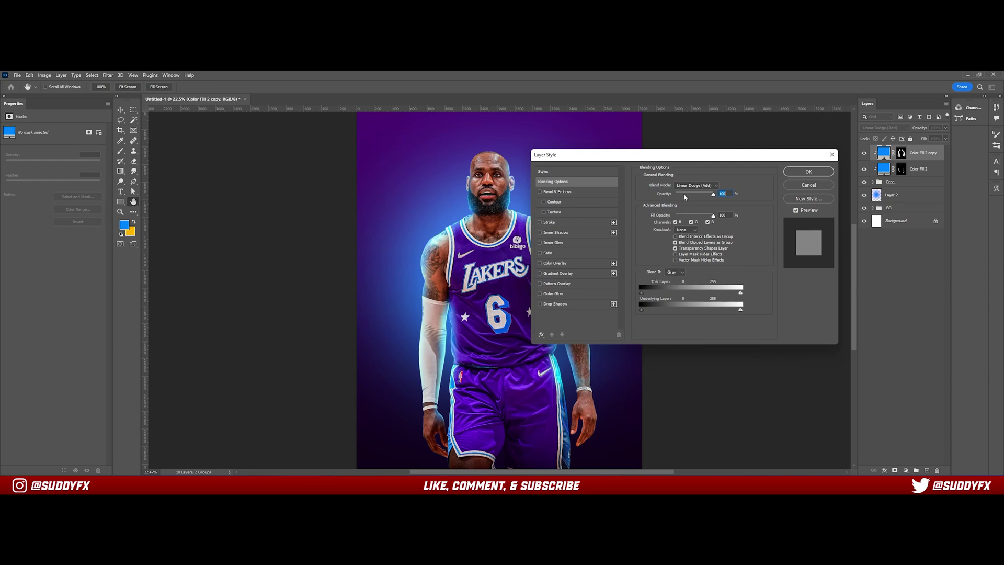
pyautogui.moveTo(656, 159); pyautogui.dragTo(682, 135)
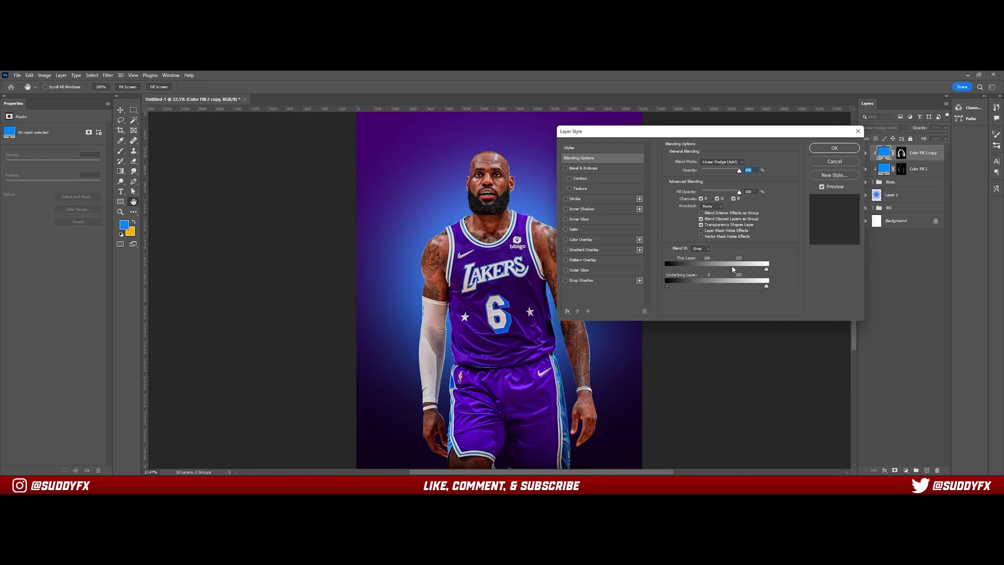
# Restore the full This Layer range in Blend If, split the Underlying Layer's black point toward the midtones, and apply the blending options
pyautogui.moveTo(696, 269); pyautogui.dragTo(644, 268)
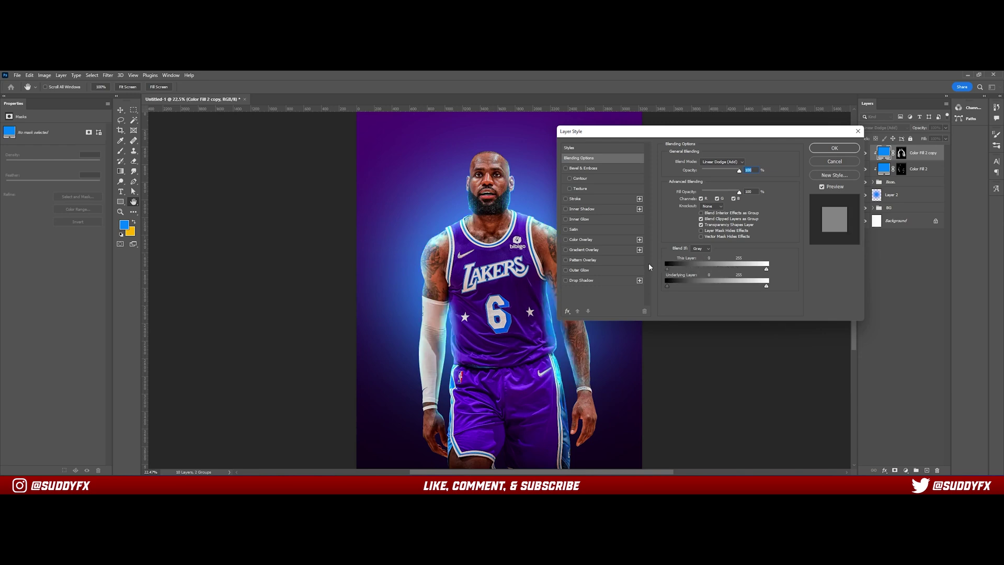
pyautogui.moveTo(730, 270); pyautogui.dragTo(772, 269)
pyautogui.moveTo(668, 287); pyautogui.dragTo(695, 287)
pyautogui.moveTo(690, 287); pyautogui.dragTo(712, 286)
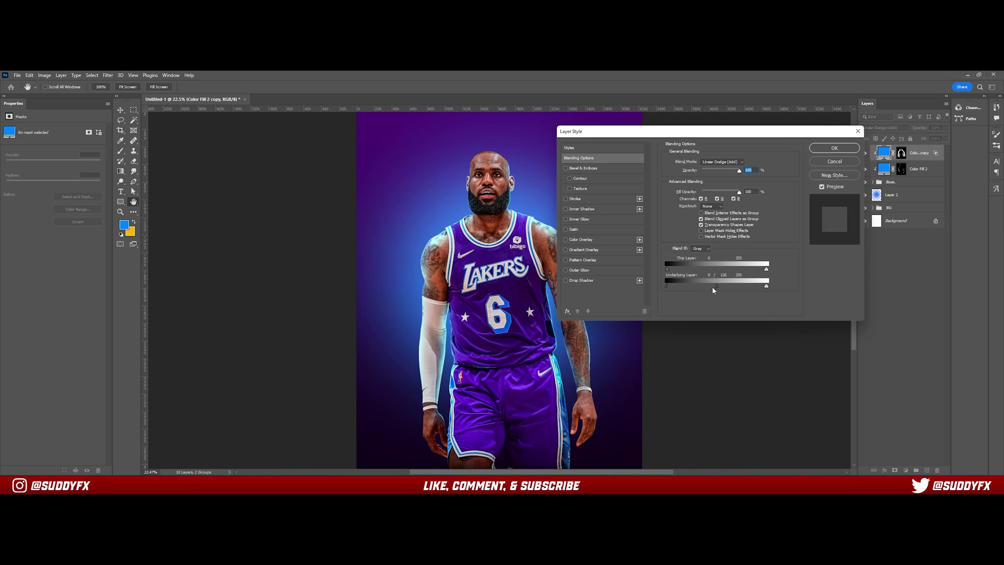
pyautogui.moveTo(720, 286)
pyautogui.mouseDown()
pyautogui.moveTo(683, 285)
pyautogui.moveTo(727, 284)
pyautogui.moveTo(689, 284)
pyautogui.moveTo(725, 286)
pyautogui.moveTo(711, 288)
pyautogui.mouseUp()
pyautogui.click(835, 148)
pyautogui.press('b')
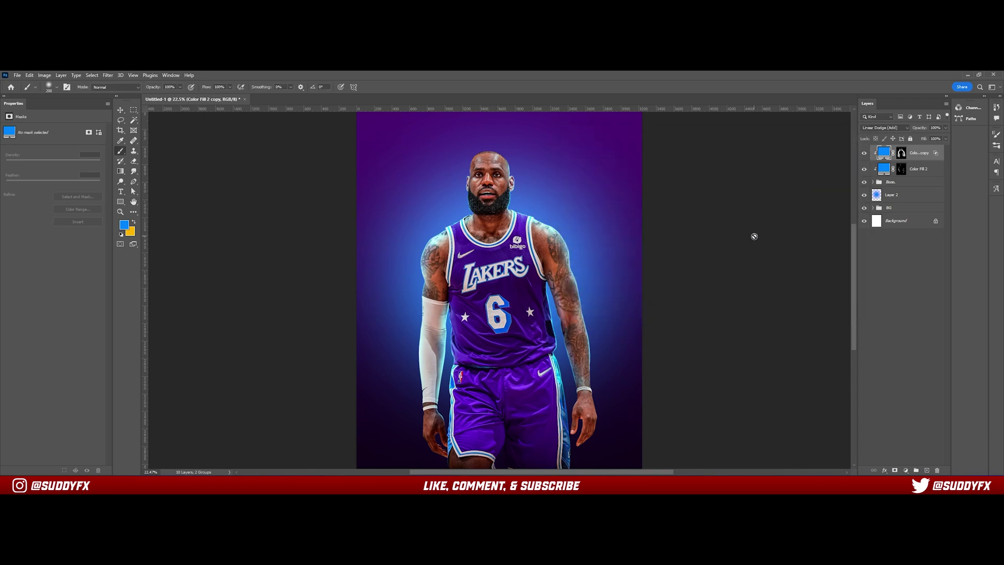
# Compare the image with and without the Color Fill 2 copy layer and reduce the layer's fill to 72%
pyautogui.click(864, 154)
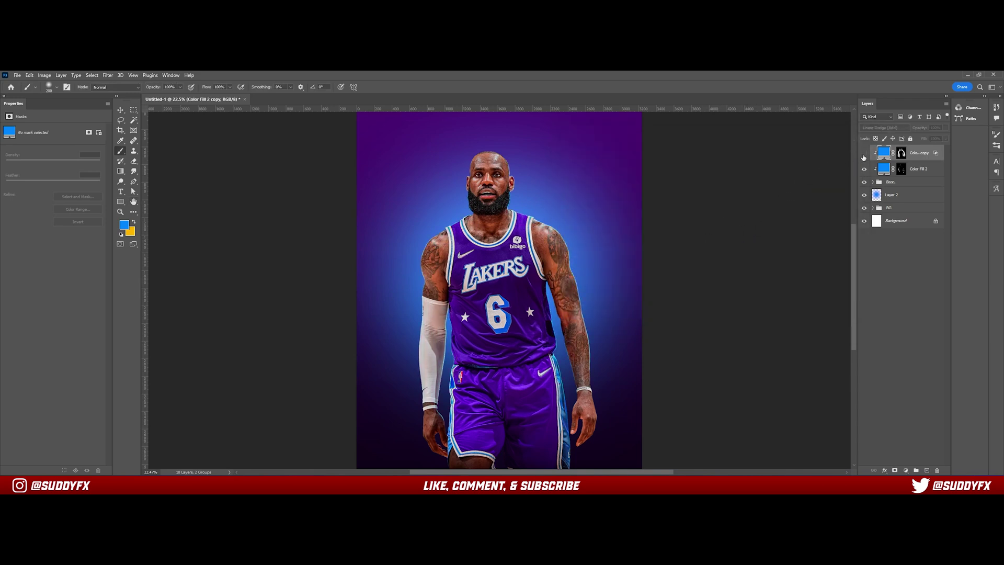
pyautogui.click(864, 153)
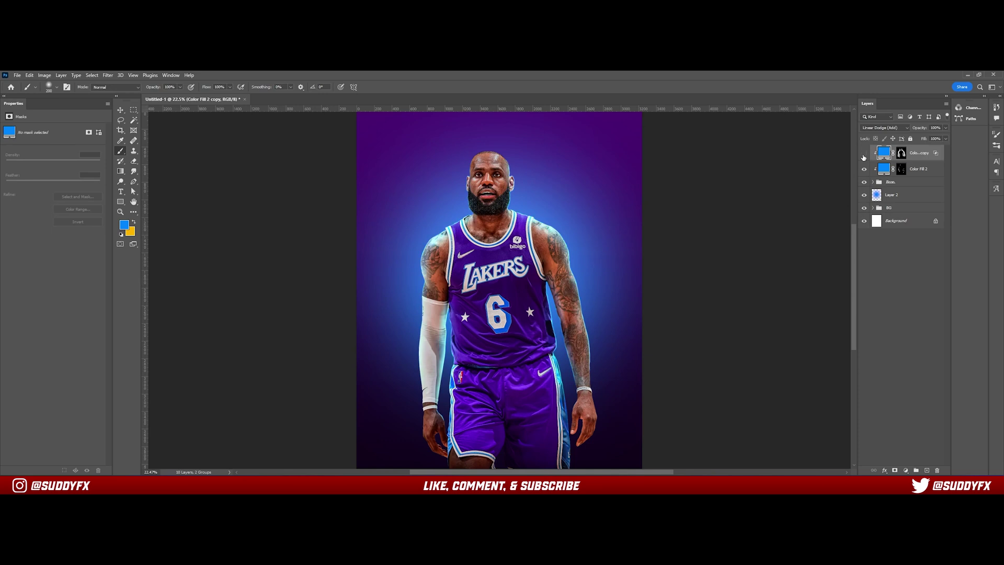
pyautogui.click(864, 154)
pyautogui.moveTo(928, 139); pyautogui.dragTo(923, 139)
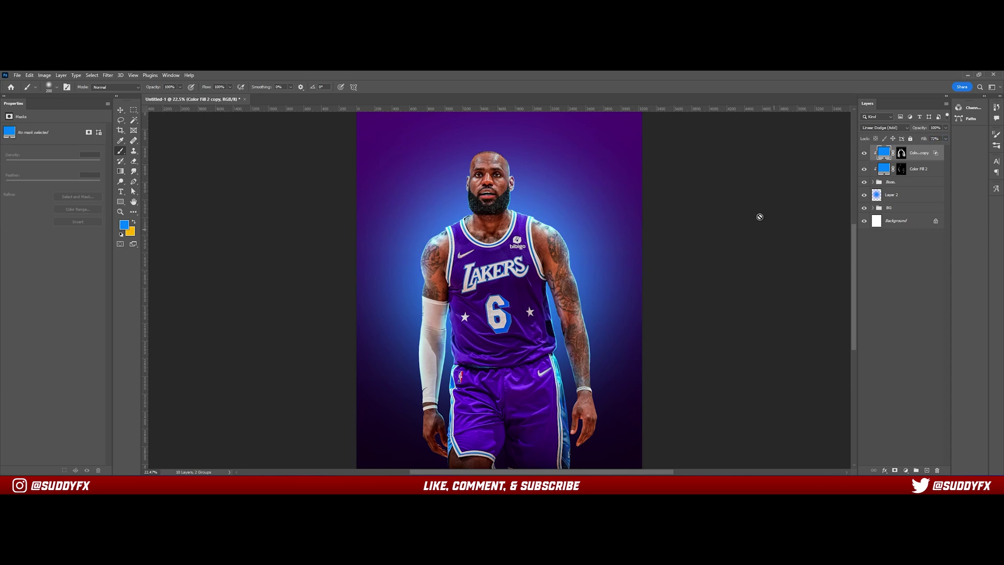
# Compare the image without Color Fill 2, and split its Underlying Layer black point in Blend If to about 58
pyautogui.click(864, 169)
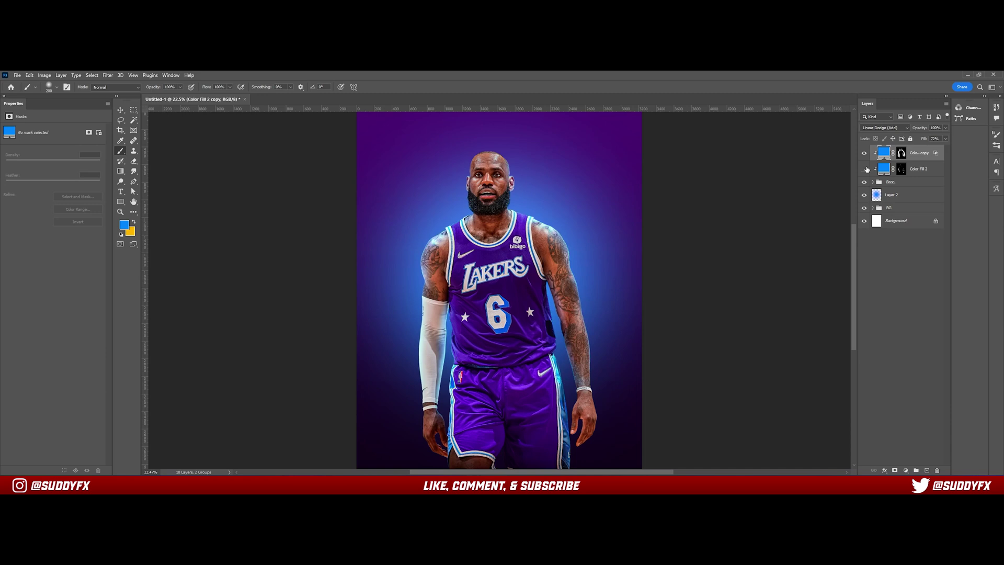
pyautogui.click(865, 169)
pyautogui.doubleClick(934, 170)
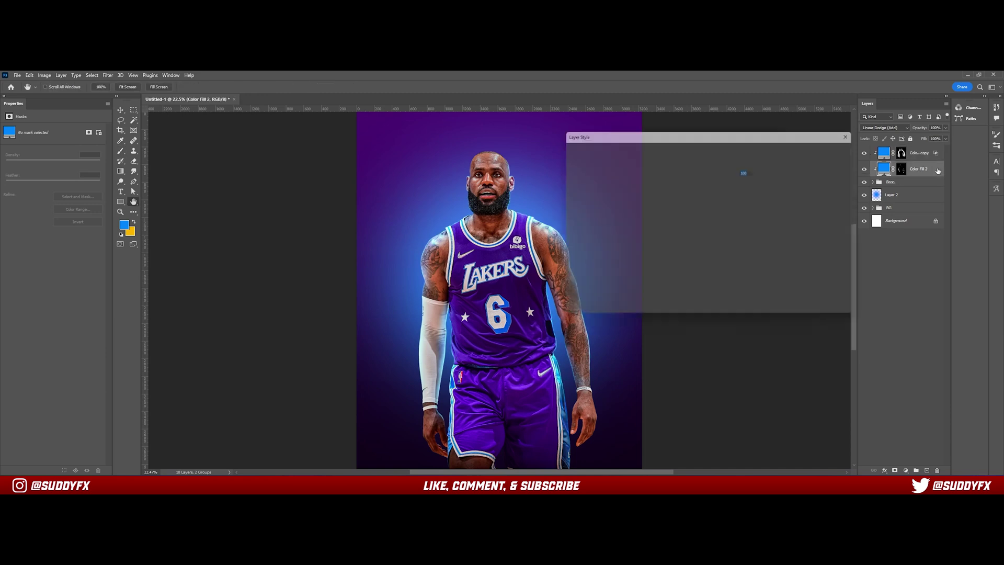
pyautogui.moveTo(697, 137); pyautogui.dragTo(749, 148)
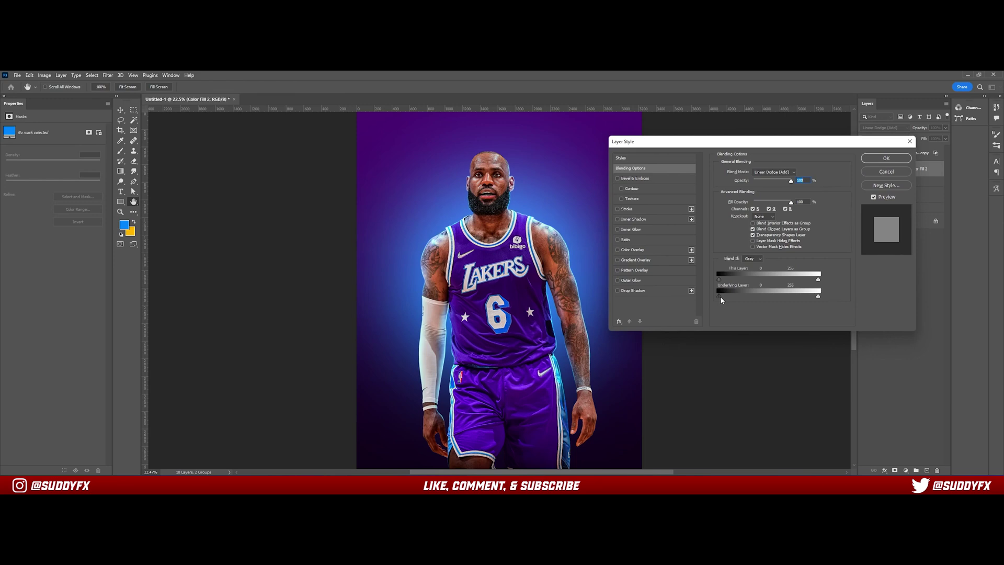
pyautogui.moveTo(720, 296); pyautogui.dragTo(742, 296)
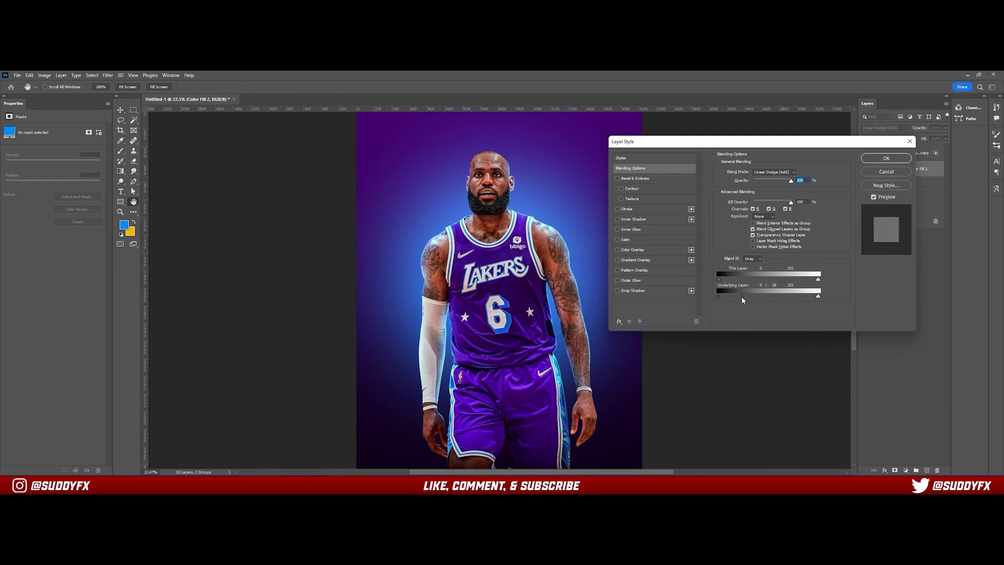
pyautogui.click(887, 158)
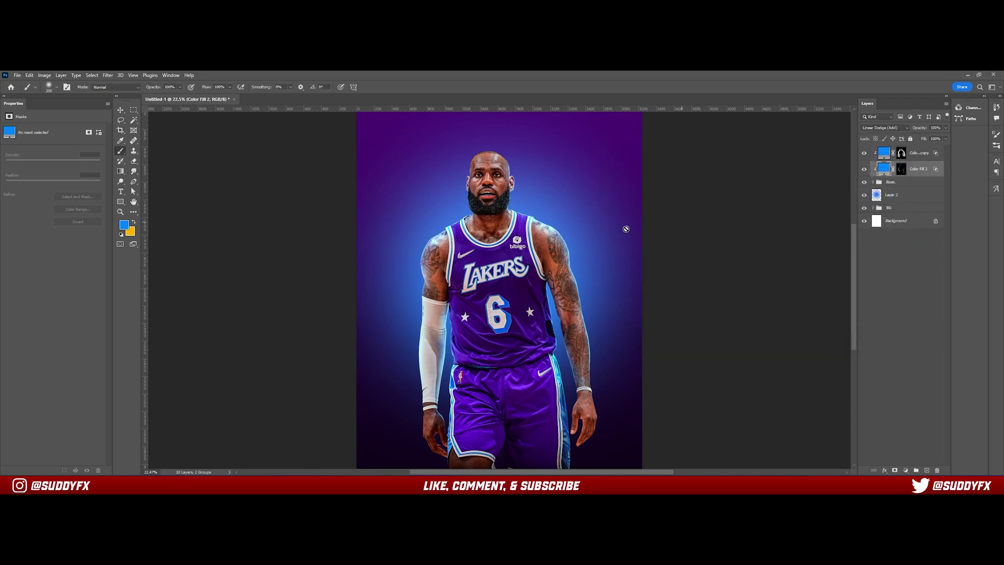
# Try painting thin white strokes across the white sleeve's folds on the Color Fill 2 mask with a much smaller brush
pyautogui.scroll(1, 645, 321)
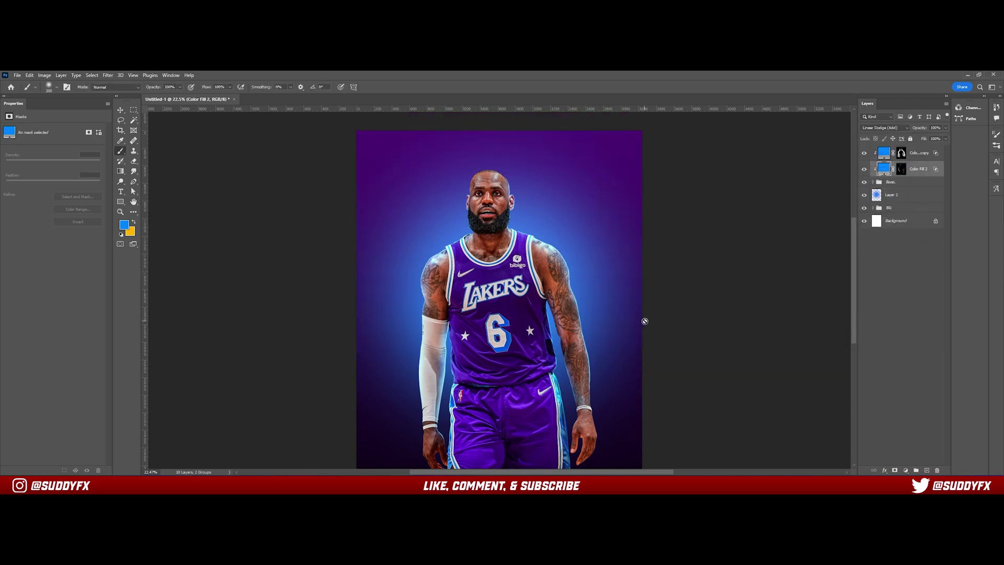
pyautogui.scroll(-1, 645, 321)
pyautogui.scroll(2, 460, 313)
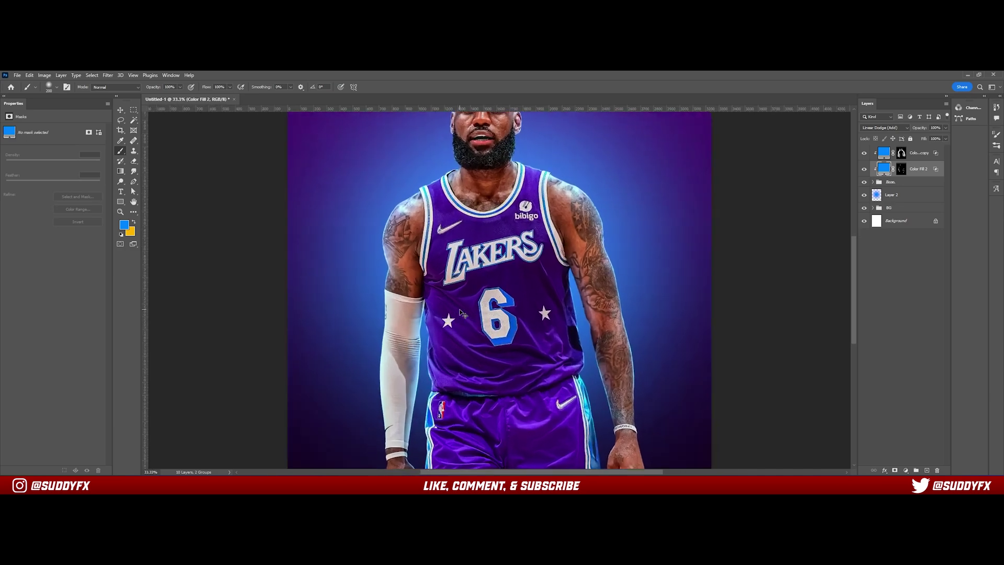
pyautogui.scroll(3, 460, 312)
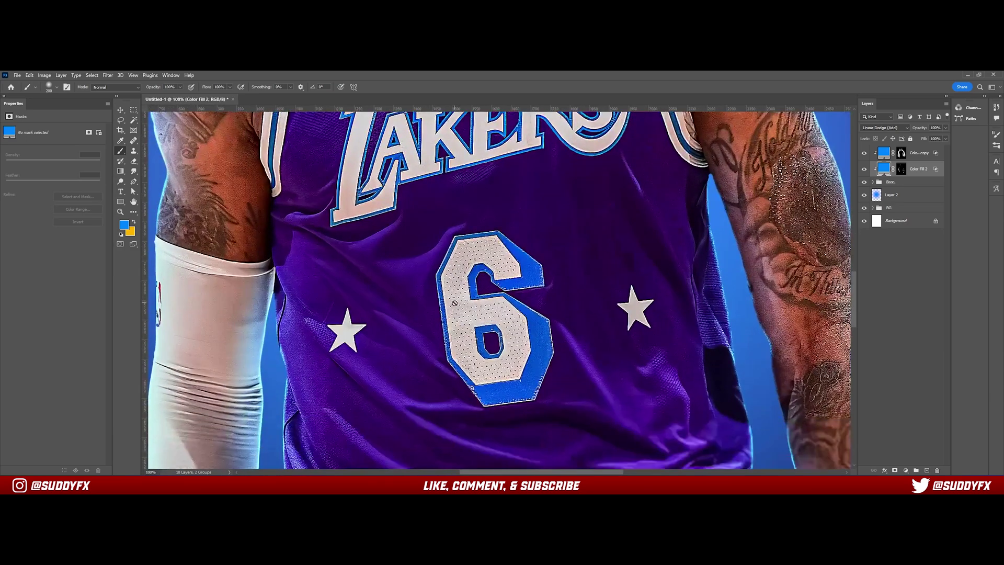
pyautogui.scroll(-2, 455, 302)
pyautogui.click(901, 169)
pyautogui.press('d')
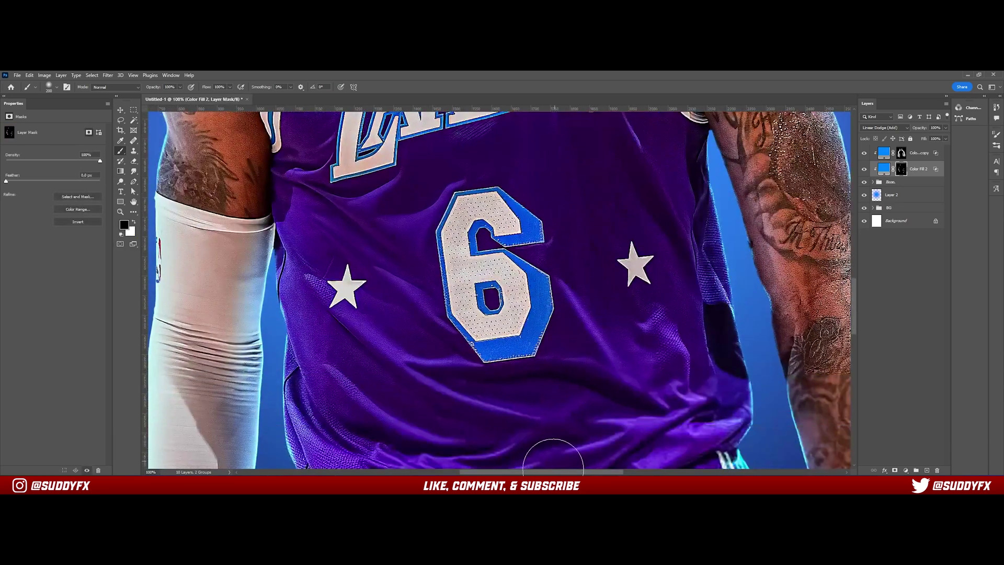
pyautogui.hscroll(-3, 575, 397)
pyautogui.scroll(-3, 405, 376)
pyautogui.press('[')
pyautogui.press('[')
pyautogui.press('[')
pyautogui.press('[')
pyautogui.press('[')
pyautogui.press('[')
pyautogui.press('[')
pyautogui.press('[')
pyautogui.press('[')
pyautogui.press('[')
pyautogui.press('[')
pyautogui.press('[')
pyautogui.press('[')
pyautogui.press('[')
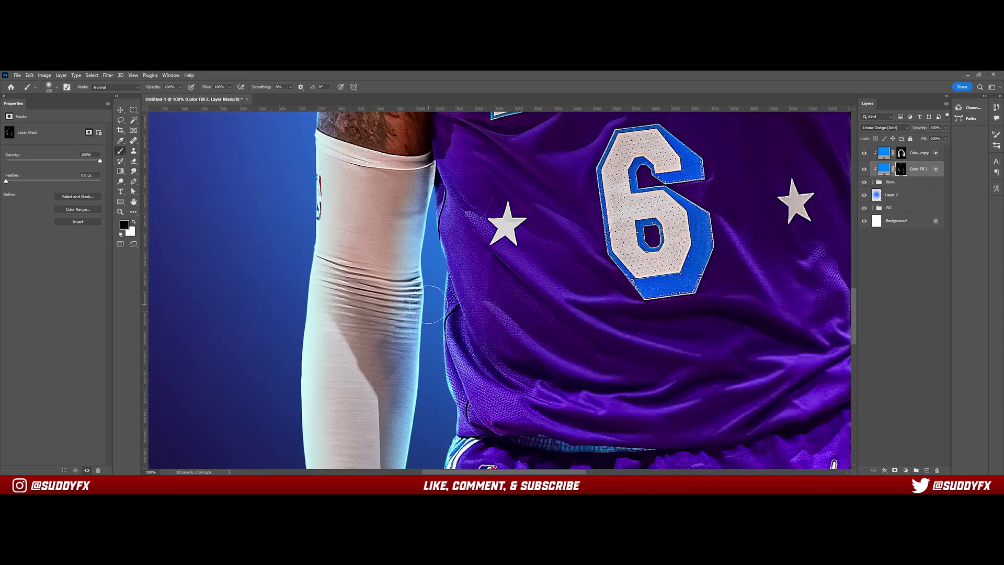
pyautogui.press('[')
pyautogui.press('[')
pyautogui.press('[')
pyautogui.press('x')
pyautogui.moveTo(419, 282); pyautogui.dragTo(396, 273)
pyautogui.moveTo(418, 250)
pyautogui.mouseDown()
pyautogui.moveTo(360, 245)
pyautogui.moveTo(370, 233)
pyautogui.mouseUp()
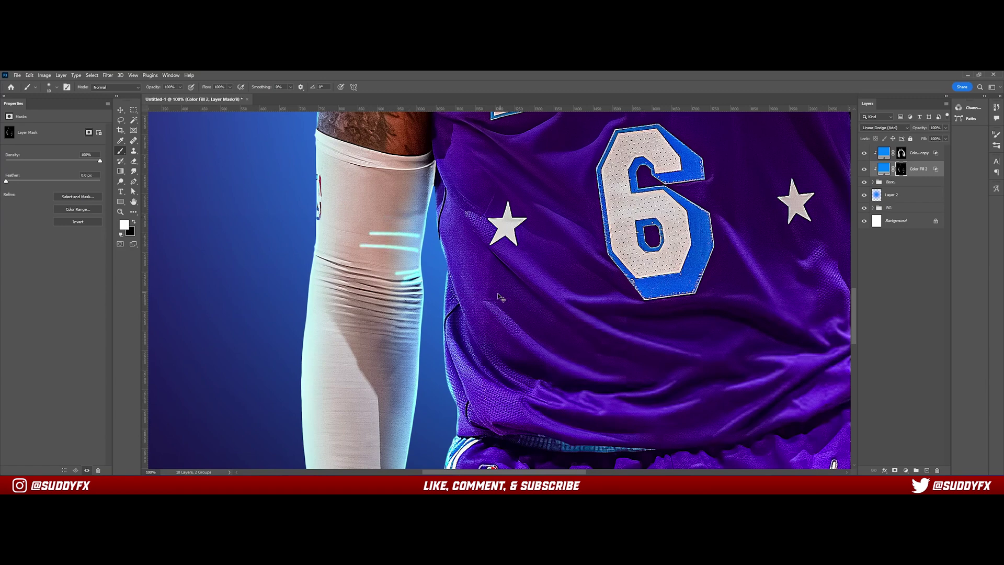
# Undo the thin strokes painted on the white sleeve
pyautogui.hotkey('ctrl', 'z')
pyautogui.hotkey('ctrl', 'z')
pyautogui.hotkey('ctrl', 'z')
pyautogui.hotkey('ctrl', 'z')
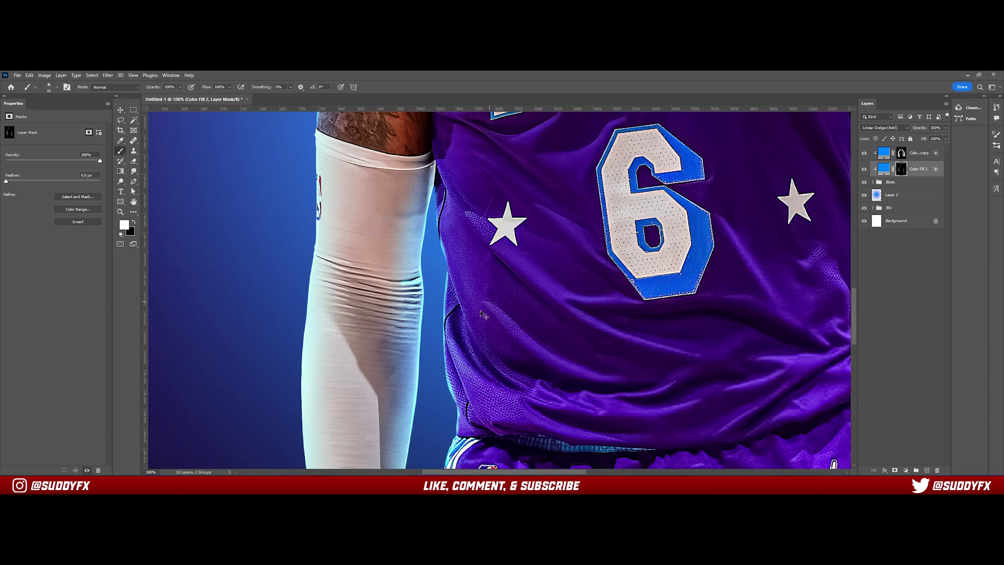
pyautogui.hotkey('ctrl', 'z')
# Try painting diagonal highlights along the jersey folds beside the number 6 with a larger brush on the Color Fill 2 mask
pyautogui.press(']')
pyautogui.press(']')
pyautogui.press(']')
pyautogui.moveTo(513, 325); pyautogui.dragTo(575, 361)
pyautogui.moveTo(474, 217); pyautogui.dragTo(588, 316)
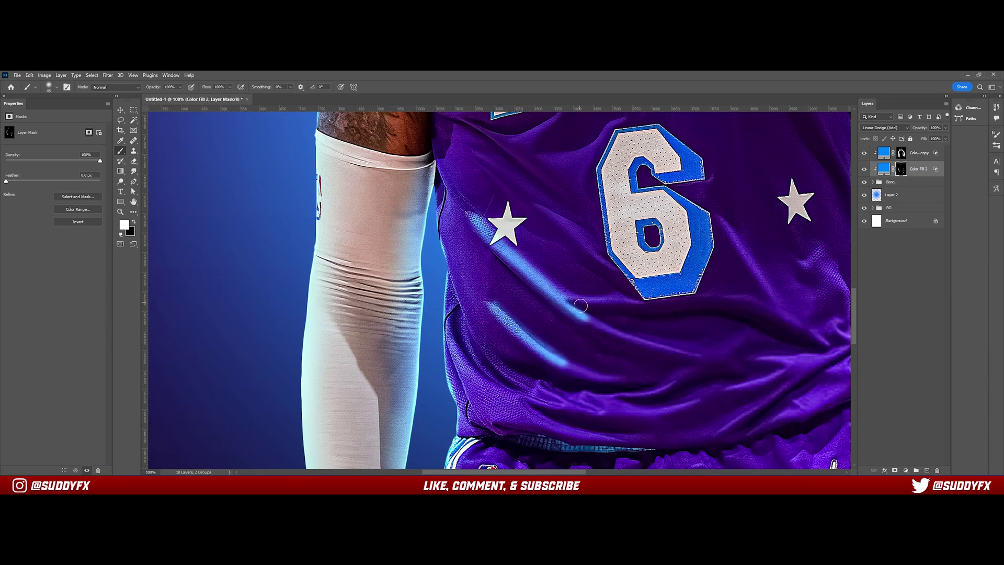
pyautogui.moveTo(538, 205); pyautogui.dragTo(609, 262)
pyautogui.scroll(-2, 640, 359)
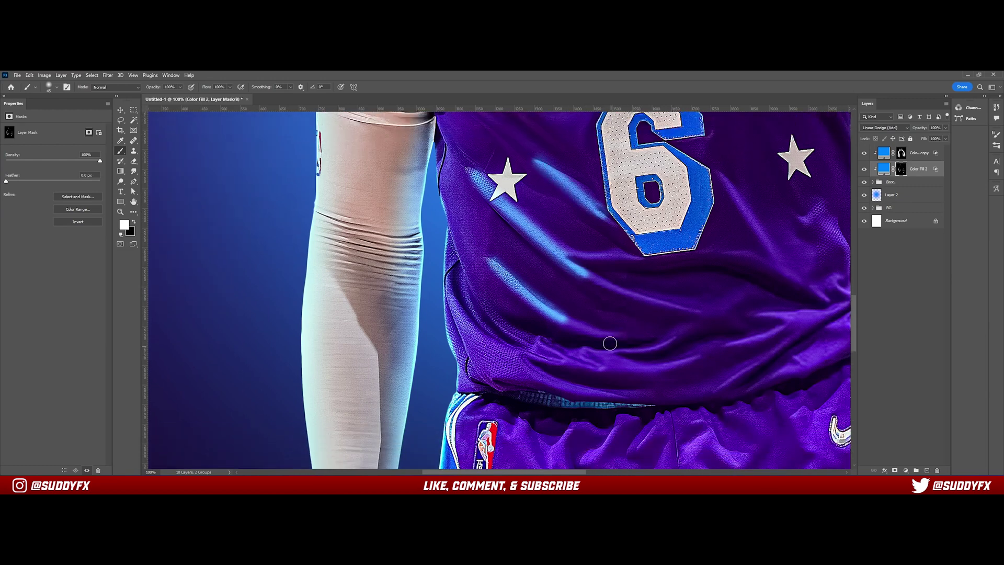
pyautogui.scroll(2, 680, 342)
pyautogui.hotkey('ctrl', 'z')
pyautogui.hotkey('ctrl', 'z')
pyautogui.hotkey('ctrl', 'z')
# Duplicate the Color Fill 2 copy layer as another clipped layer and replace its mask with a new black one
pyautogui.click(911, 156)
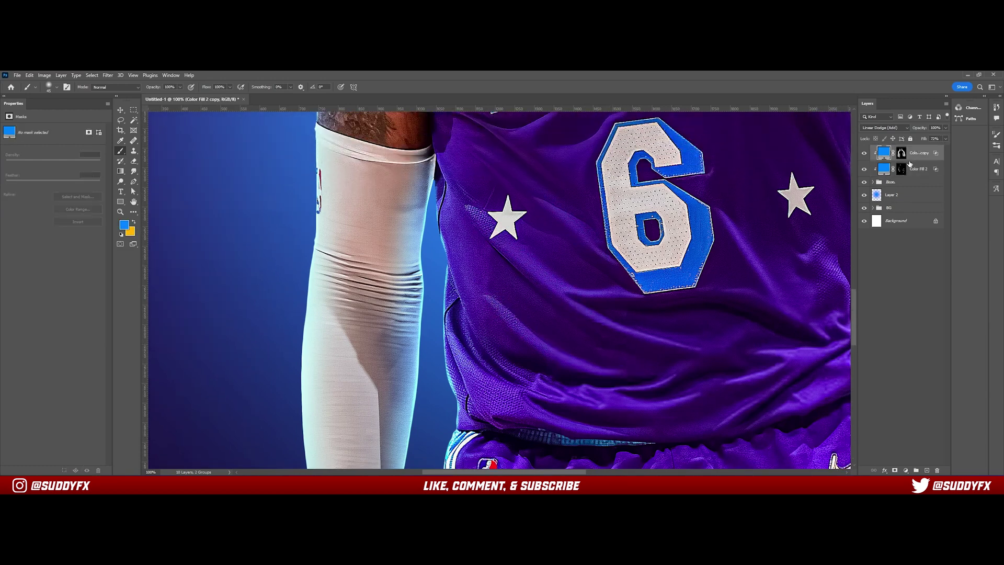
pyautogui.hotkey('ctrl', 'j')
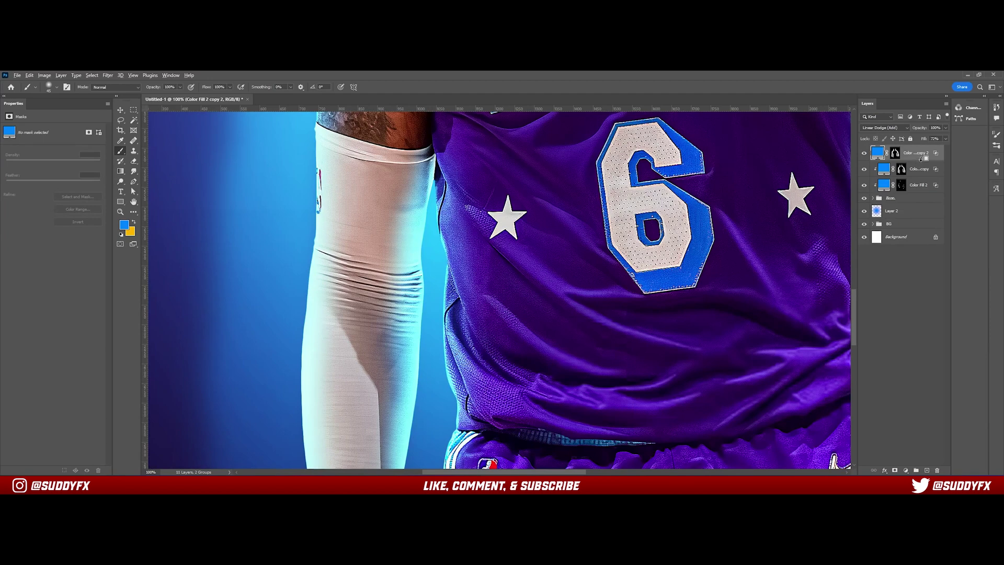
pyautogui.rightClick(896, 152)
pyautogui.click(915, 162)
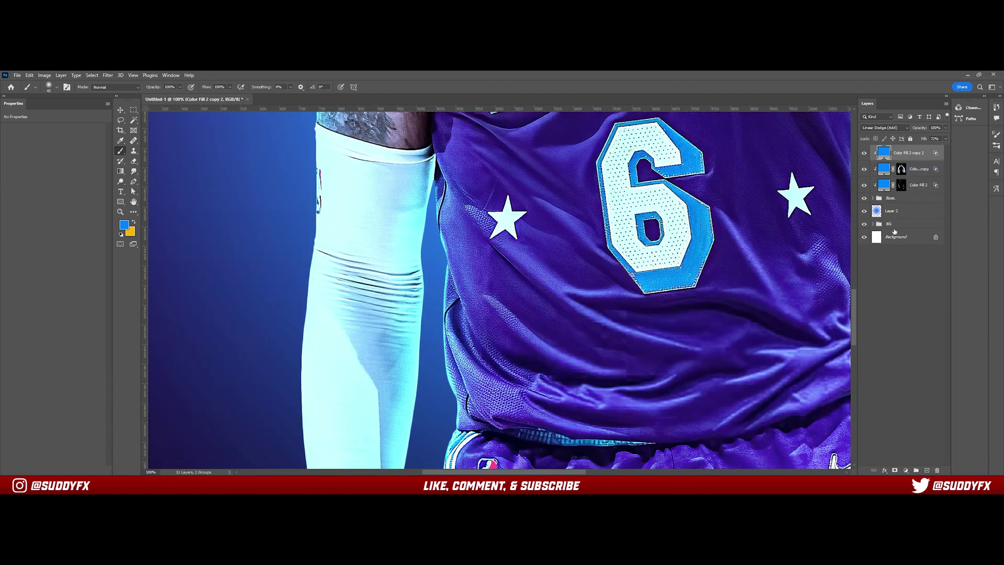
pyautogui.click(893, 470)
pyautogui.hotkey('ctrl', 'i')
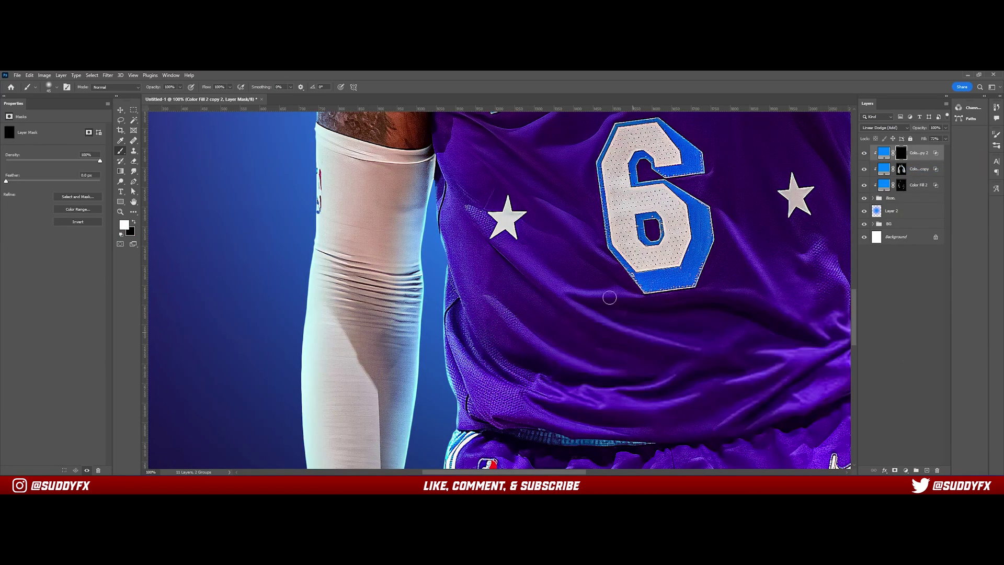
# Paint soft white strokes on the new mask along the diagonal jersey folds behind the sleeve-side star and below it
pyautogui.press(']')
pyautogui.press(']')
pyautogui.press(']')
pyautogui.moveTo(453, 189); pyautogui.dragTo(598, 298)
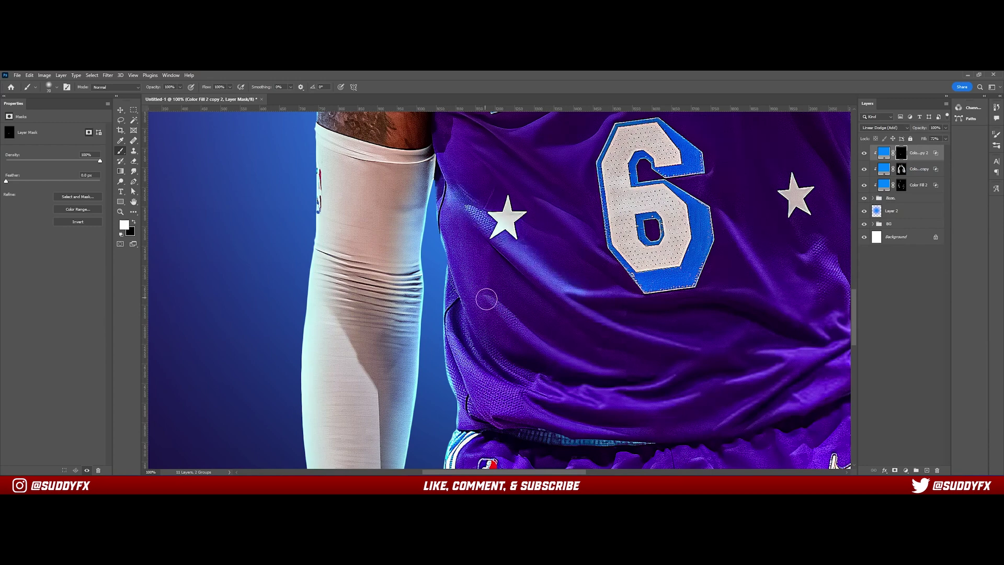
pyautogui.moveTo(486, 299); pyautogui.dragTo(609, 381)
# Paint finer glow strokes along the lower side of the jersey next to the white sleeve, adjusting the brush size
pyautogui.press('[')
pyautogui.press('[')
pyautogui.press('[')
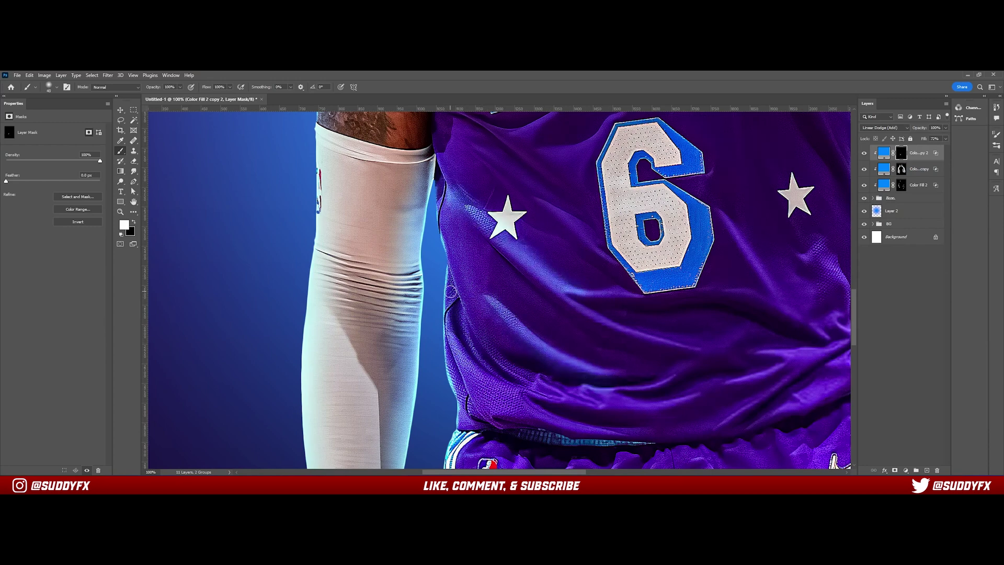
pyautogui.moveTo(451, 292)
pyautogui.mouseDown()
pyautogui.moveTo(469, 362)
pyautogui.moveTo(505, 400)
pyautogui.mouseUp()
pyautogui.press('[')
pyautogui.moveTo(468, 321); pyautogui.dragTo(513, 382)
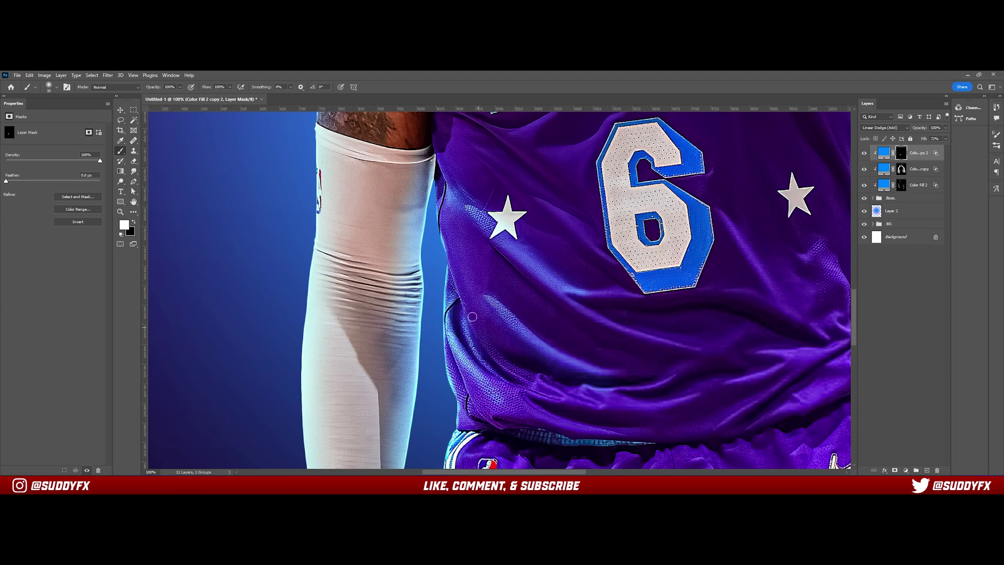
pyautogui.press(']')
pyautogui.press(']')
pyautogui.press(']')
pyautogui.moveTo(454, 374); pyautogui.dragTo(486, 417)
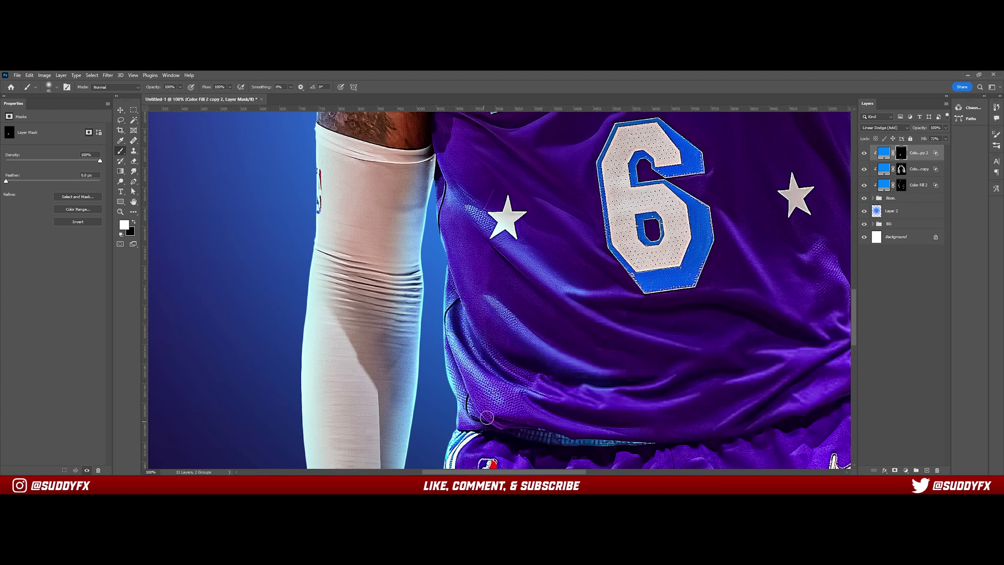
# Paint soft glow highlights with a smaller brush on the jersey folds below the star beside the bare arm, near the hem
pyautogui.scroll(-4, 486, 418)
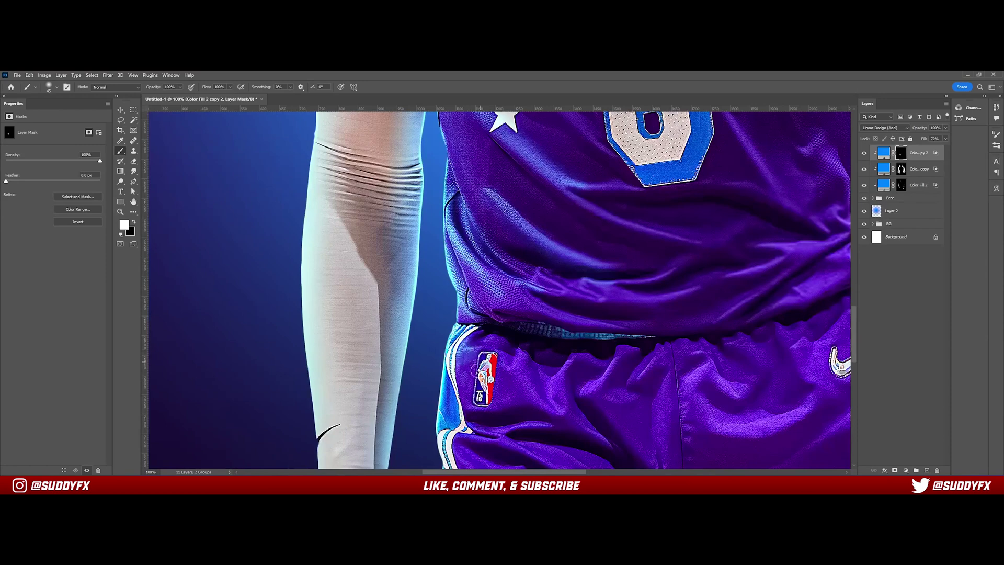
pyautogui.scroll(-2, 480, 371)
pyautogui.press('[')
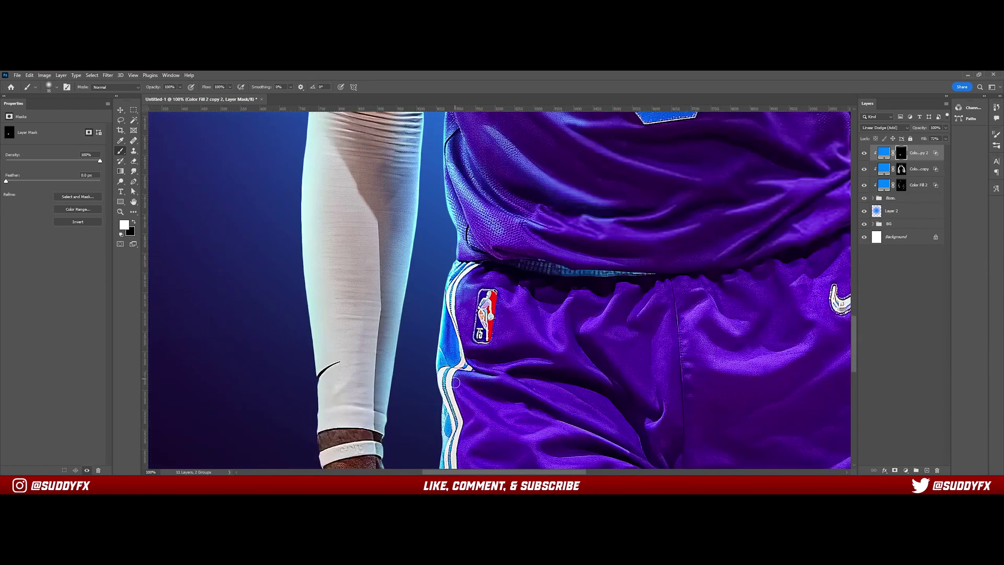
pyautogui.scroll(-3, 456, 383)
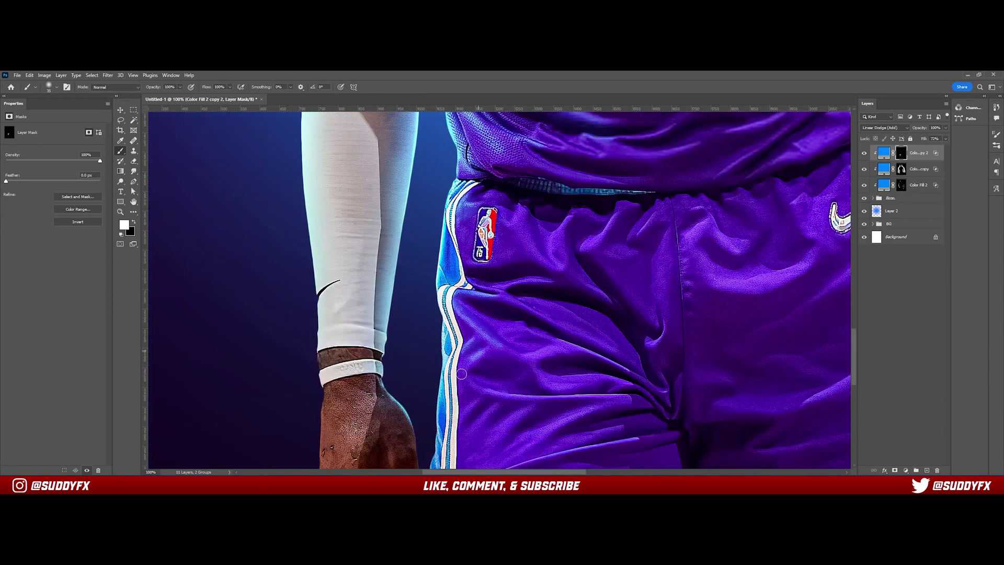
pyautogui.scroll(-5, 461, 374)
pyautogui.hscroll(10, 574, 428)
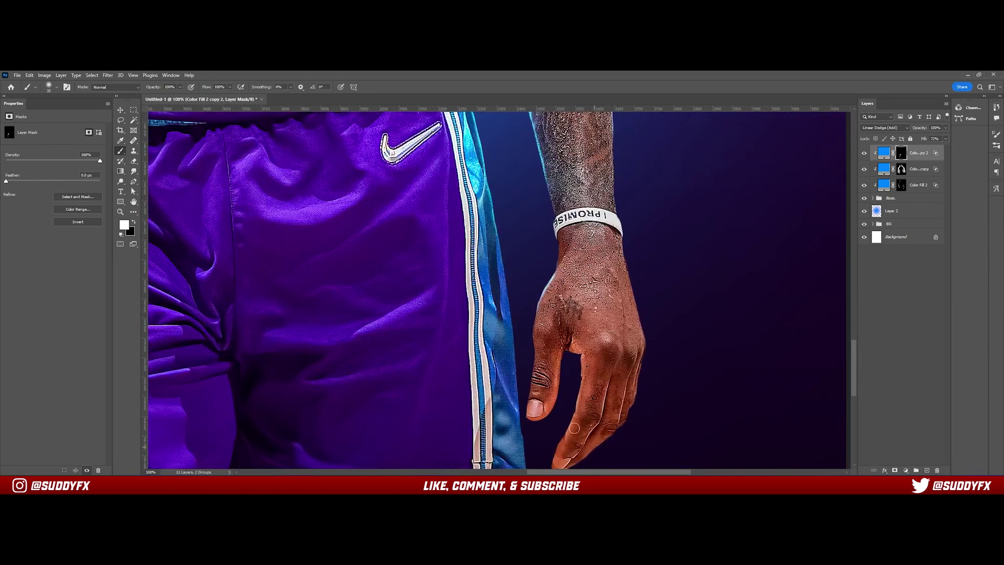
pyautogui.scroll(4, 574, 428)
pyautogui.scroll(8, 491, 335)
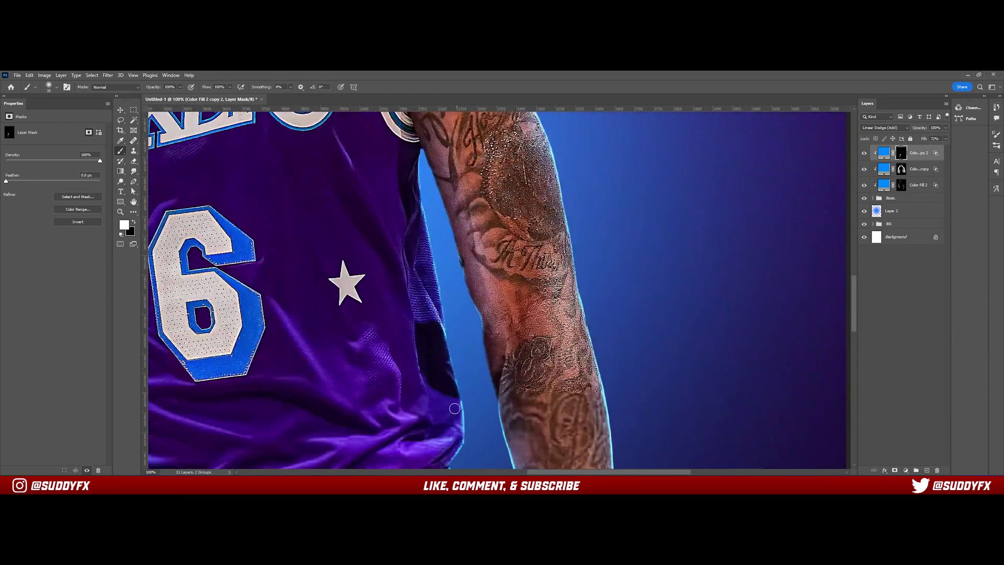
pyautogui.scroll(-3, 454, 408)
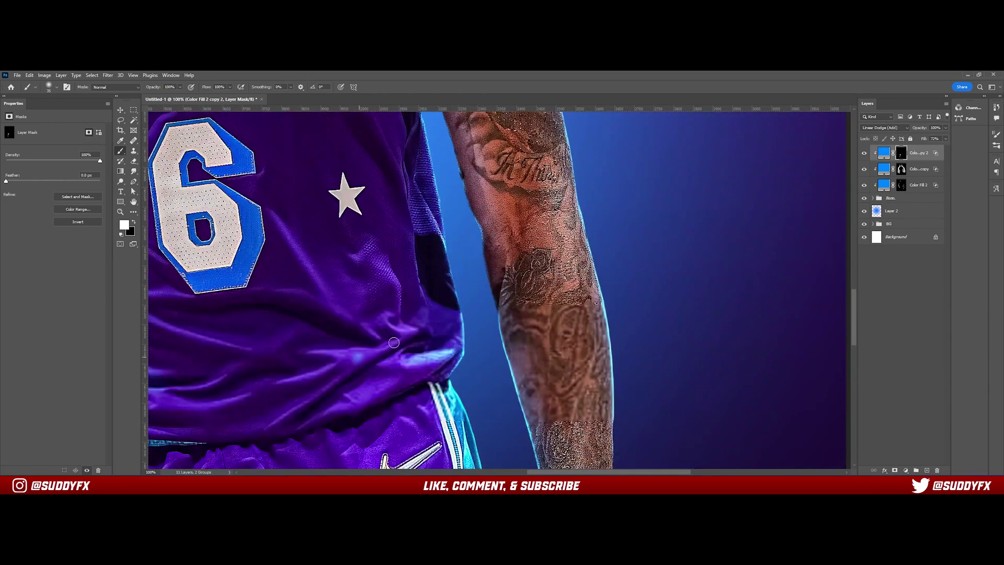
pyautogui.scroll(3, 427, 296)
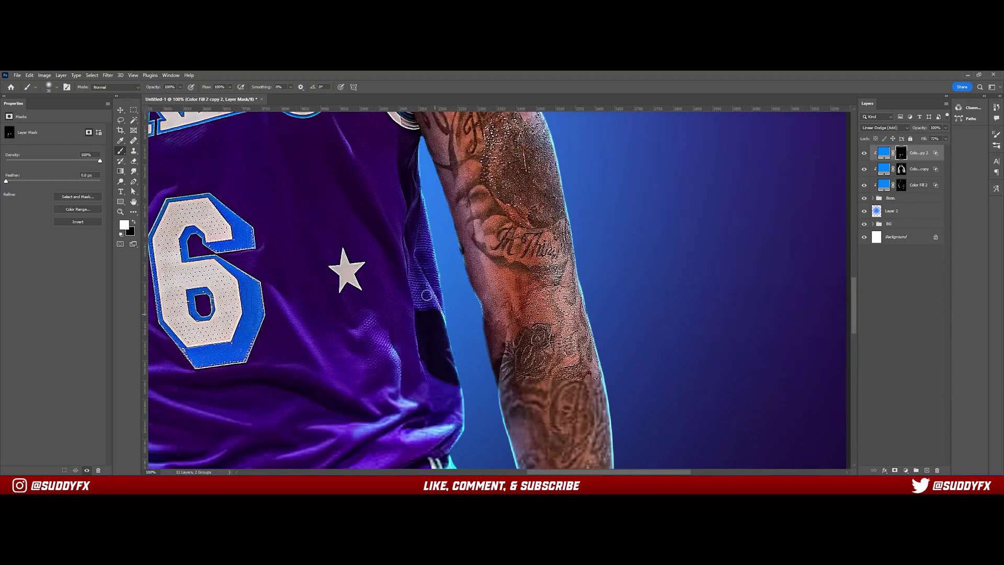
# Paint fine glow strokes down the jersey's side panel beside the bare tattooed arm, below the armhole
pyautogui.scroll(1, 427, 295)
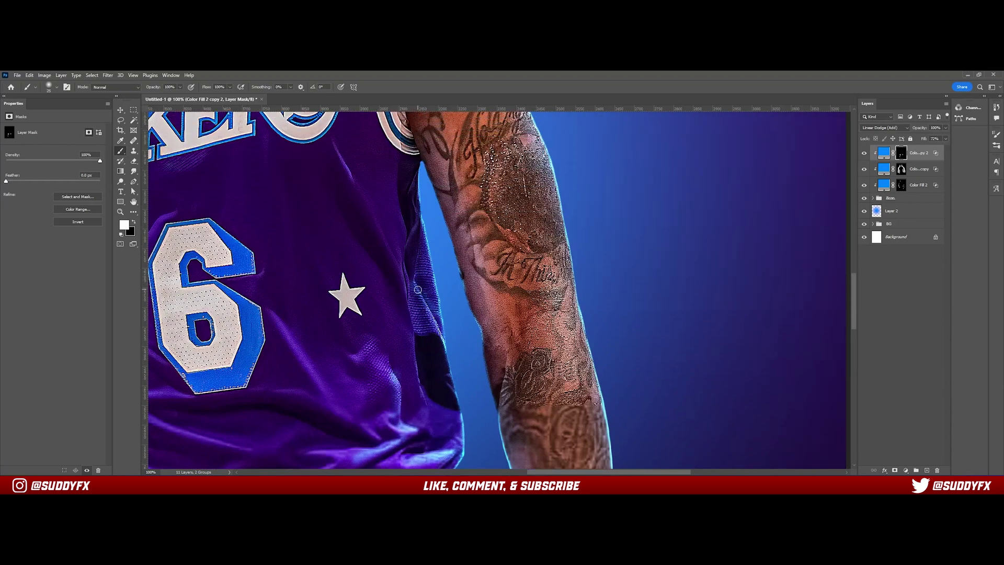
pyautogui.scroll(2, 416, 274)
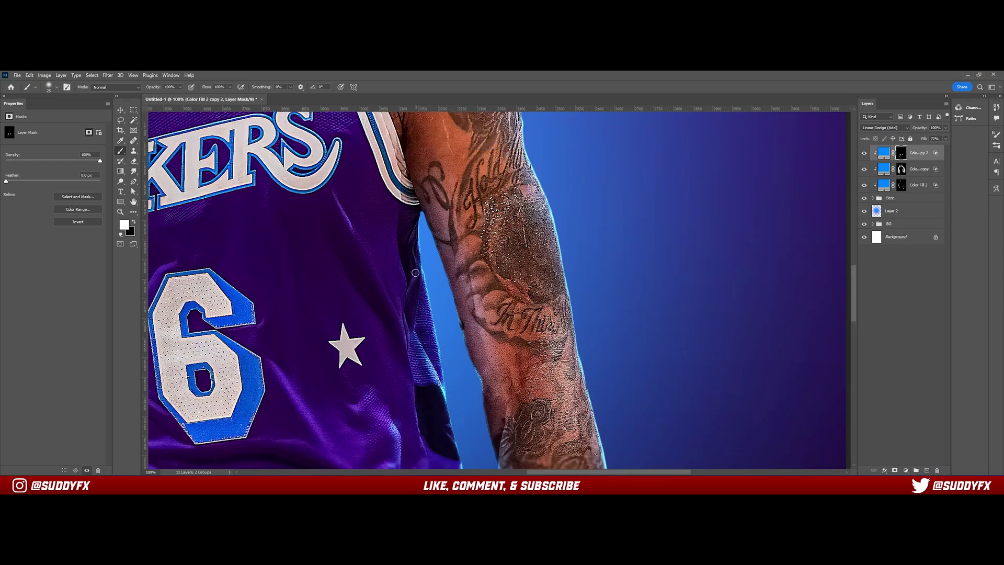
pyautogui.moveTo(414, 255); pyautogui.dragTo(408, 311)
# Look over the shoulders and chest, and touch up the glow with a short stroke by the white sleeve's inner edge
pyautogui.scroll(14, 408, 311)
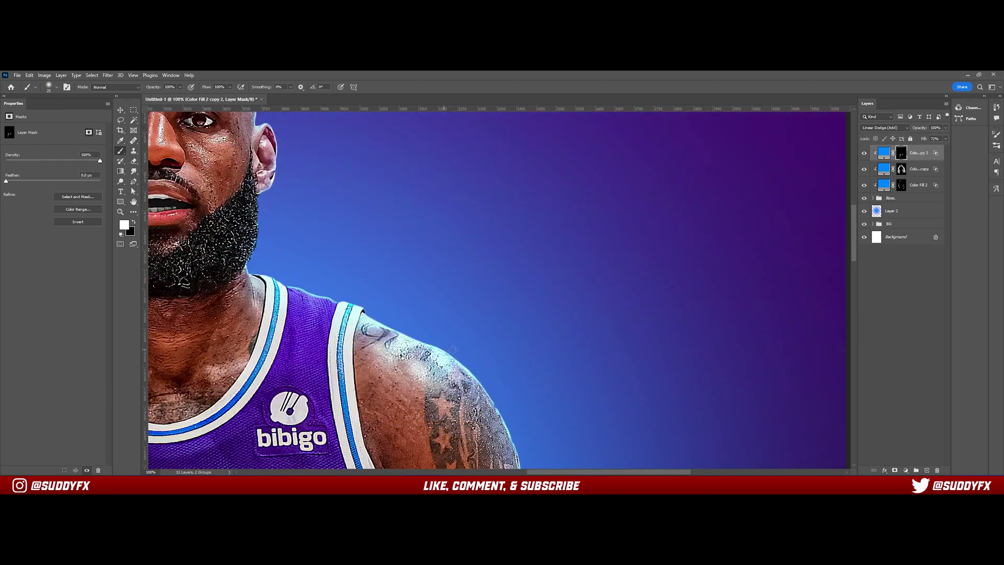
pyautogui.hscroll(-18, 506, 459)
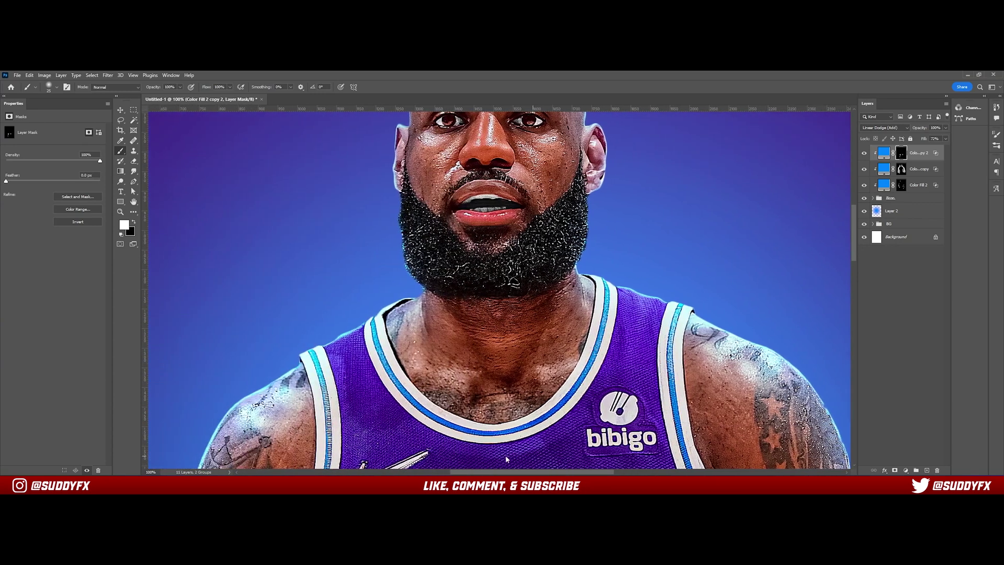
pyautogui.scroll(-15, 506, 459)
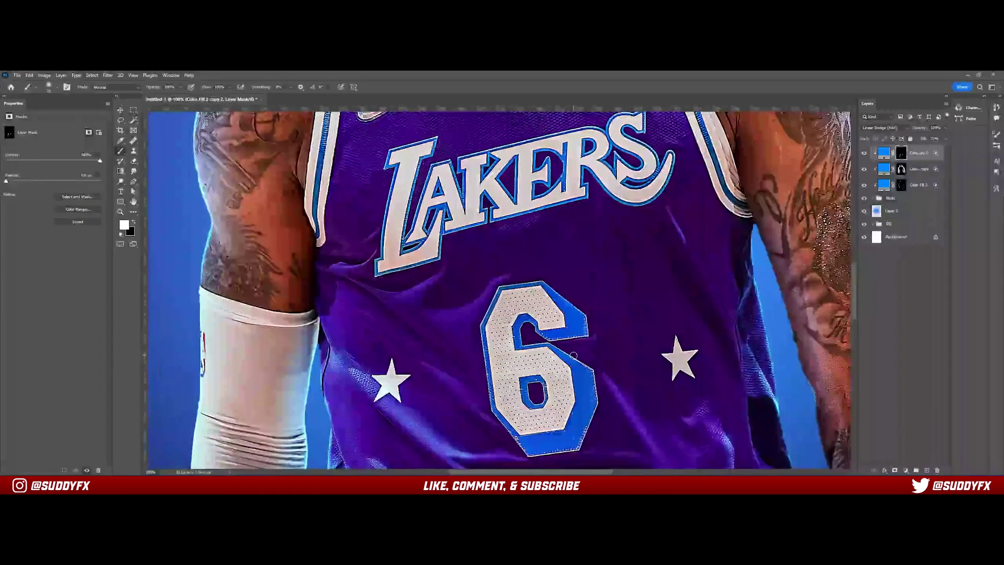
pyautogui.scroll(-4, 573, 356)
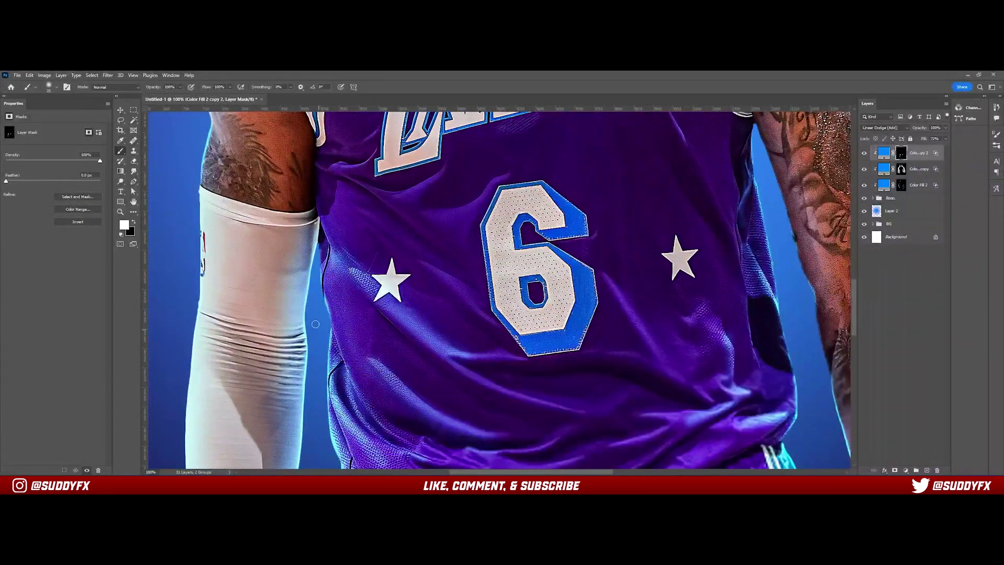
pyautogui.moveTo(304, 324); pyautogui.dragTo(306, 331)
pyautogui.hotkey('ctrl', '0')
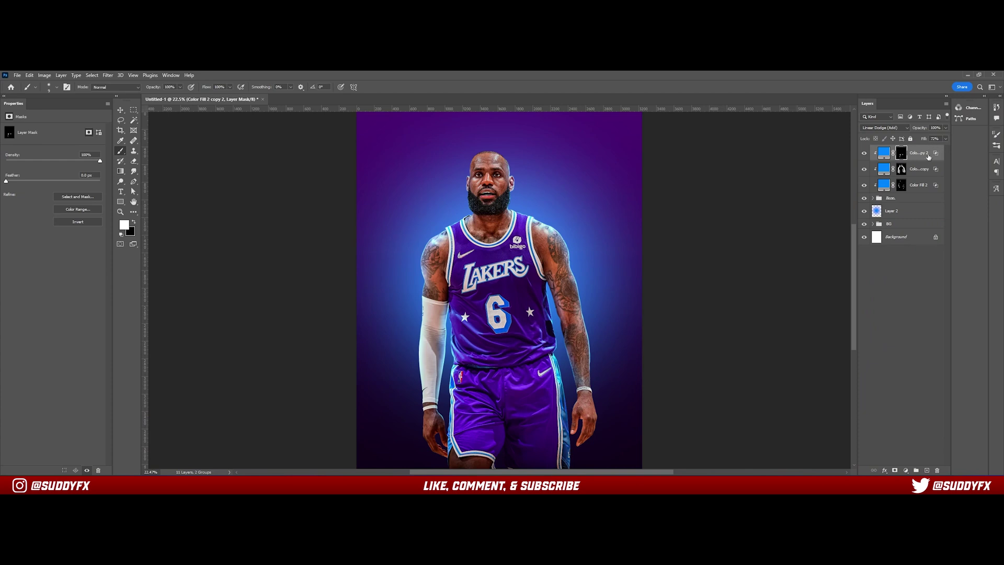
# Fine-tune the Underlying Layer Blend If split of Color Fill 2 copy 2 and adjust the layer's Fill
pyautogui.doubleClick(936, 158)
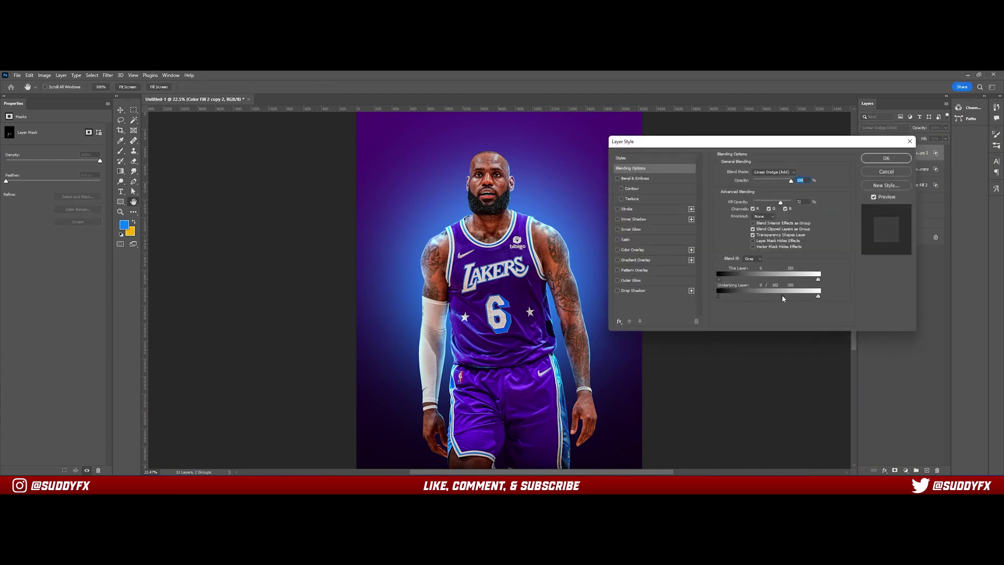
pyautogui.moveTo(783, 298); pyautogui.dragTo(784, 298)
pyautogui.click(882, 158)
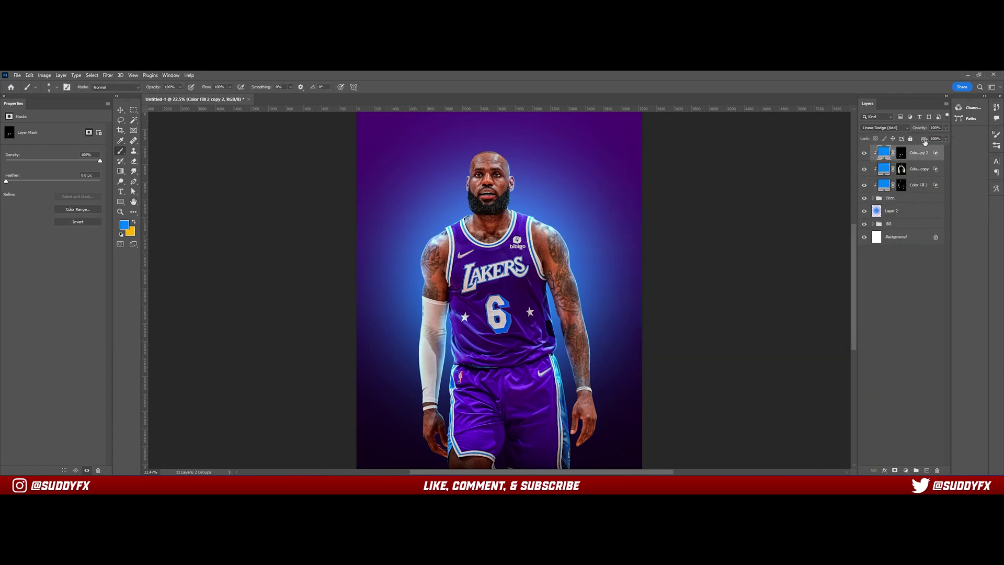
pyautogui.moveTo(921, 141); pyautogui.dragTo(925, 141)
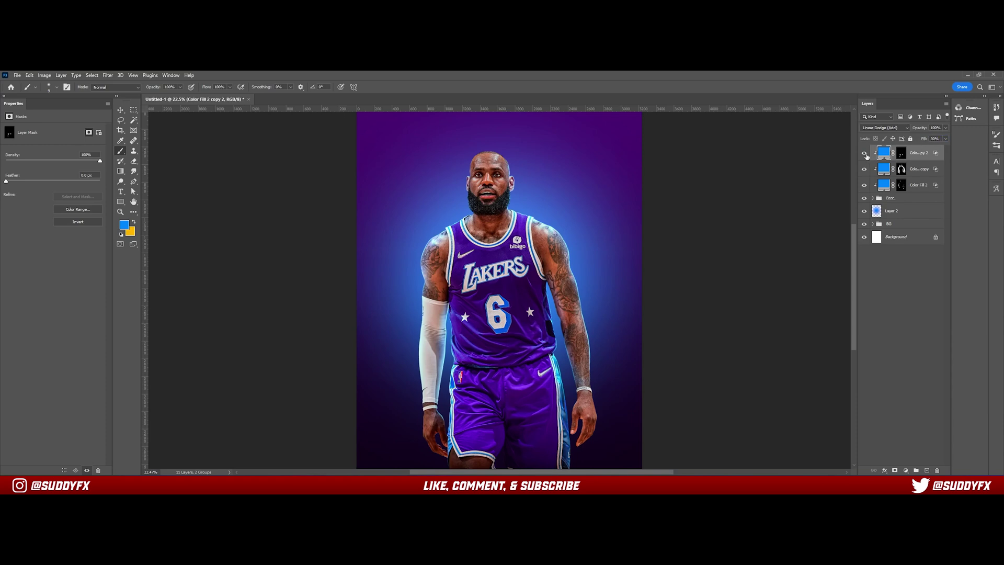
# Compare the jersey with and without the Color Fill 2 copy 2 highlights
pyautogui.click(865, 153)
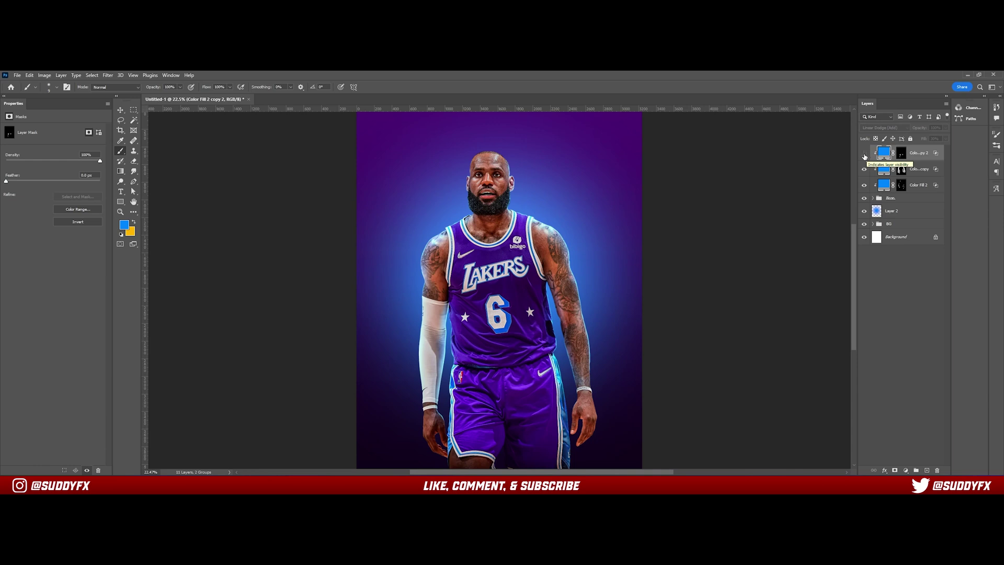
pyautogui.click(864, 153)
pyautogui.click(865, 153)
pyautogui.click(864, 154)
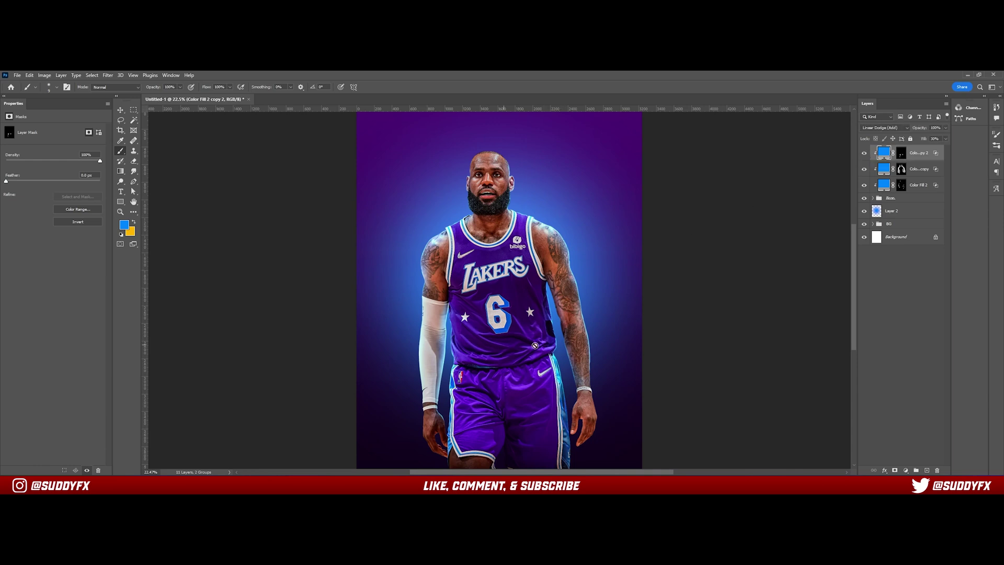
# Add a clipped Curves adjustment above the player group and lower its white point to an output of 219
pyautogui.click(913, 199)
pyautogui.click(904, 470)
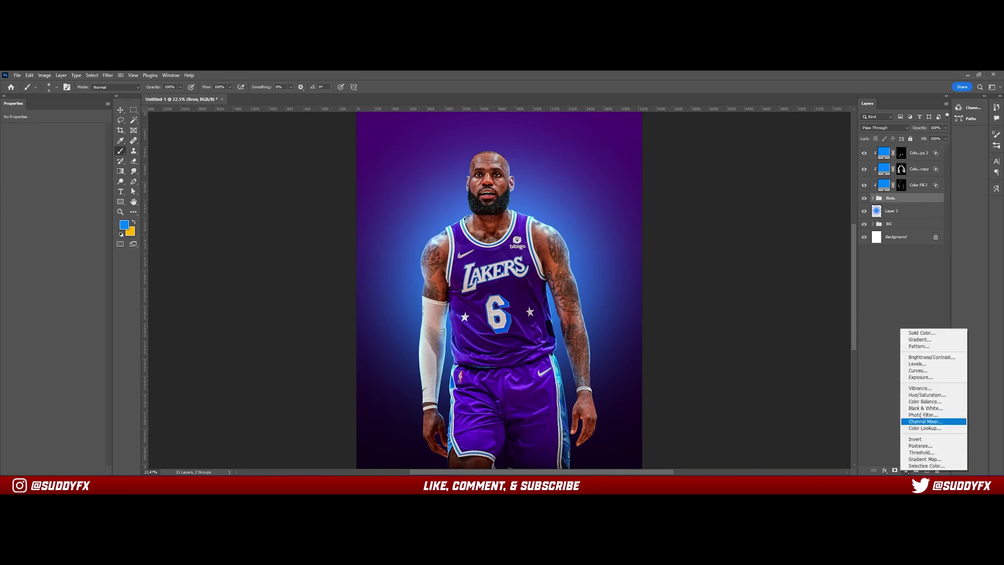
pyautogui.click(916, 373)
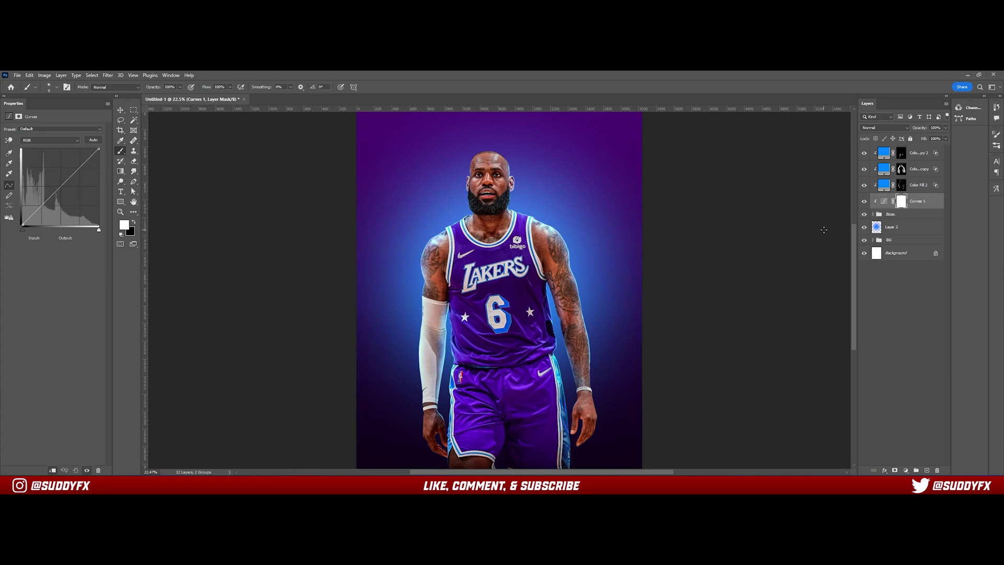
pyautogui.click(99, 149)
pyautogui.moveTo(99, 149)
pyautogui.mouseDown()
pyautogui.moveTo(109, 227)
pyautogui.moveTo(101, 159)
pyautogui.mouseUp()
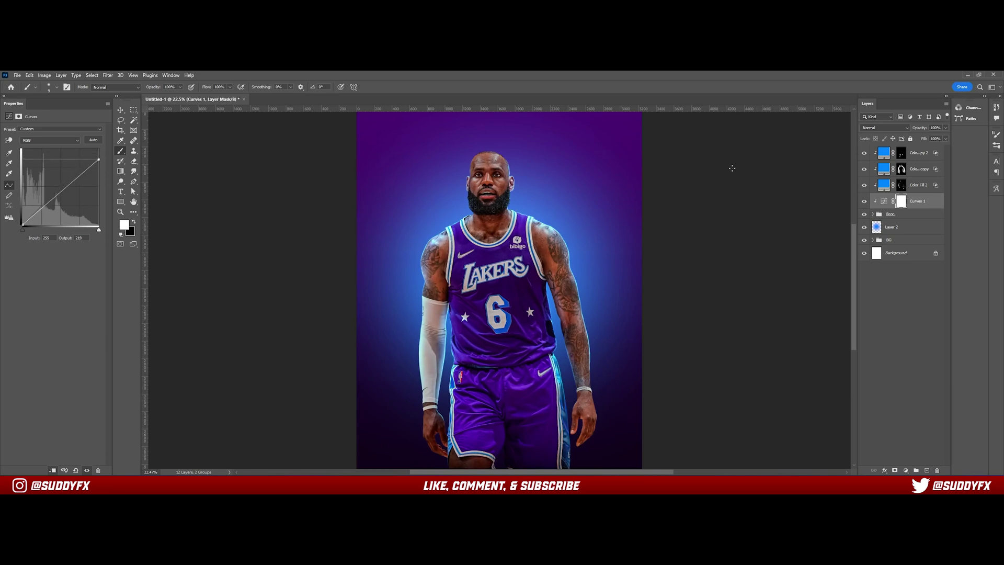
# Compare the player's brightness with and without the Curves adjustment
pyautogui.click(863, 201)
pyautogui.click(864, 201)
pyautogui.click(864, 201)
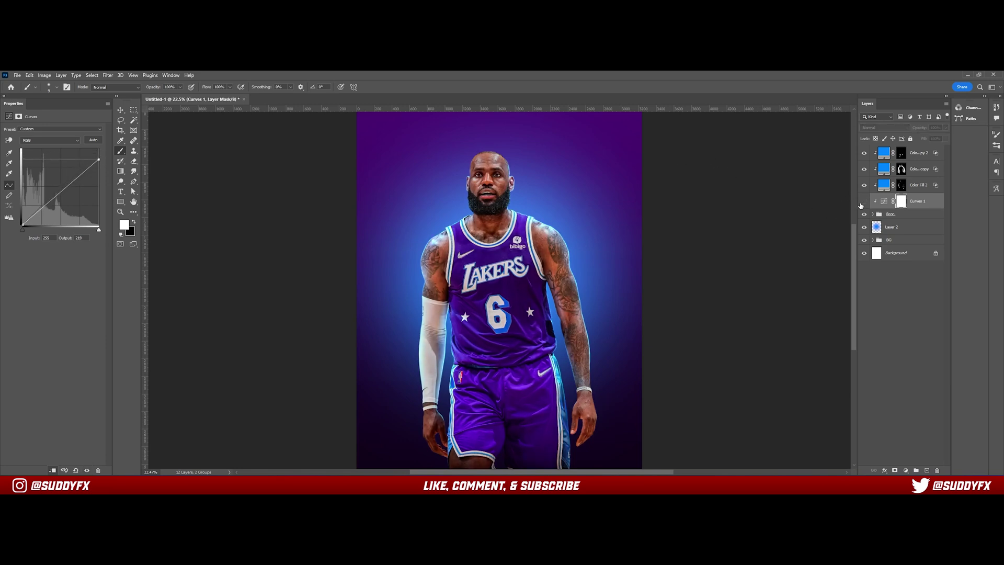
pyautogui.click(864, 201)
# Switch to the Move tool and deselect all layers
pyautogui.click(120, 110)
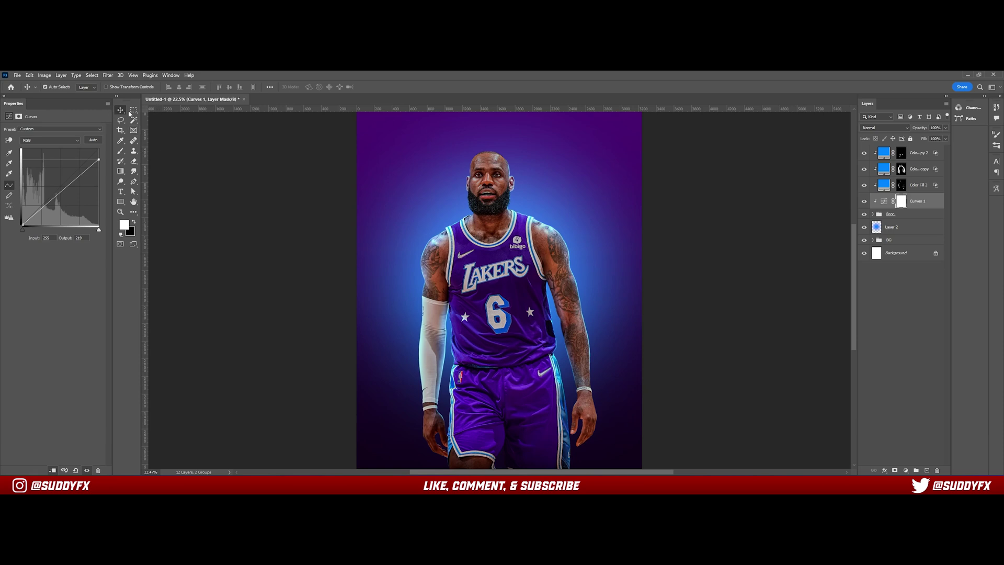
pyautogui.click(134, 110)
pyautogui.press('v')
pyautogui.click(747, 249)
# Examine the glow, rim light and fold highlights across the player's jersey, arms and shorts, close up and in the full poster
pyautogui.scroll(-1, 714, 303)
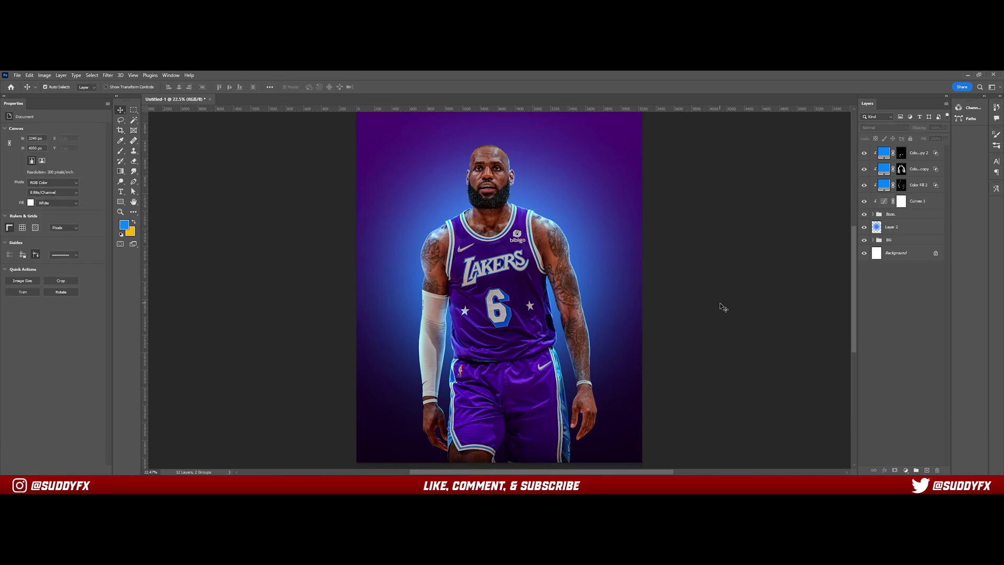
pyautogui.scroll(2, 722, 308)
pyautogui.scroll(-1, 722, 308)
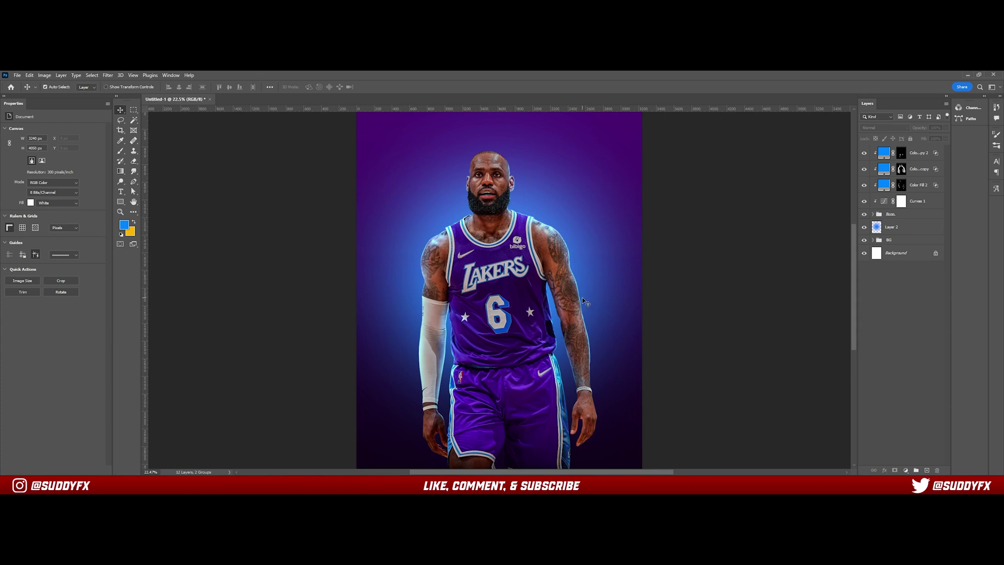
pyautogui.scroll(-3, 614, 350)
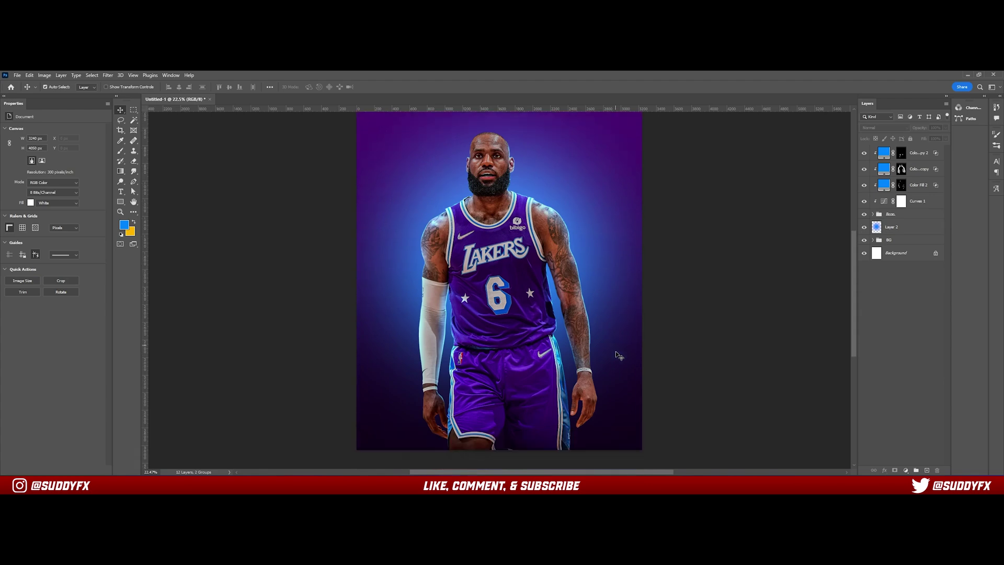
pyautogui.scroll(5, 616, 350)
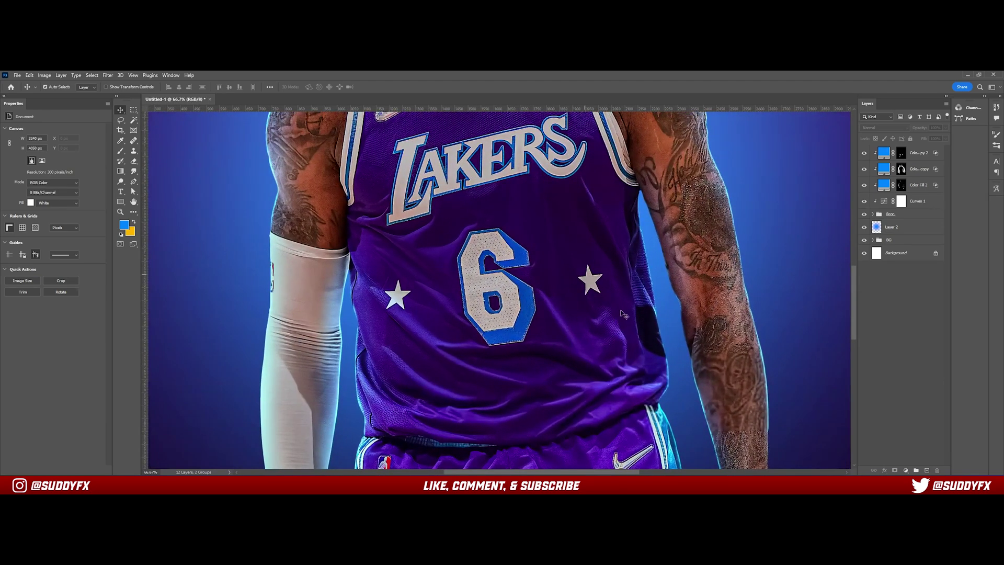
pyautogui.scroll(5, 624, 314)
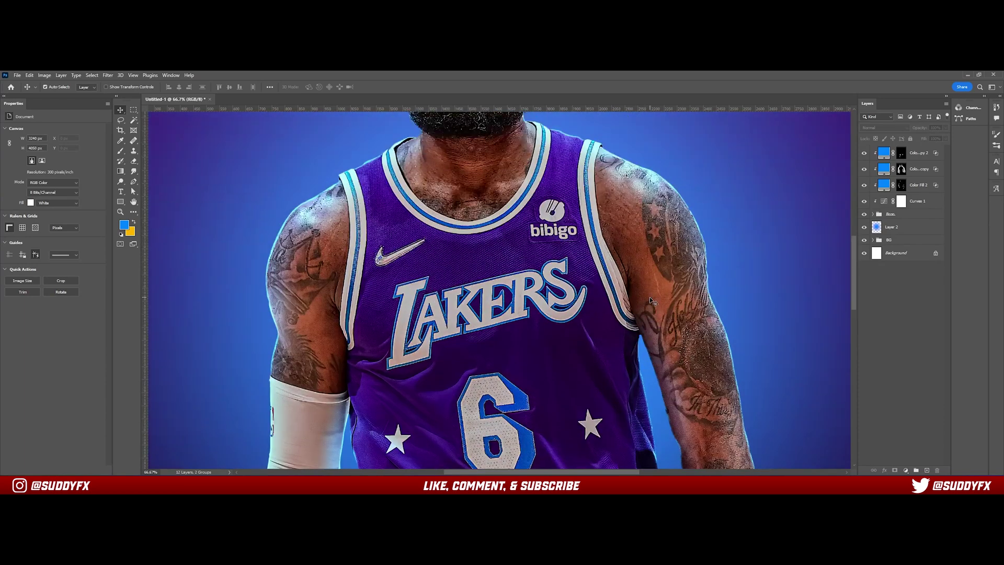
pyautogui.scroll(3, 654, 314)
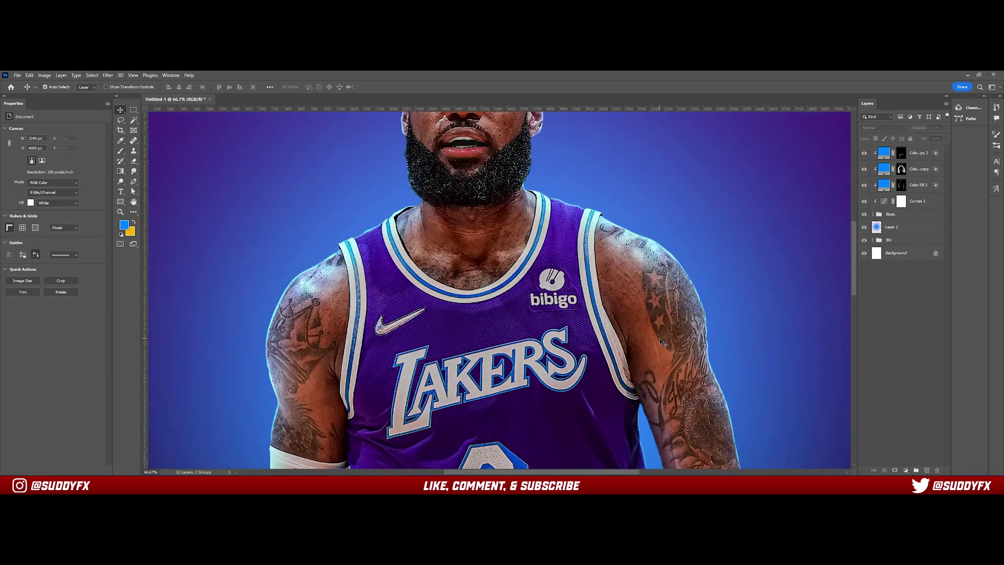
pyautogui.hotkey('ctrl', '0')
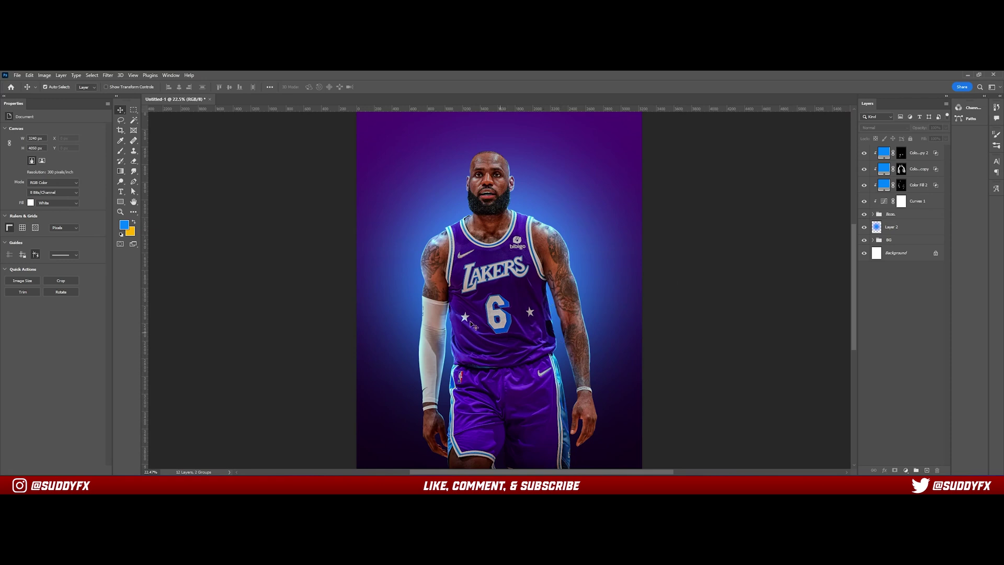
pyautogui.scroll(-3, 455, 396)
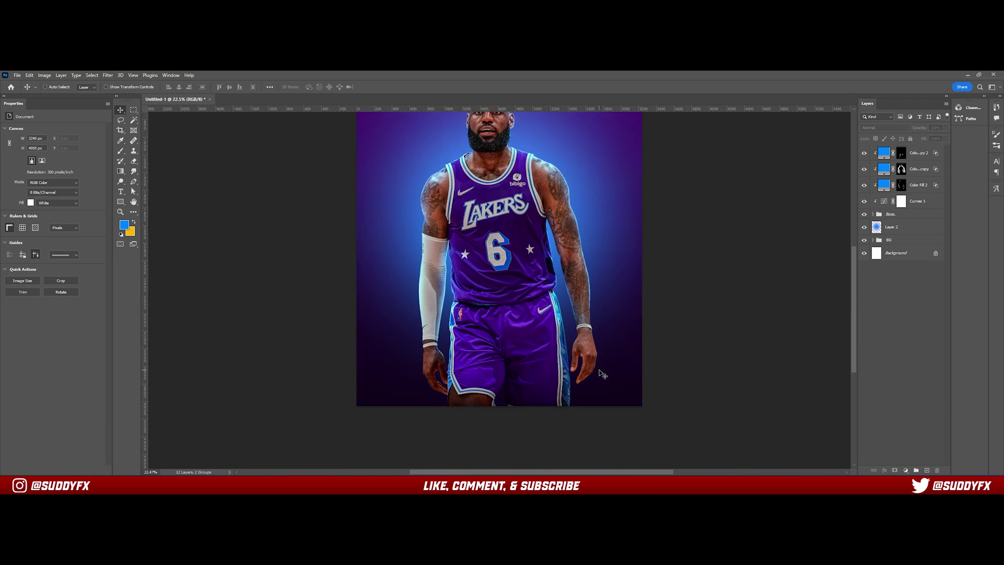
pyautogui.scroll(5, 602, 374)
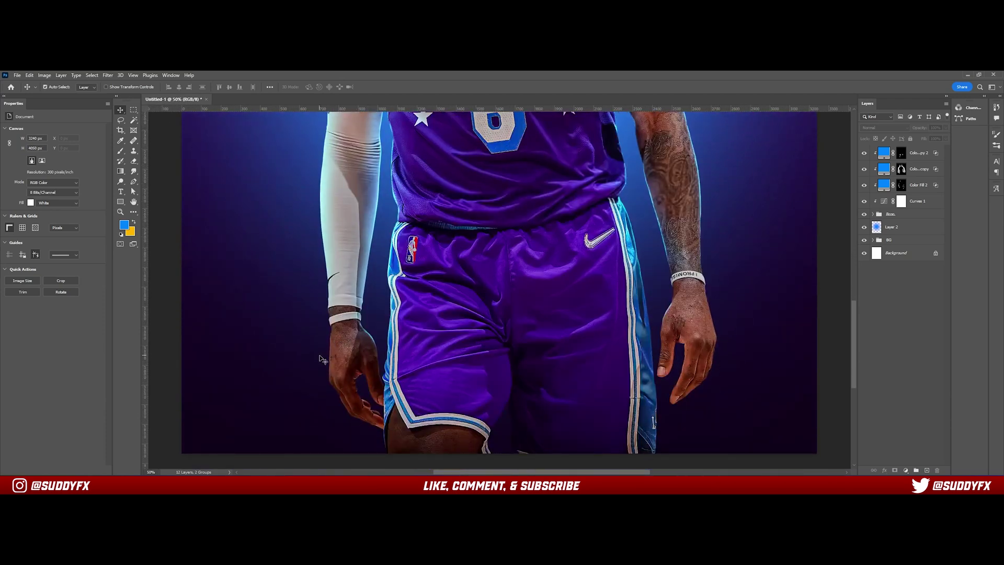
pyautogui.scroll(2, 319, 359)
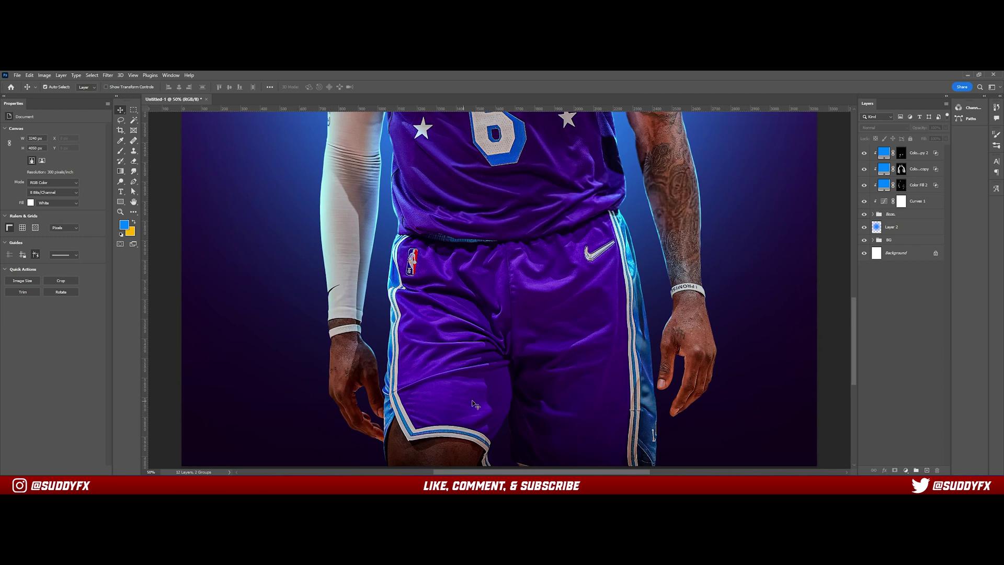
pyautogui.scroll(5, 475, 405)
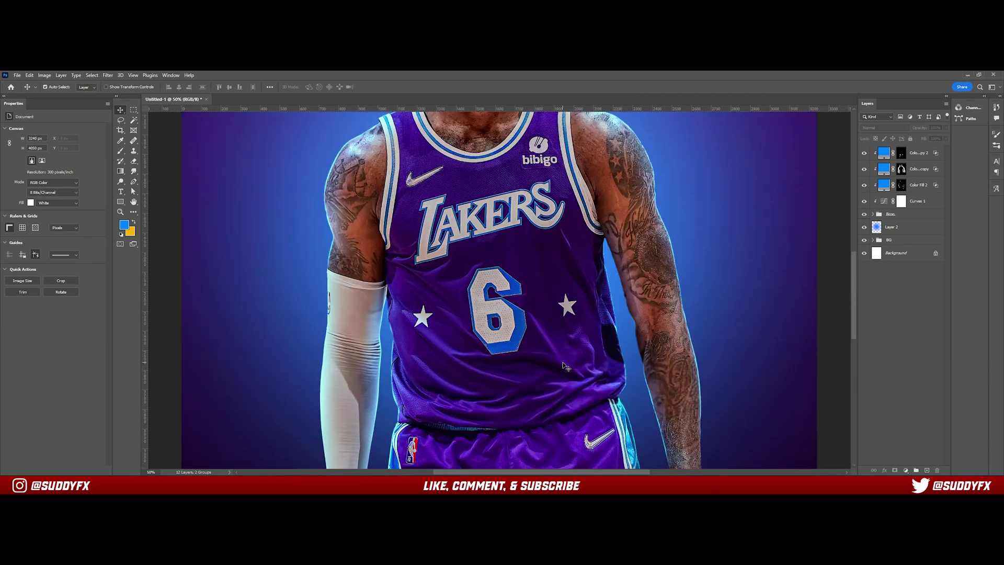
pyautogui.hotkey('ctrl', '0')
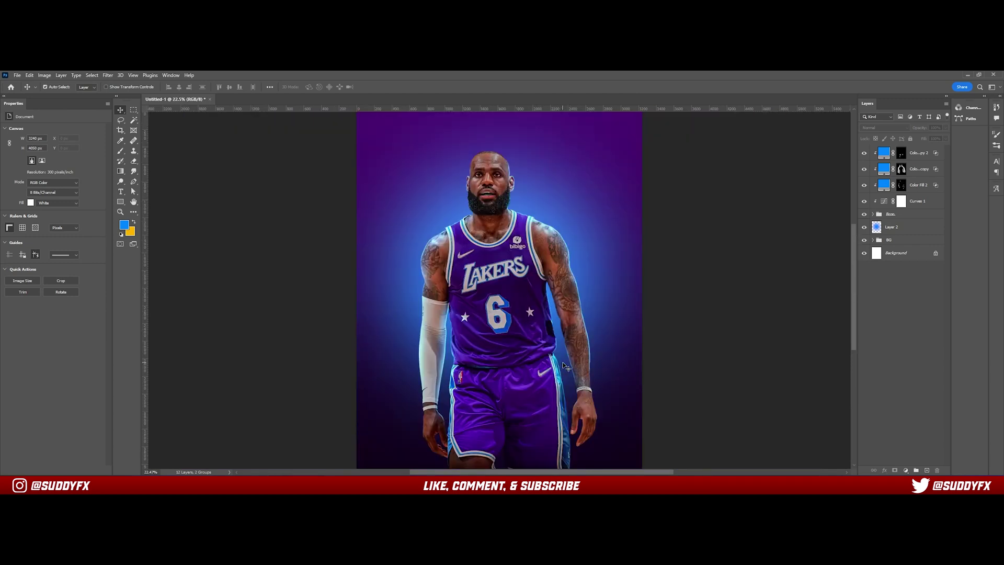